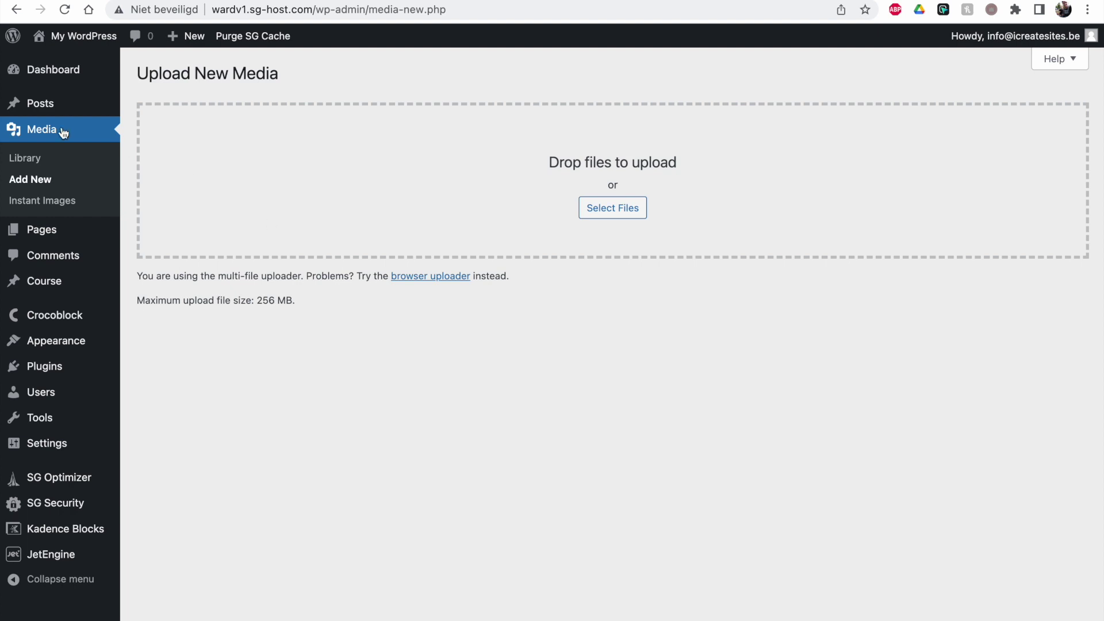
Step: Open the published Landing page for viewing from the site's list of pages
{"action": "left_click", "coordinate": [85, 37]}
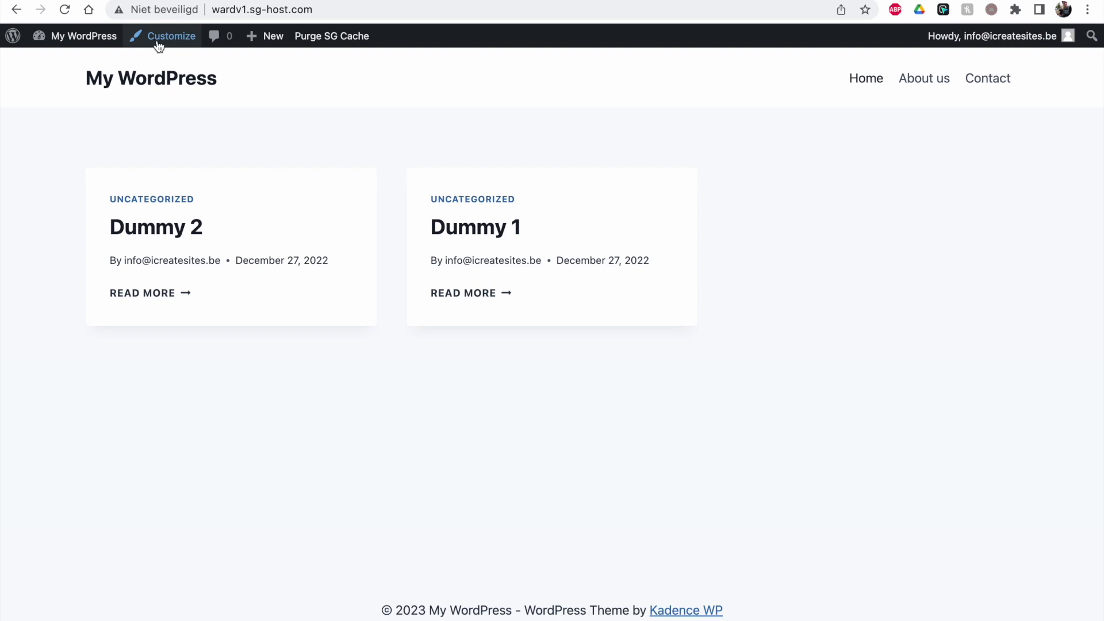
{"action": "mouse_move", "coordinate": [109, 44]}
{"action": "left_click", "coordinate": [109, 44]}
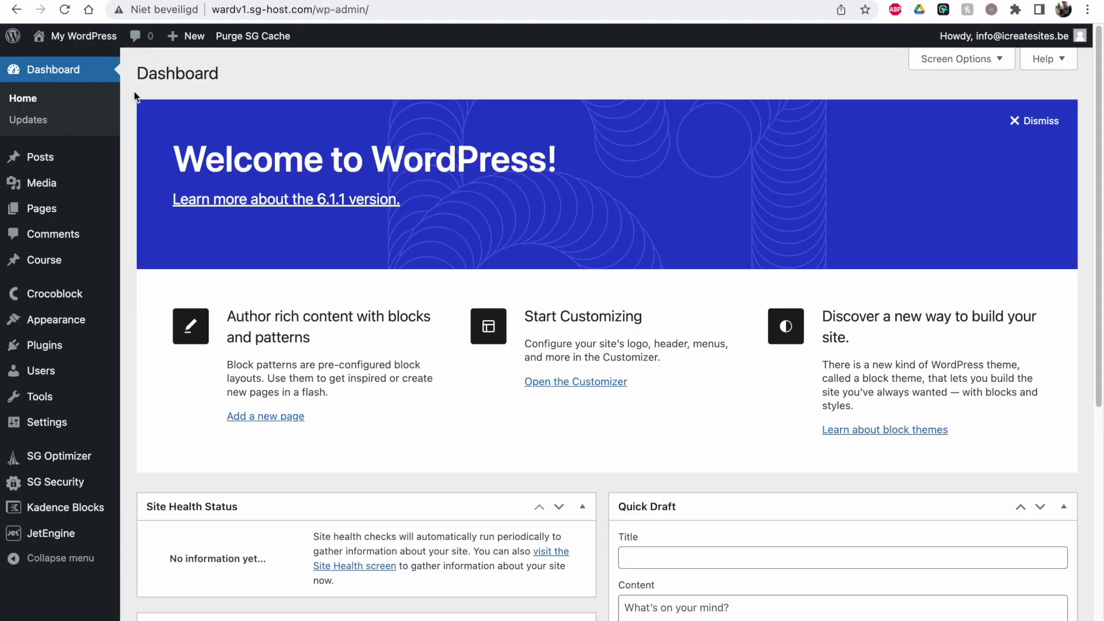
{"action": "left_click", "coordinate": [57, 208]}
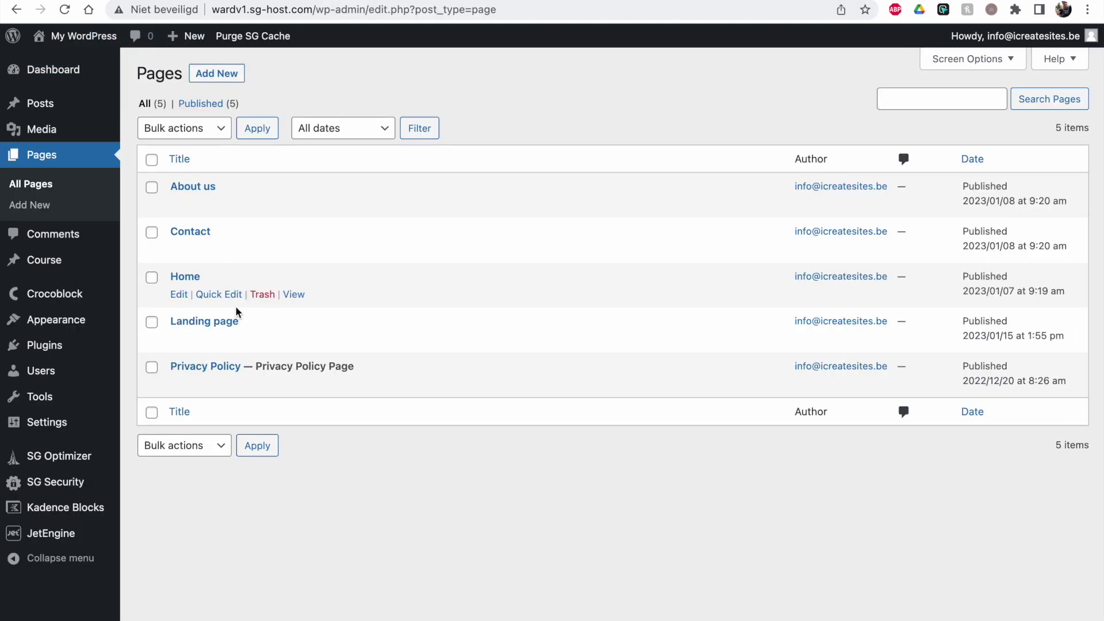
{"action": "left_click", "coordinate": [286, 344]}
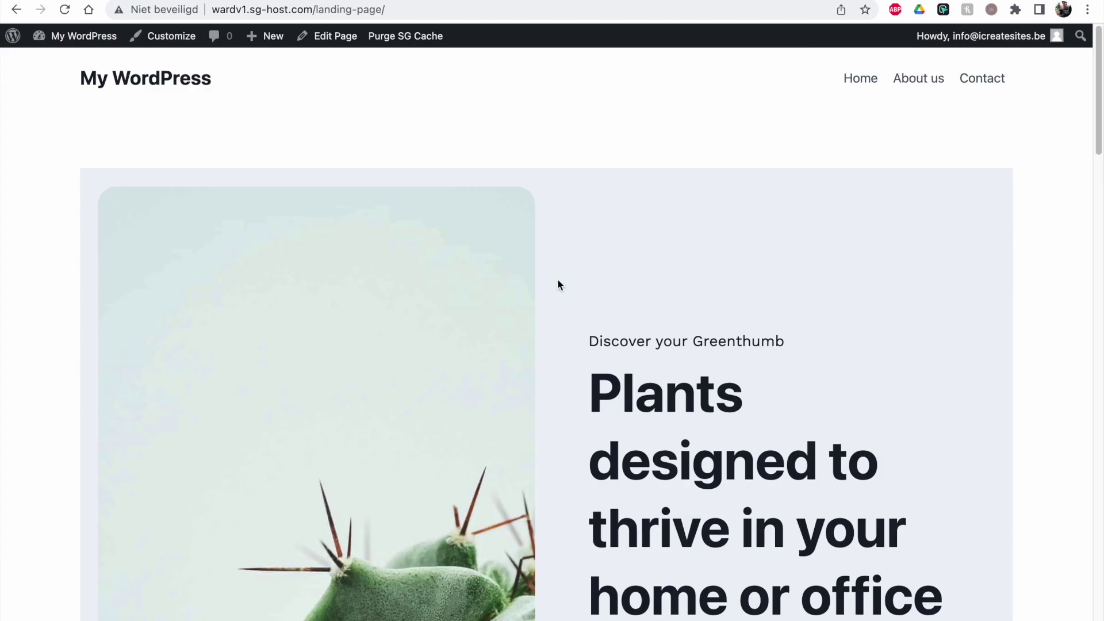
Step: Open the Landing page in the theme Customizer and look over its preview
{"action": "left_click_drag", "start_coordinate": [1102, 107], "coordinate": [1099, 61]}
{"action": "left_click", "coordinate": [172, 37]}
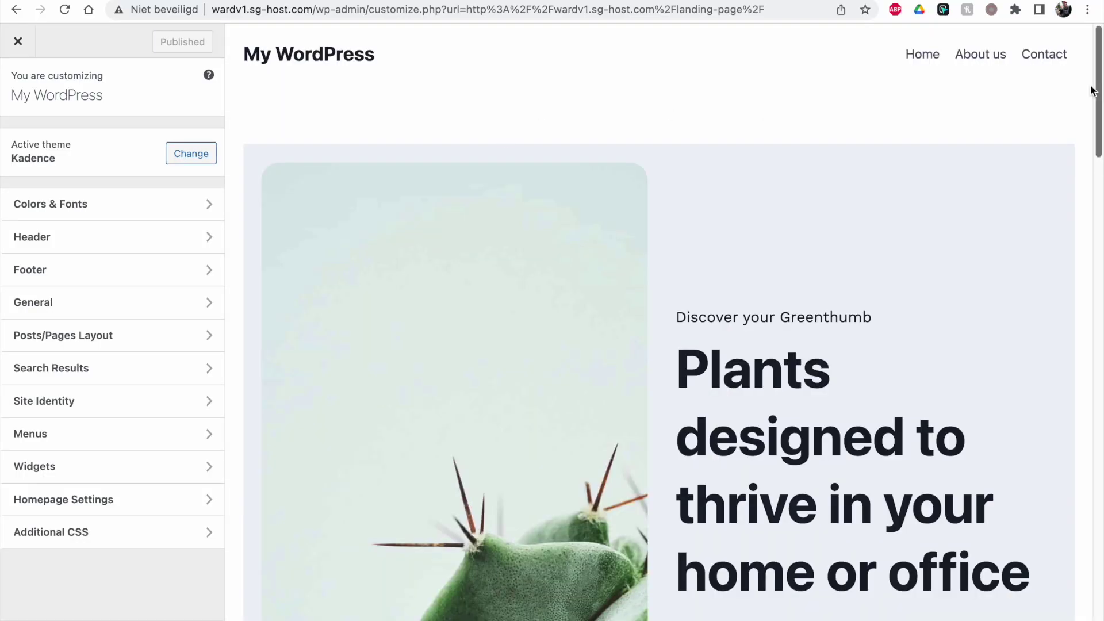
{"action": "mouse_move", "coordinate": [1098, 86]}
{"action": "left_mouse_down"}
{"action": "mouse_move", "coordinate": [1097, 210]}
{"action": "mouse_move", "coordinate": [1095, 74]}
{"action": "left_mouse_up"}
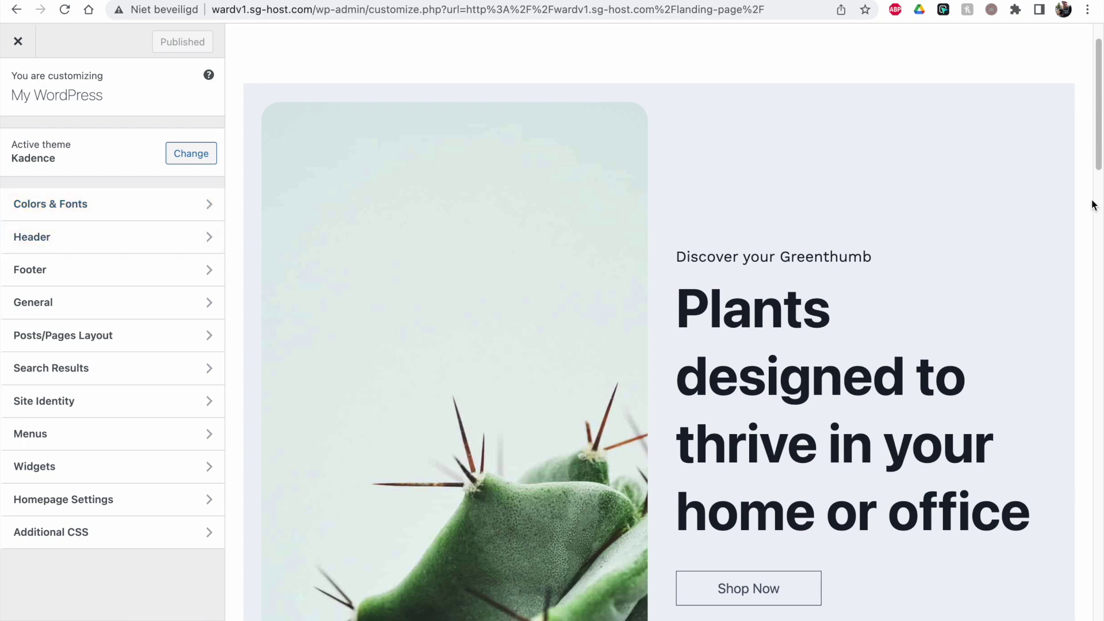
{"action": "scroll", "coordinate": [1100, 155], "scroll_direction": "up", "scroll_amount": 2}
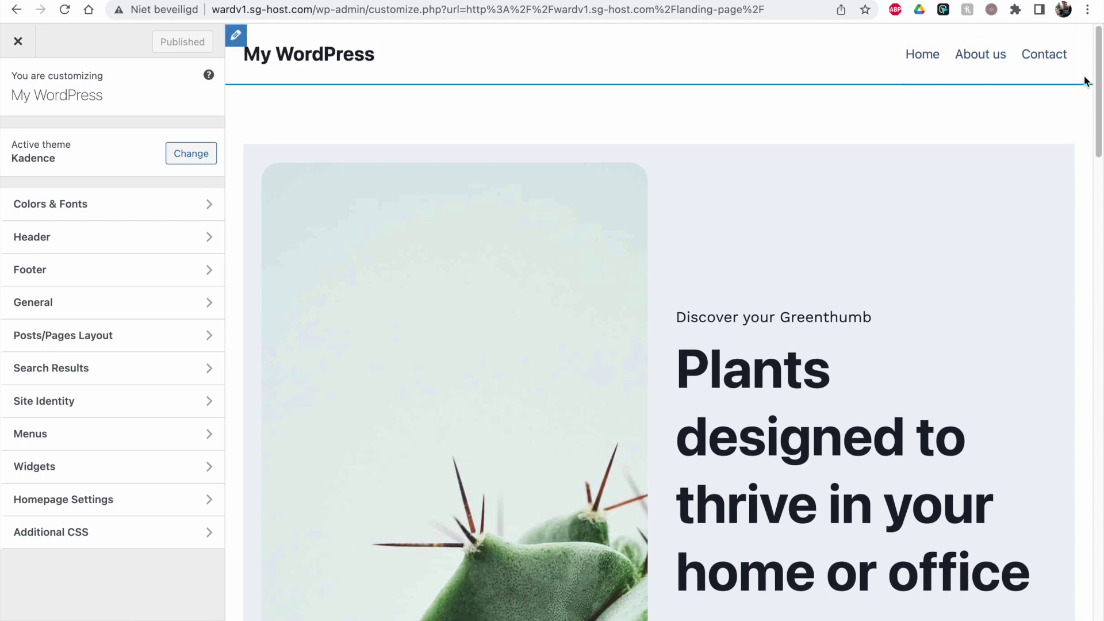
{"action": "scroll", "coordinate": [1100, 112], "scroll_direction": "down", "scroll_amount": 2}
{"action": "left_click_drag", "start_coordinate": [1101, 114], "coordinate": [1102, 127]}
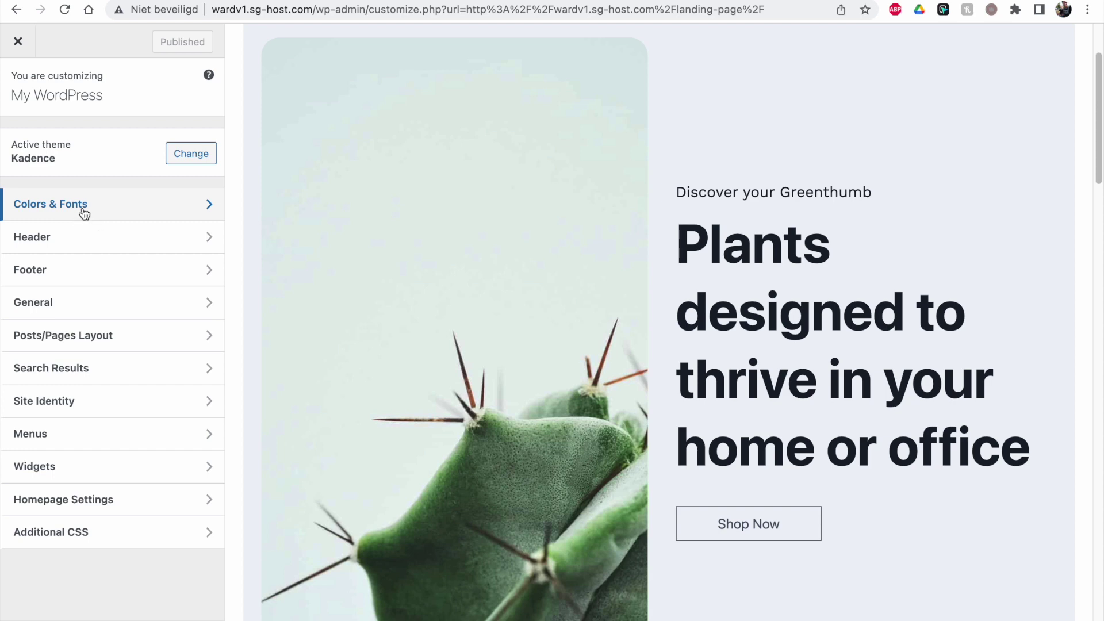
Step: In the Landing page editor, try the "Arial Black", Gadget, sans-serif font family on the "Plants designed to thrive" heading and clear it
{"action": "left_click", "coordinate": [88, 9]}
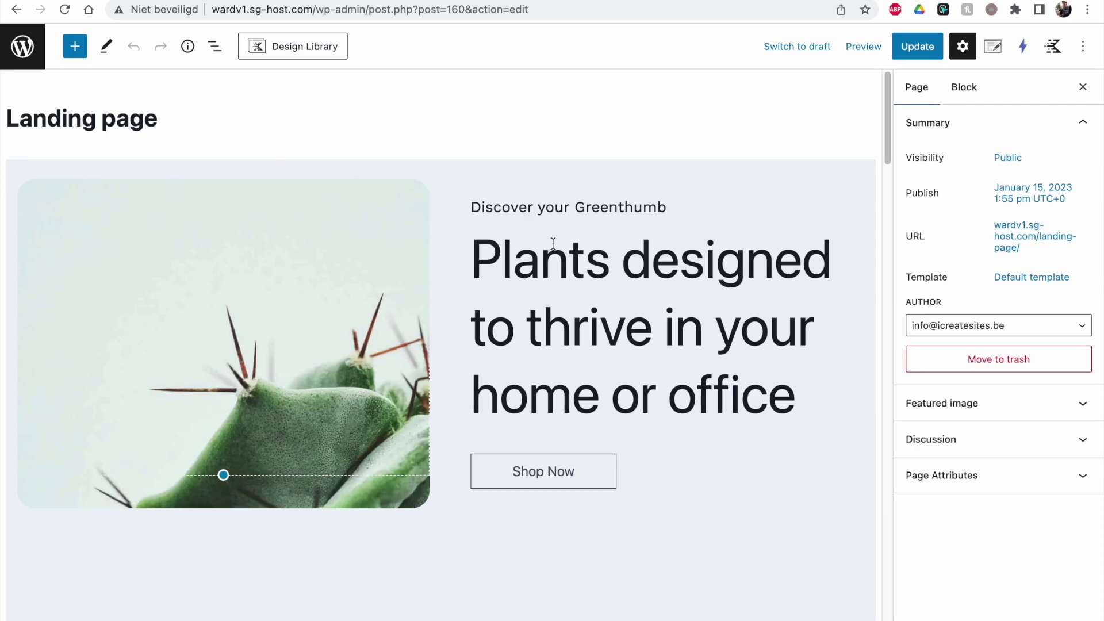
{"action": "left_click", "coordinate": [554, 247]}
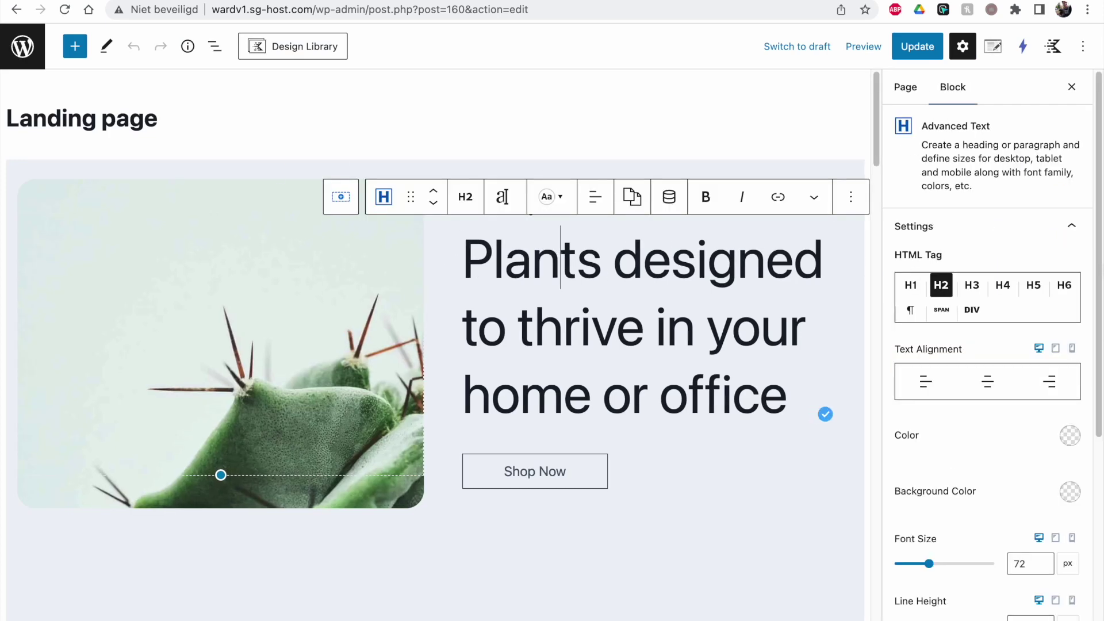
{"action": "scroll", "coordinate": [1019, 321], "scroll_direction": "down", "scroll_amount": 4}
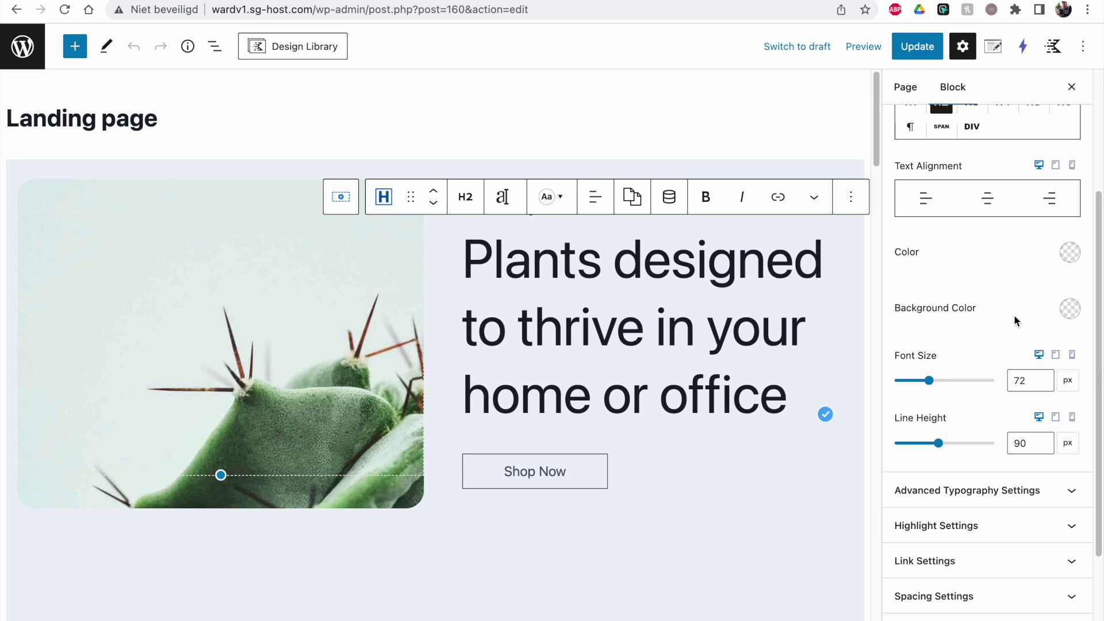
{"action": "left_click_drag", "start_coordinate": [1100, 369], "coordinate": [1096, 385]}
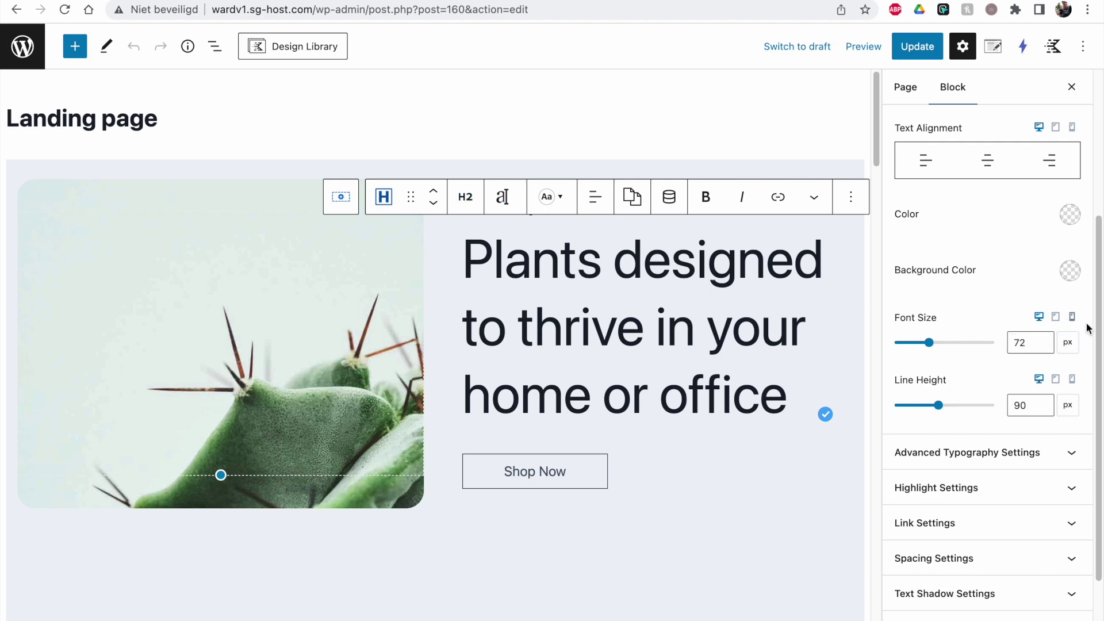
{"action": "scroll", "coordinate": [1084, 351], "scroll_direction": "down", "scroll_amount": 3}
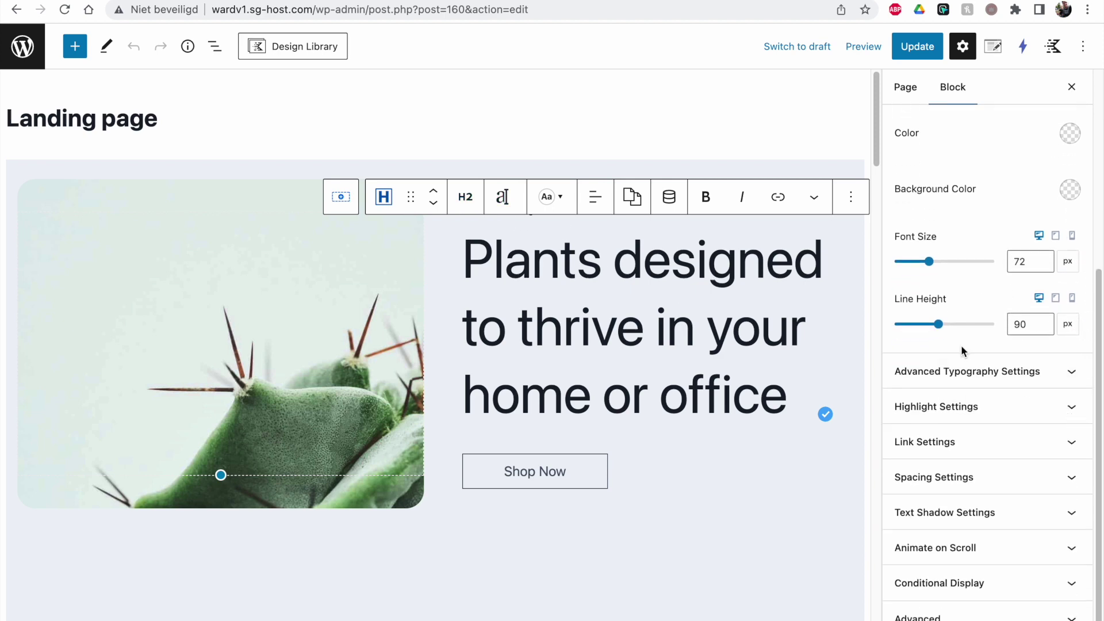
{"action": "left_click", "coordinate": [959, 381]}
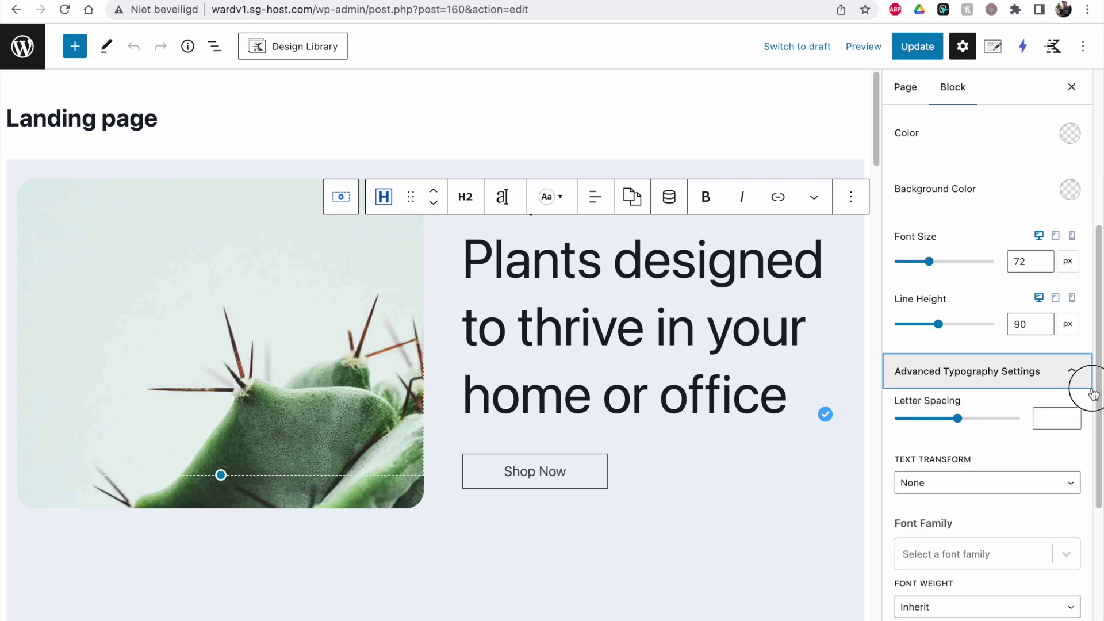
{"action": "left_click", "coordinate": [937, 555]}
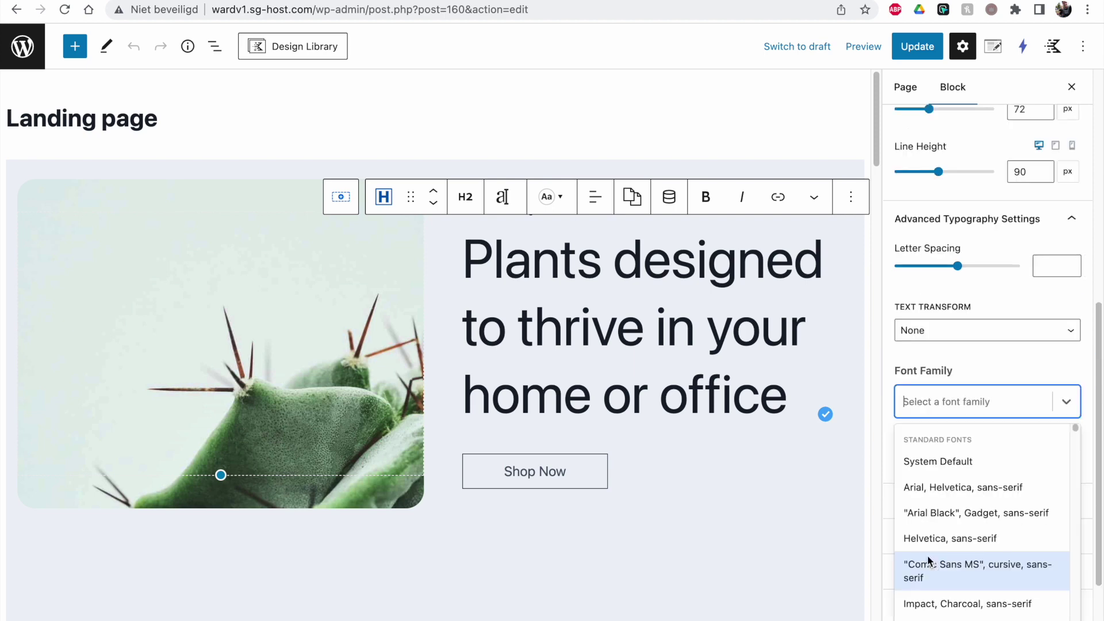
{"action": "left_click", "coordinate": [982, 514]}
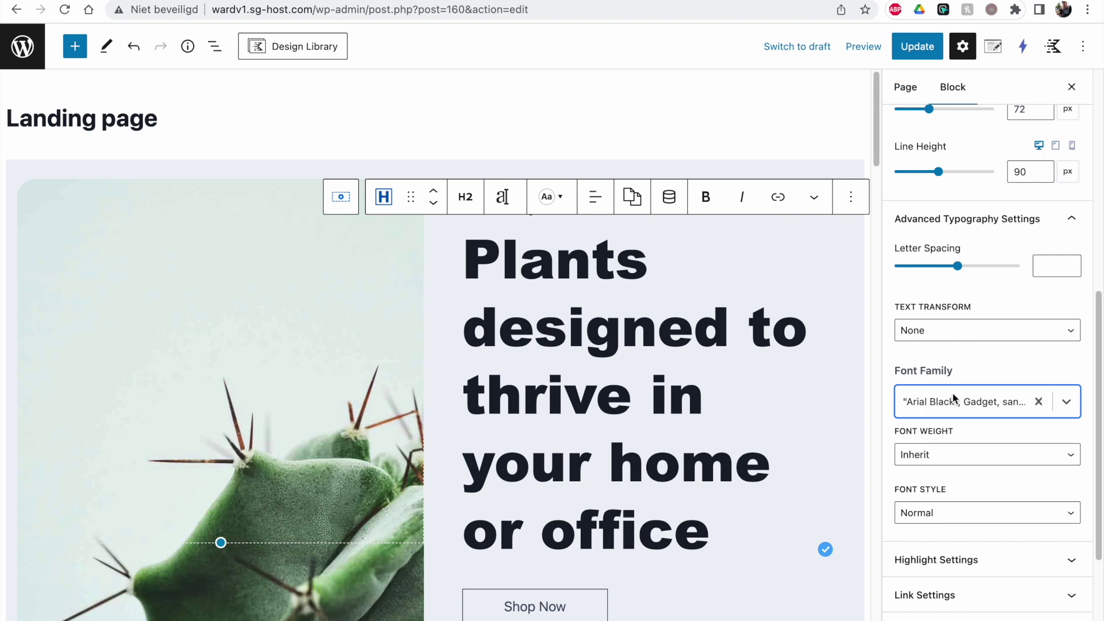
{"action": "left_click", "coordinate": [1039, 403]}
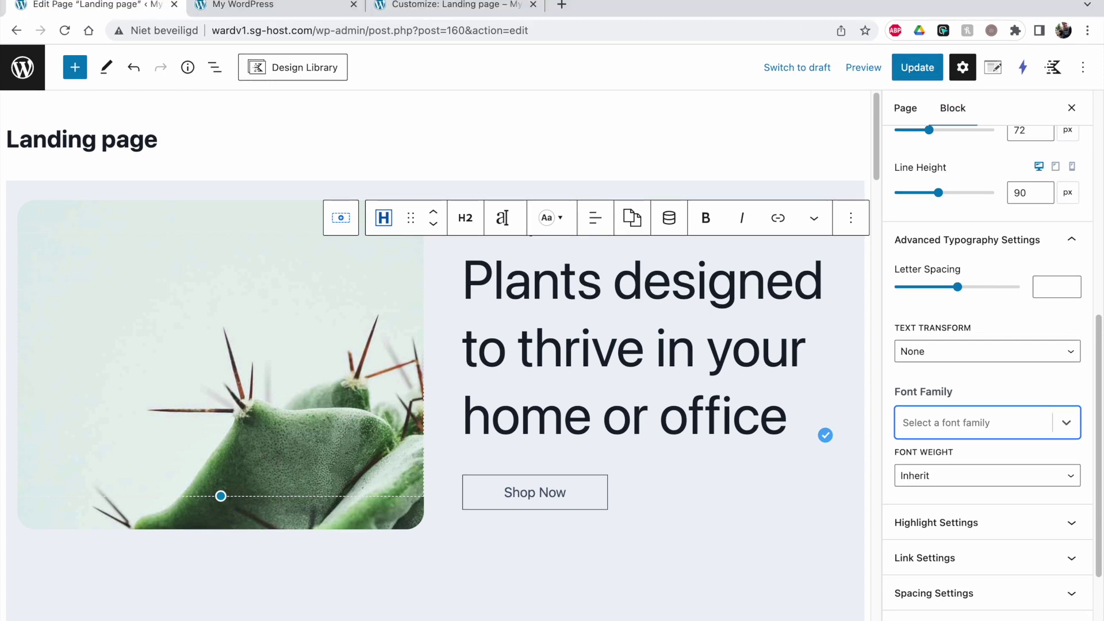
Step: Return to the Customizer and open the Typography settings of Colors & Fonts
{"action": "left_click", "coordinate": [449, 0]}
{"action": "left_click", "coordinate": [26, 207]}
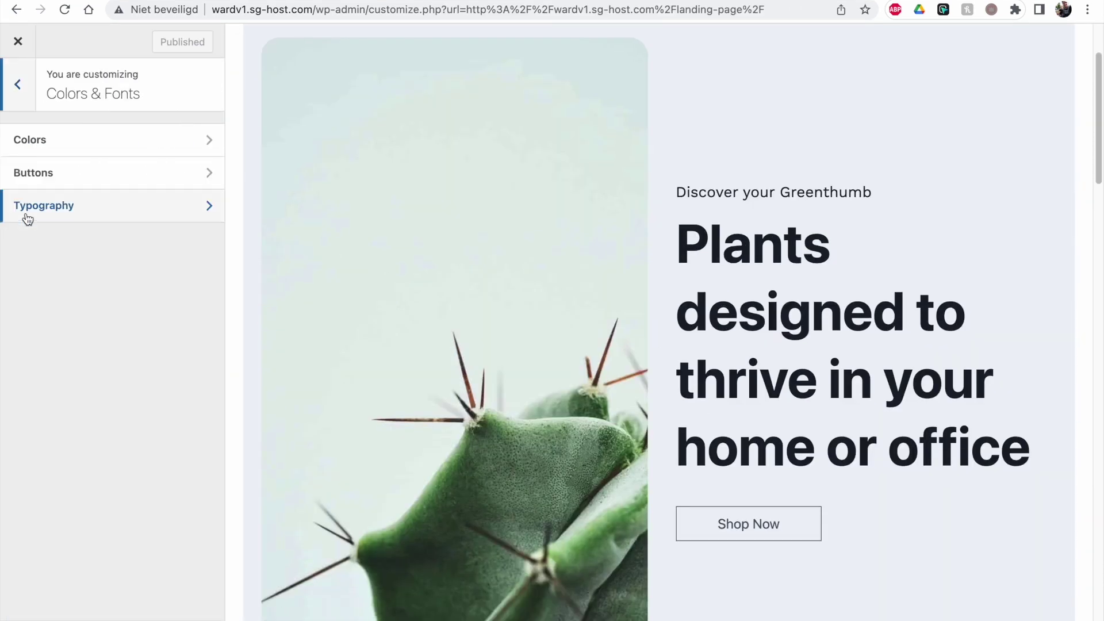
{"action": "left_click", "coordinate": [61, 216]}
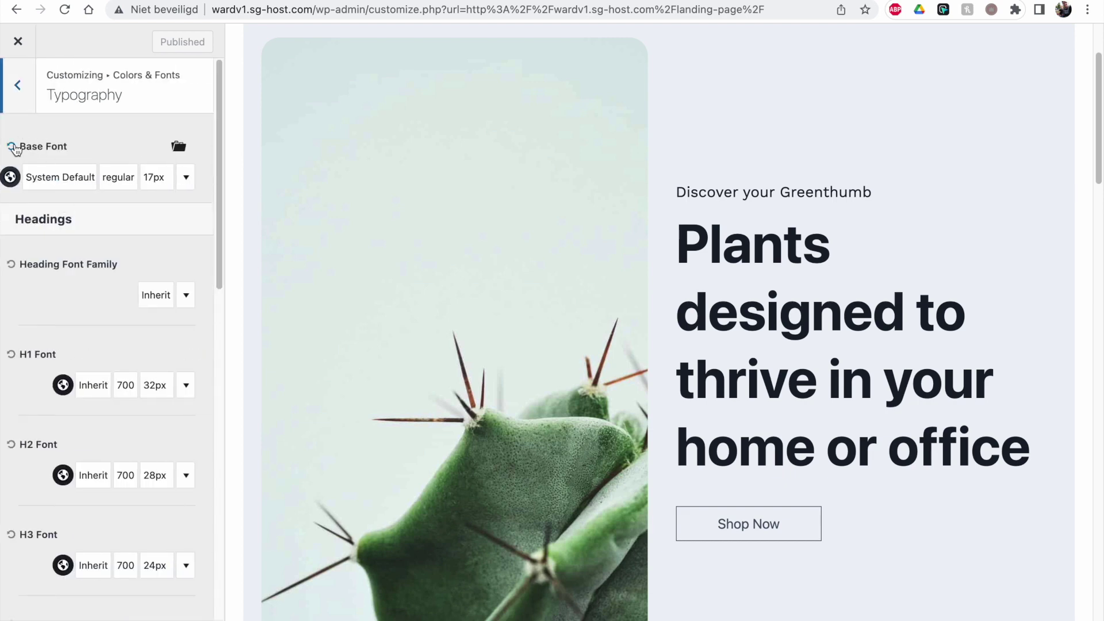
{"action": "left_click_drag", "start_coordinate": [17, 147], "coordinate": [67, 146]}
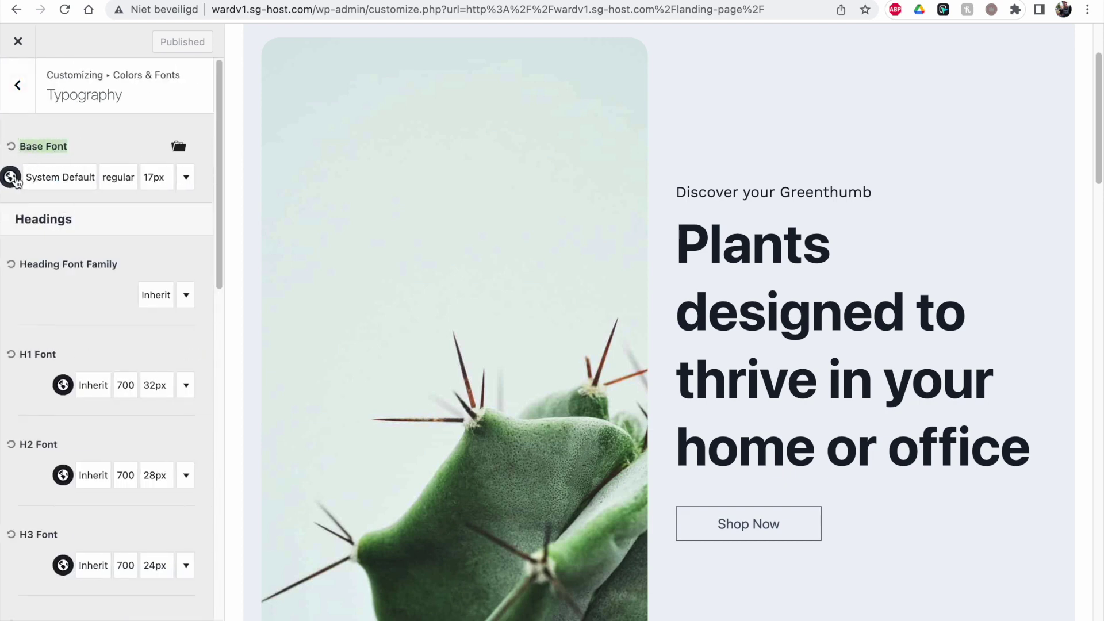
Step: Search the base font list for "ralew" and set the base font to Raleway
{"action": "left_click", "coordinate": [70, 182]}
{"action": "left_click", "coordinate": [75, 241]}
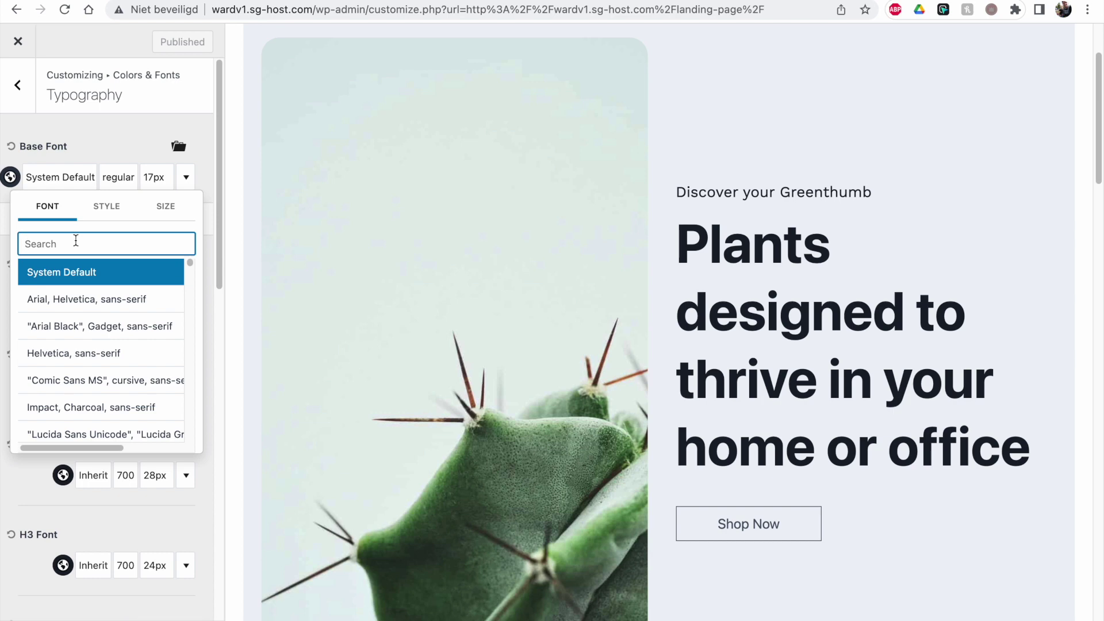
{"action": "type", "text": "ra"}
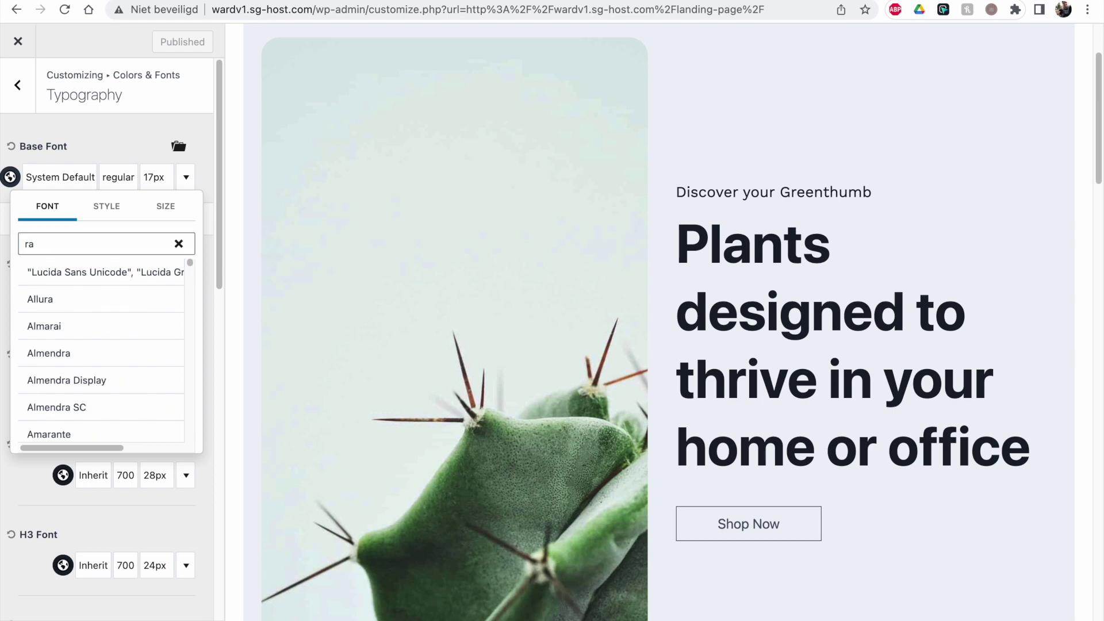
{"action": "left_click", "coordinate": [49, 251]}
{"action": "type", "text": "lew"}
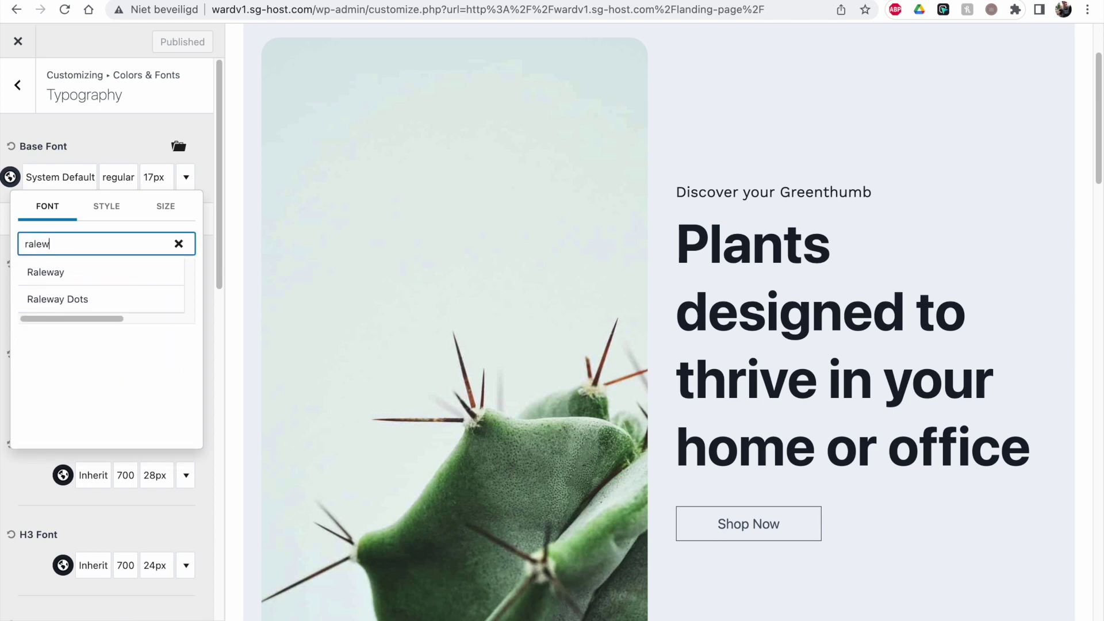
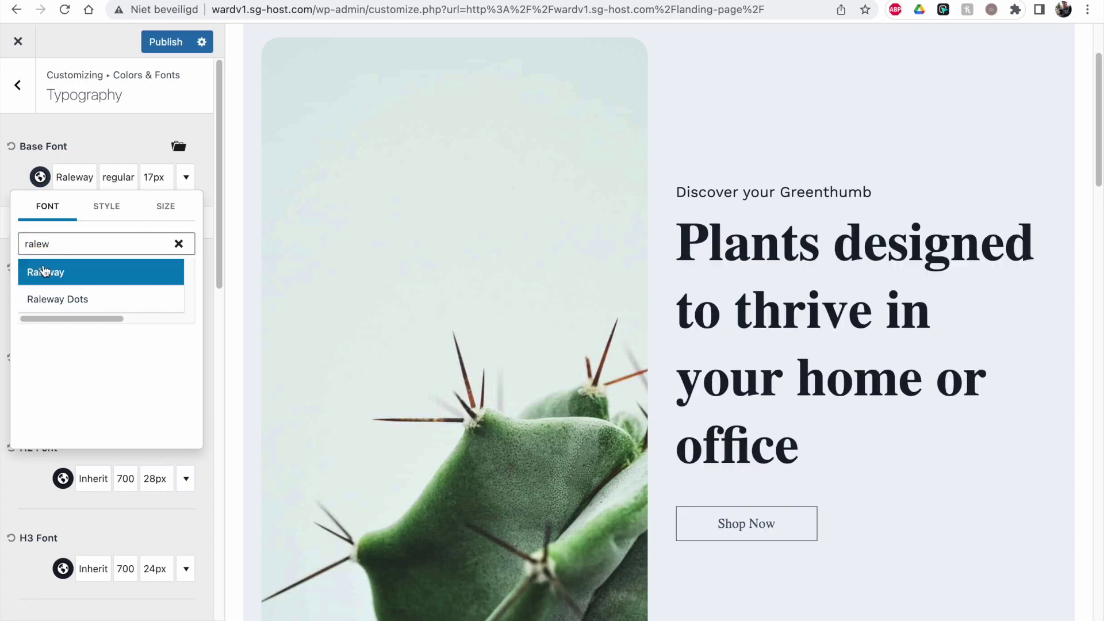
Step: Compare Raleway Dots with Raleway as the base font in the landing page preview, ending on Raleway
{"action": "left_click_drag", "start_coordinate": [1097, 118], "coordinate": [1097, 478]}
{"action": "left_click", "coordinate": [57, 299]}
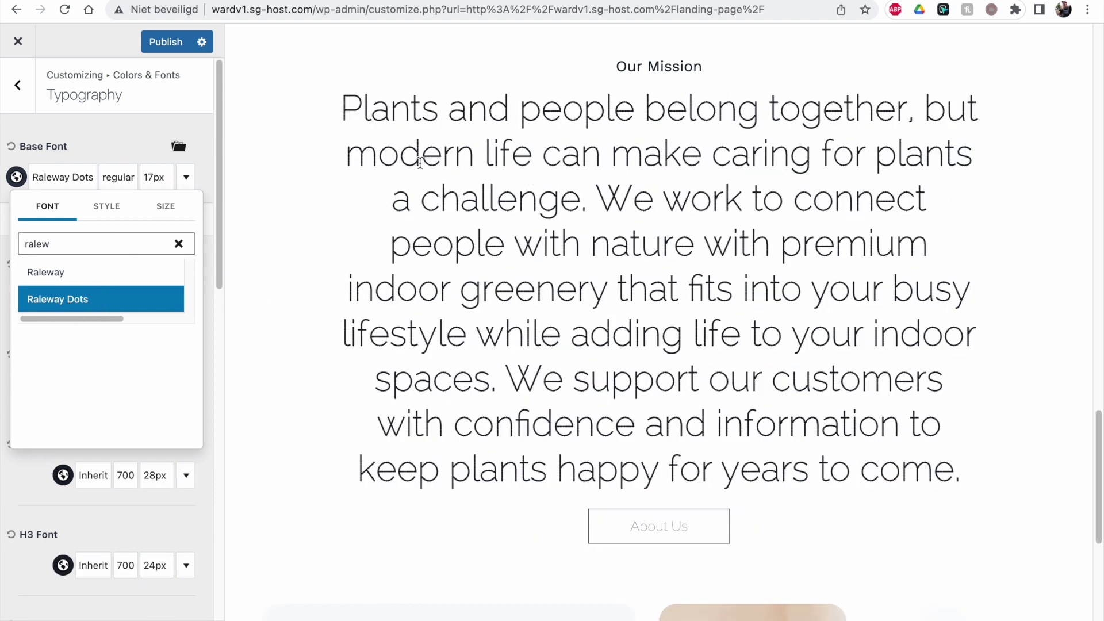
{"action": "scroll", "coordinate": [418, 162], "scroll_direction": "up", "scroll_amount": 2}
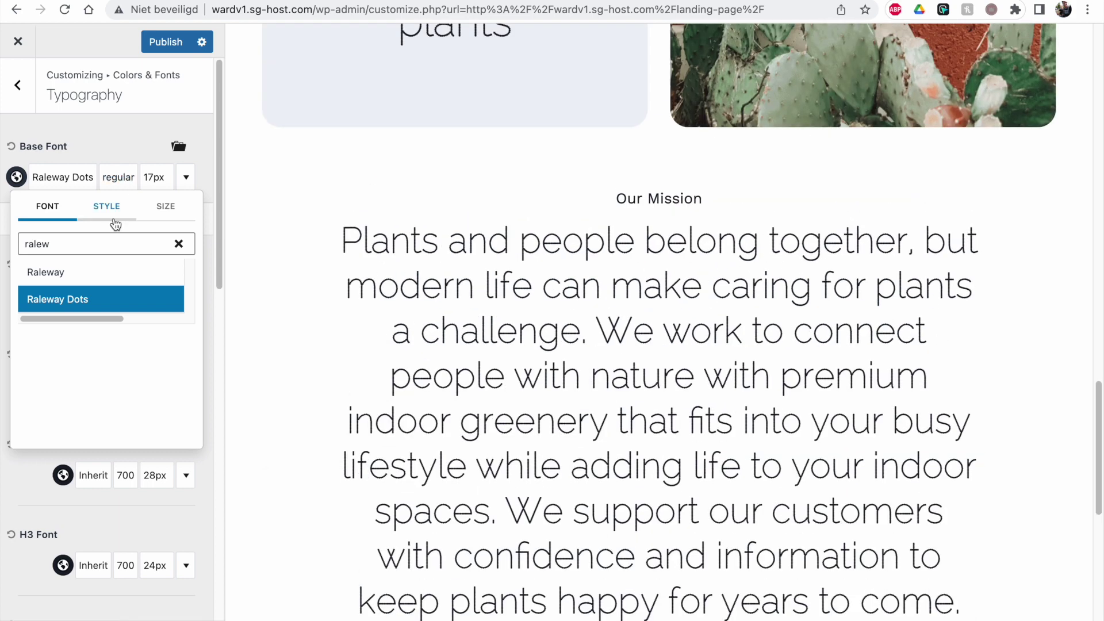
{"action": "left_click", "coordinate": [96, 275]}
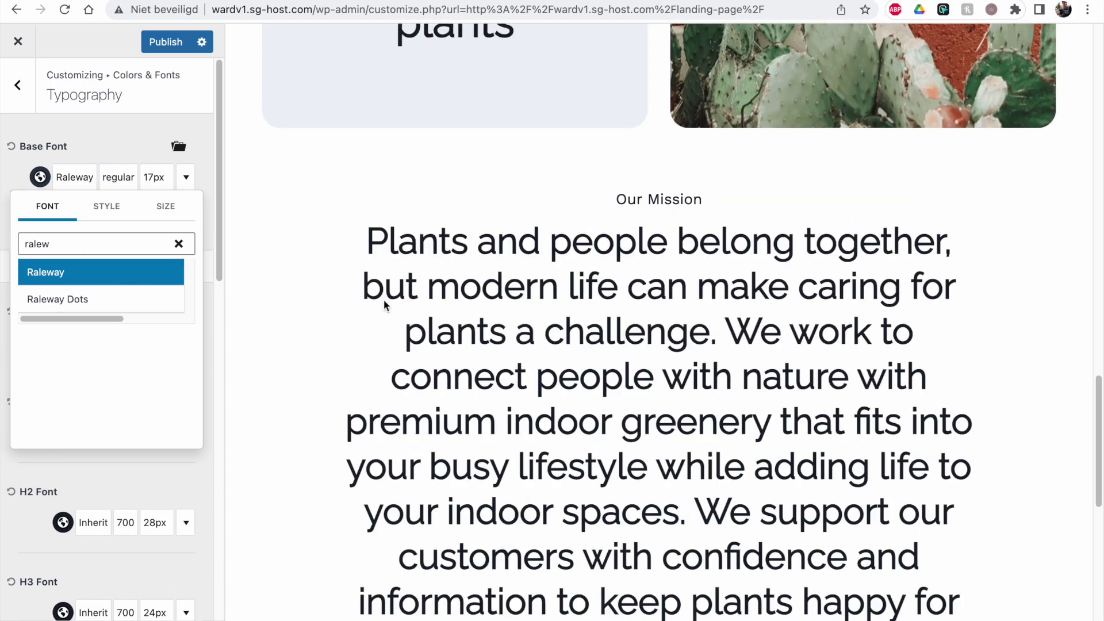
{"action": "left_click_drag", "start_coordinate": [373, 250], "coordinate": [722, 506]}
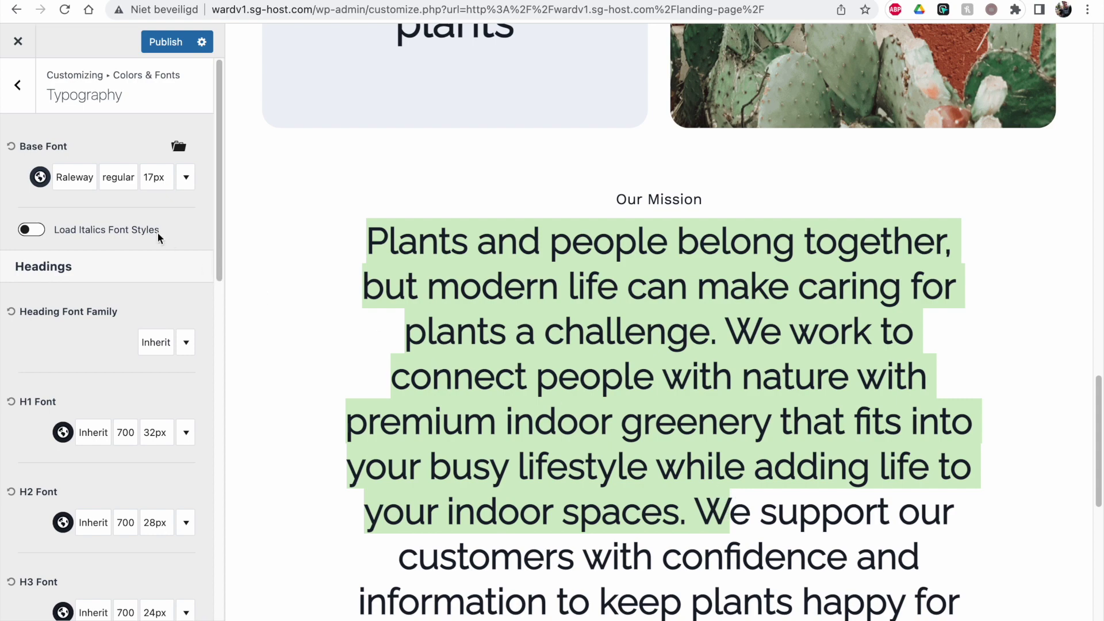
{"action": "left_click", "coordinate": [74, 178]}
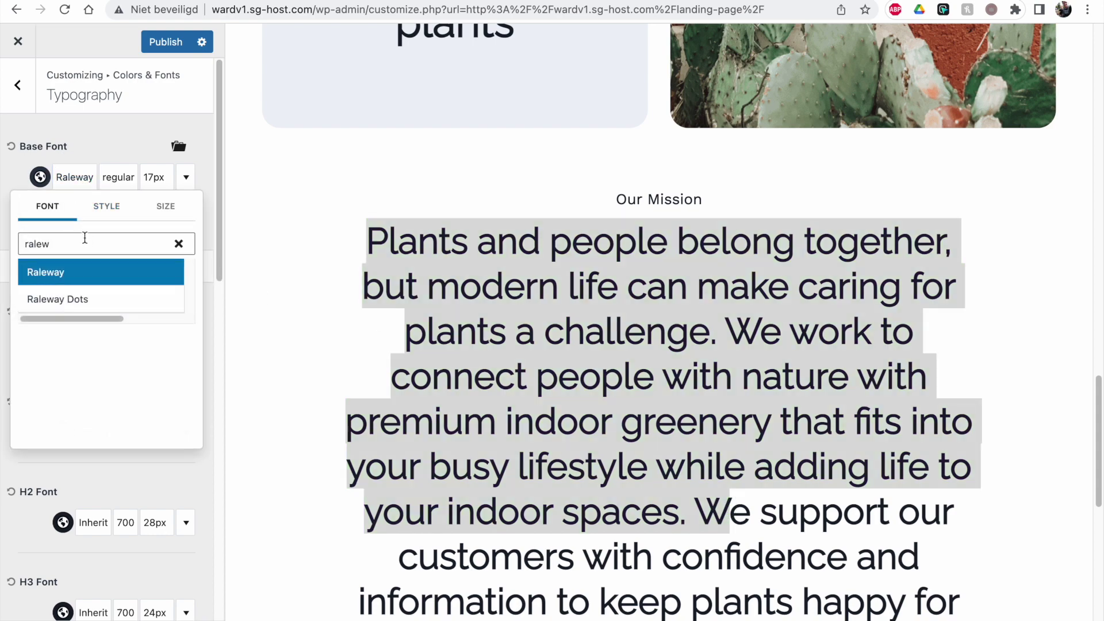
{"action": "left_click_drag", "start_coordinate": [1089, 416], "coordinate": [1097, 98]}
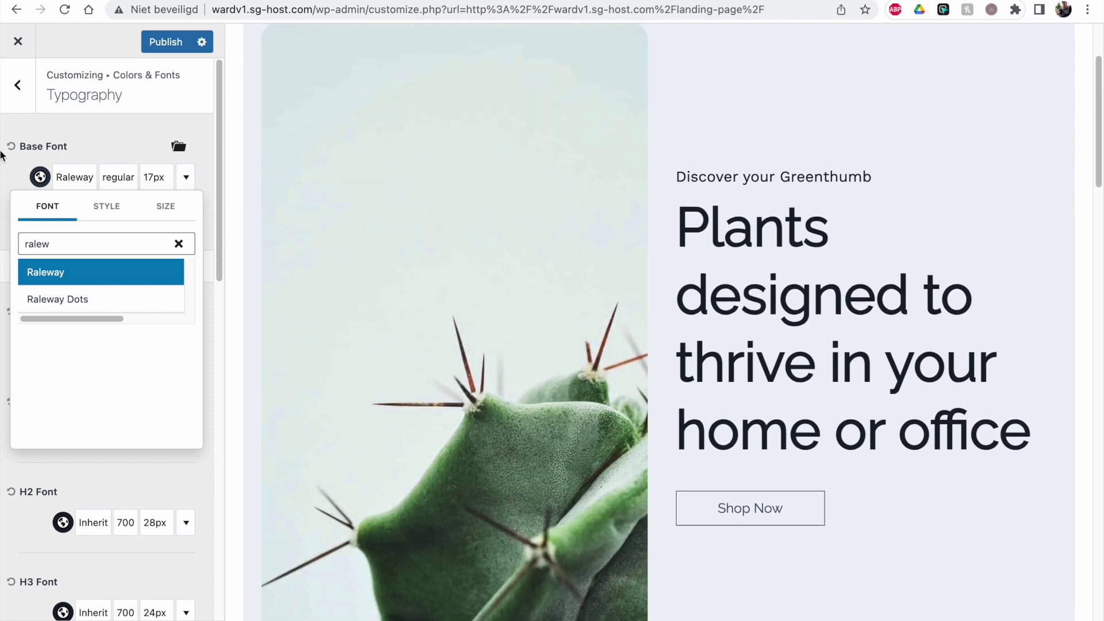
{"action": "left_click", "coordinate": [1, 180]}
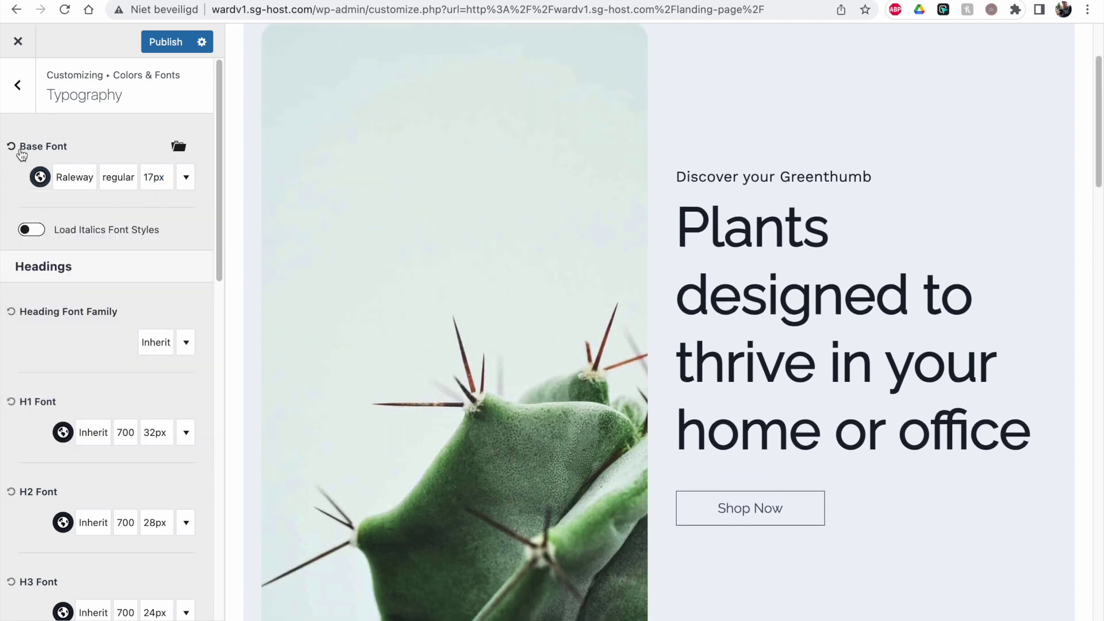
Step: Set the base font's desktop size to 18 px, trying 16 px and 17 px against the page preview
{"action": "left_click", "coordinate": [156, 181]}
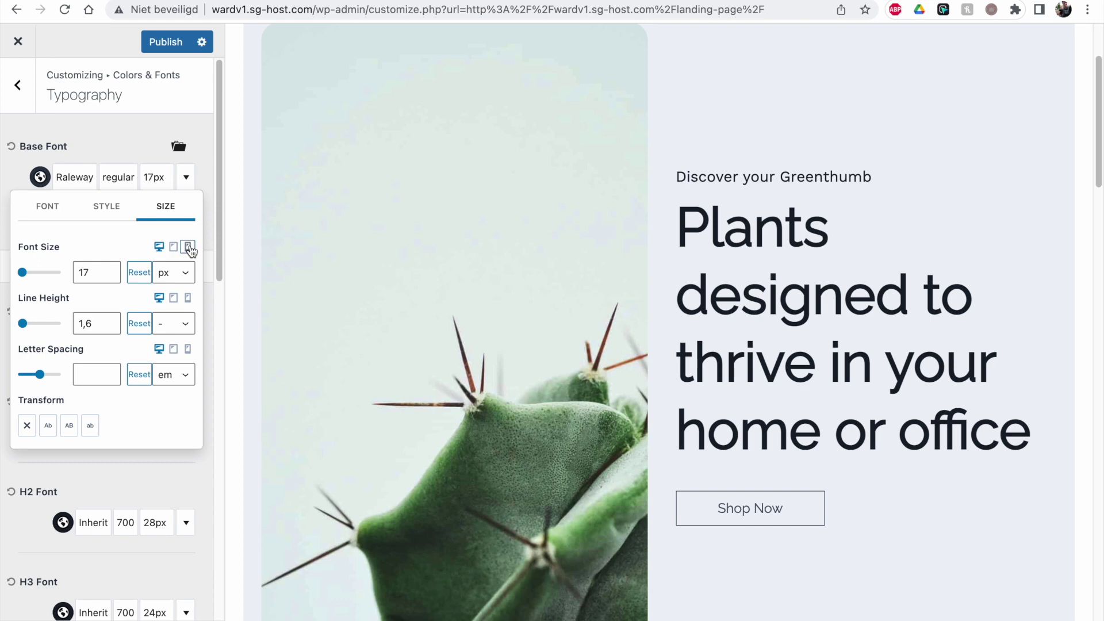
{"action": "left_click", "coordinate": [111, 275]}
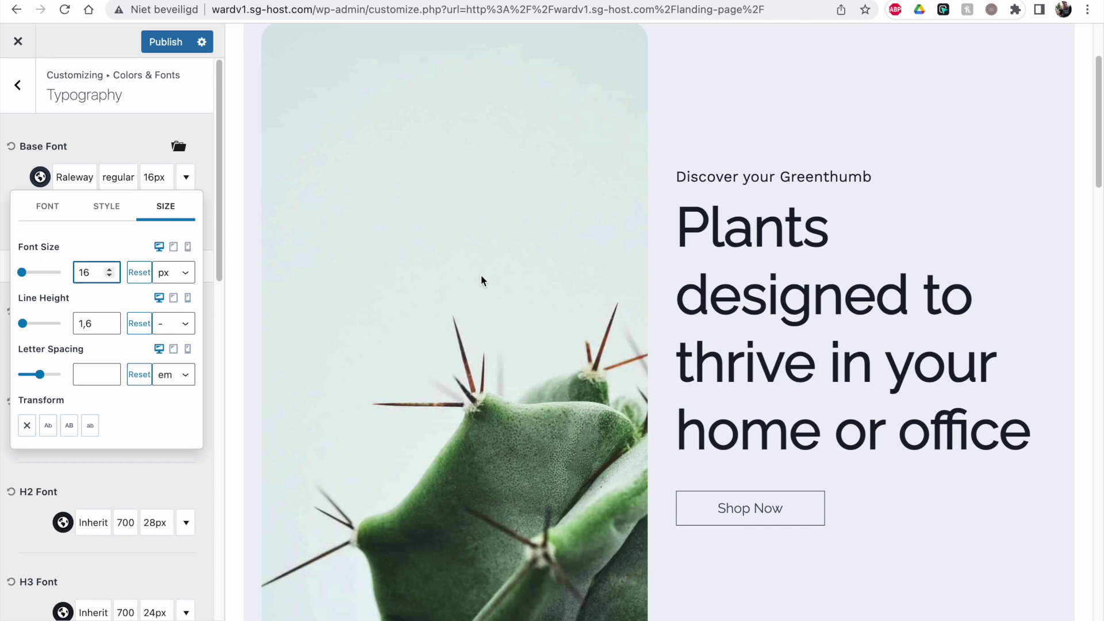
{"action": "left_click_drag", "start_coordinate": [1098, 186], "coordinate": [1070, 356]}
{"action": "left_click", "coordinate": [109, 270]}
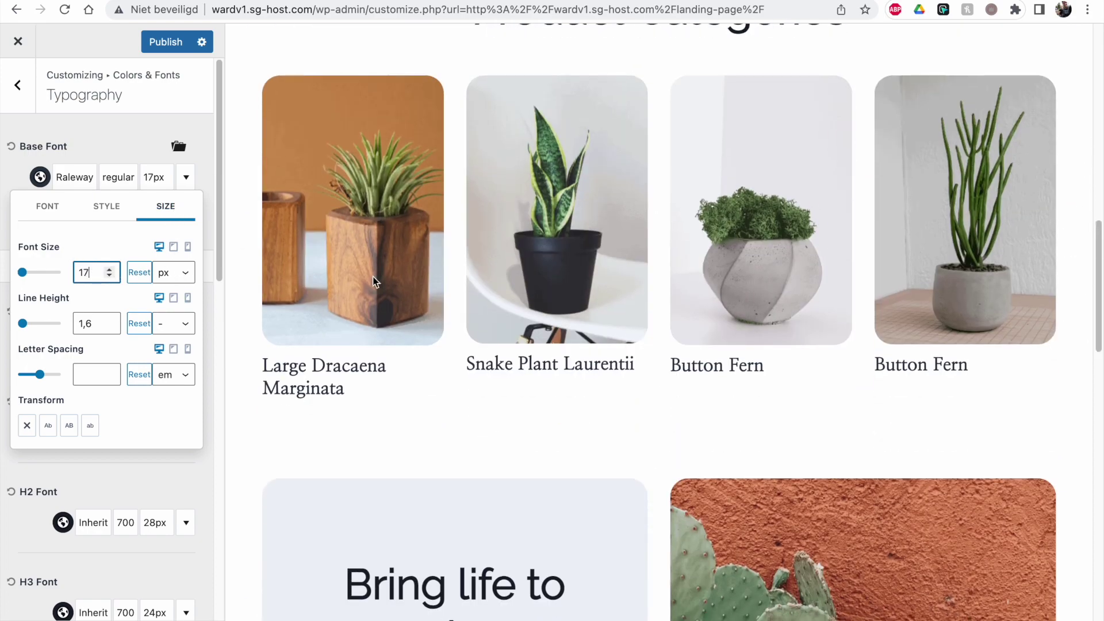
{"action": "left_click_drag", "start_coordinate": [1097, 253], "coordinate": [1063, 581]}
{"action": "left_click", "coordinate": [109, 269]}
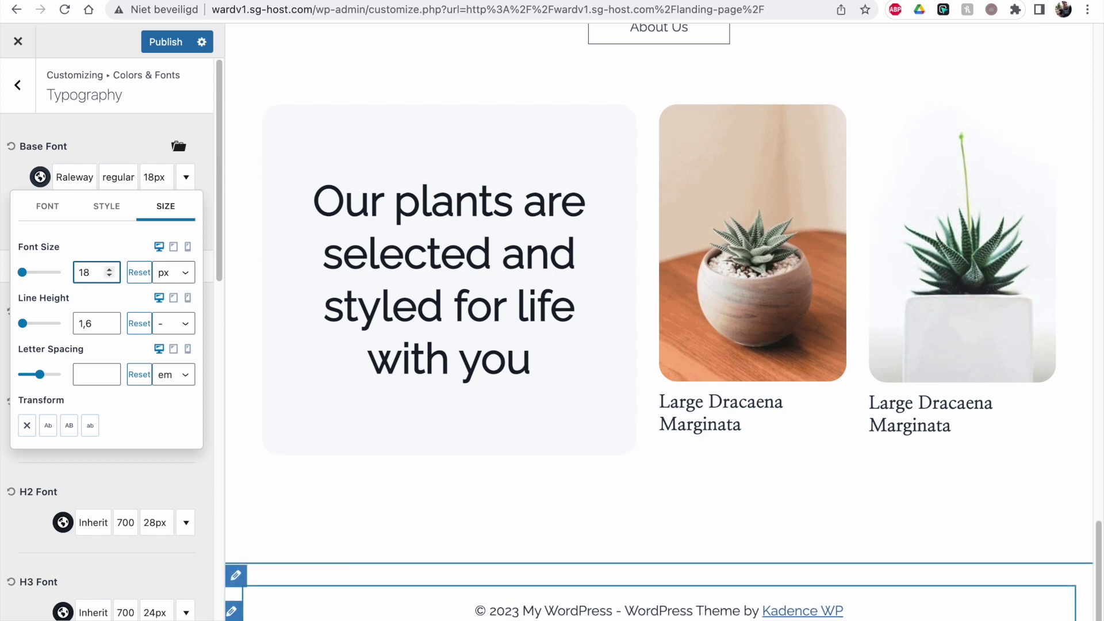
Step: Set the base font's desktop size to 16 px and check the landing page in the tablet preview
{"action": "left_click", "coordinate": [109, 275]}
{"action": "left_click", "coordinate": [109, 275]}
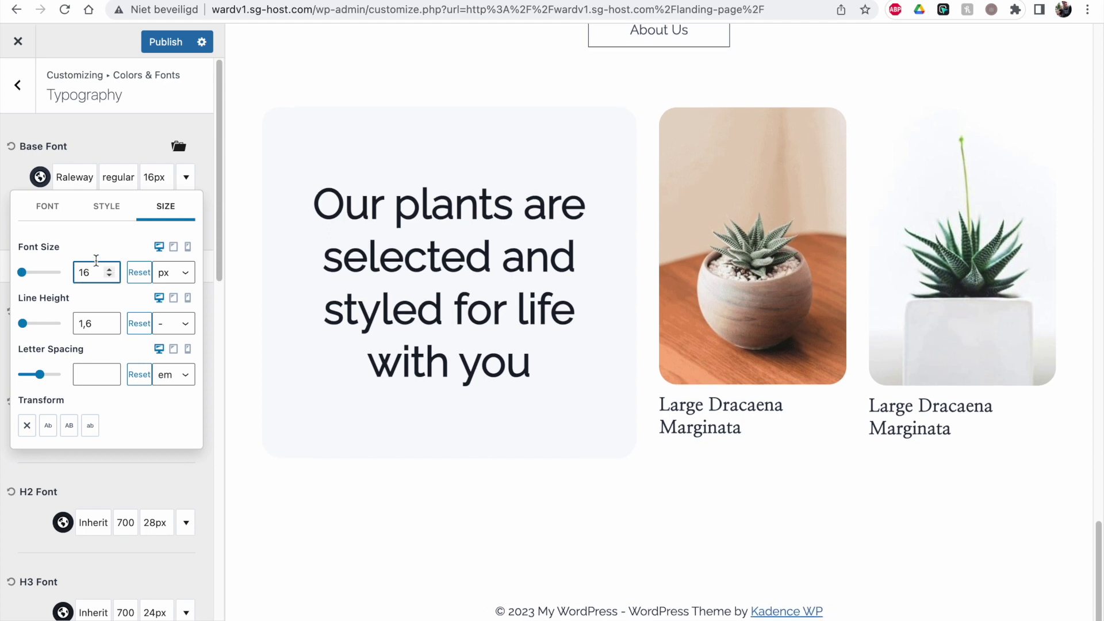
{"action": "left_click", "coordinate": [174, 246]}
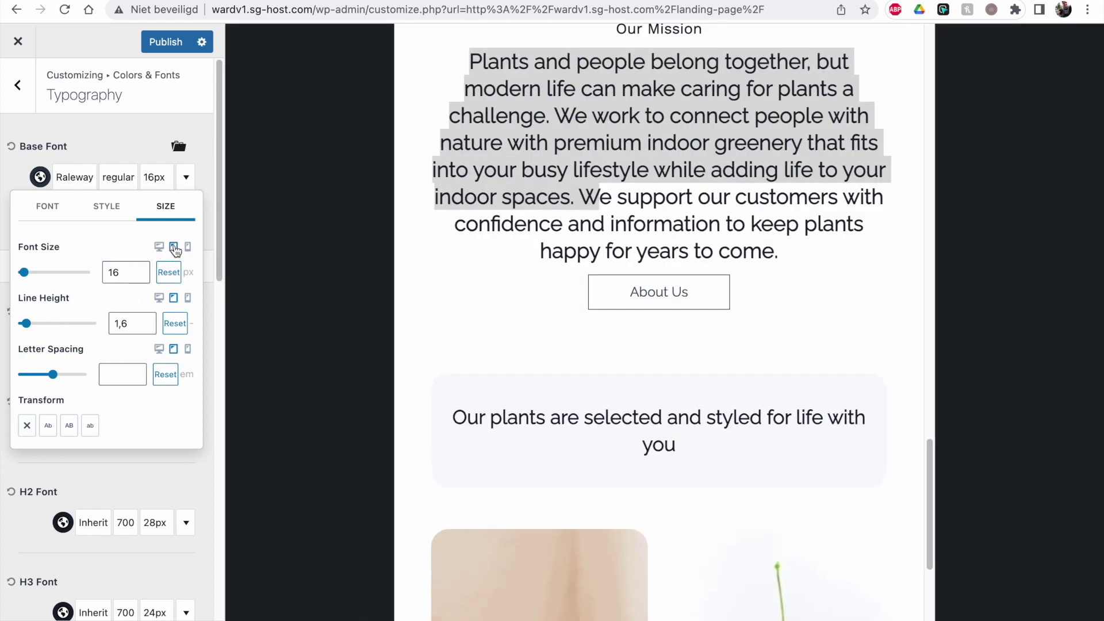
{"action": "left_click_drag", "start_coordinate": [926, 463], "coordinate": [991, 29]}
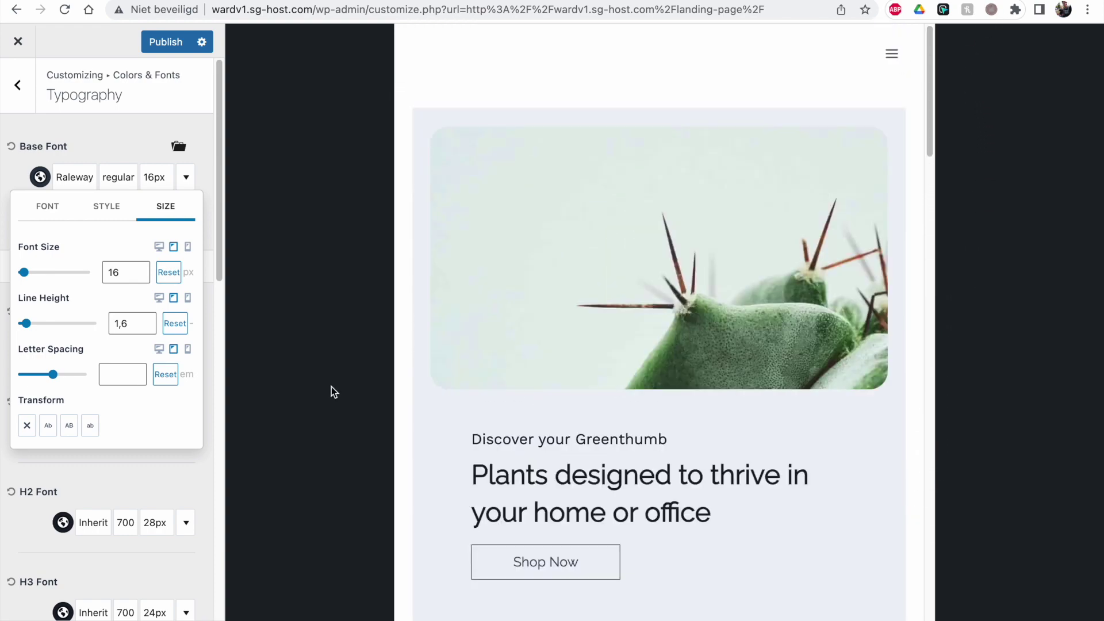
Step: Set the base font's mobile size to 15 px and check the landing page in the mobile preview
{"action": "left_click", "coordinate": [188, 247]}
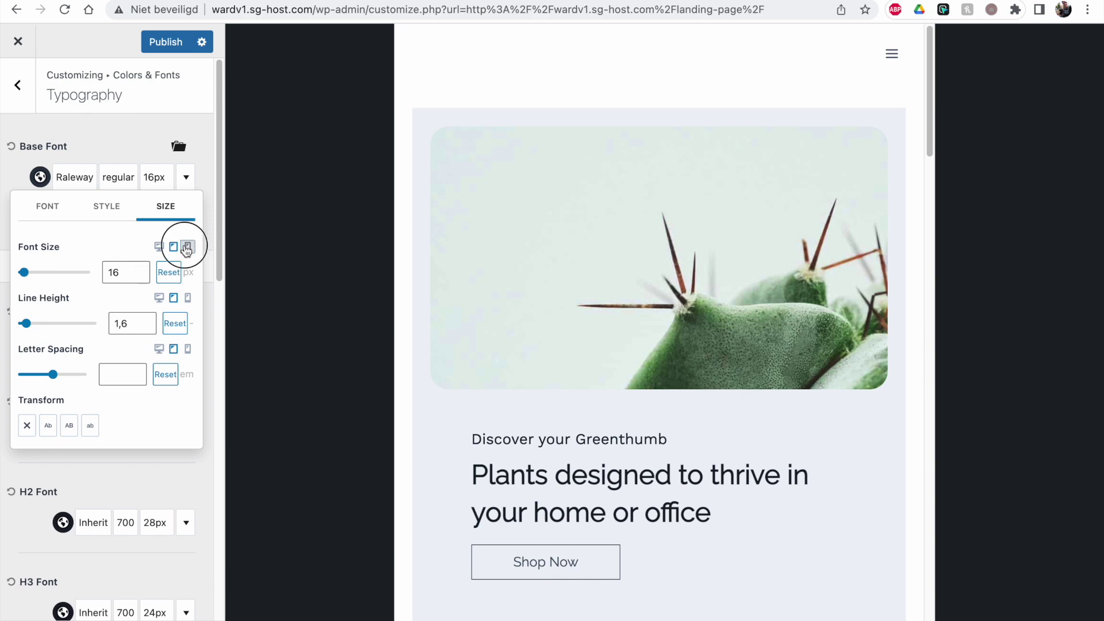
{"action": "scroll", "coordinate": [752, 316], "scroll_direction": "down", "scroll_amount": 15}
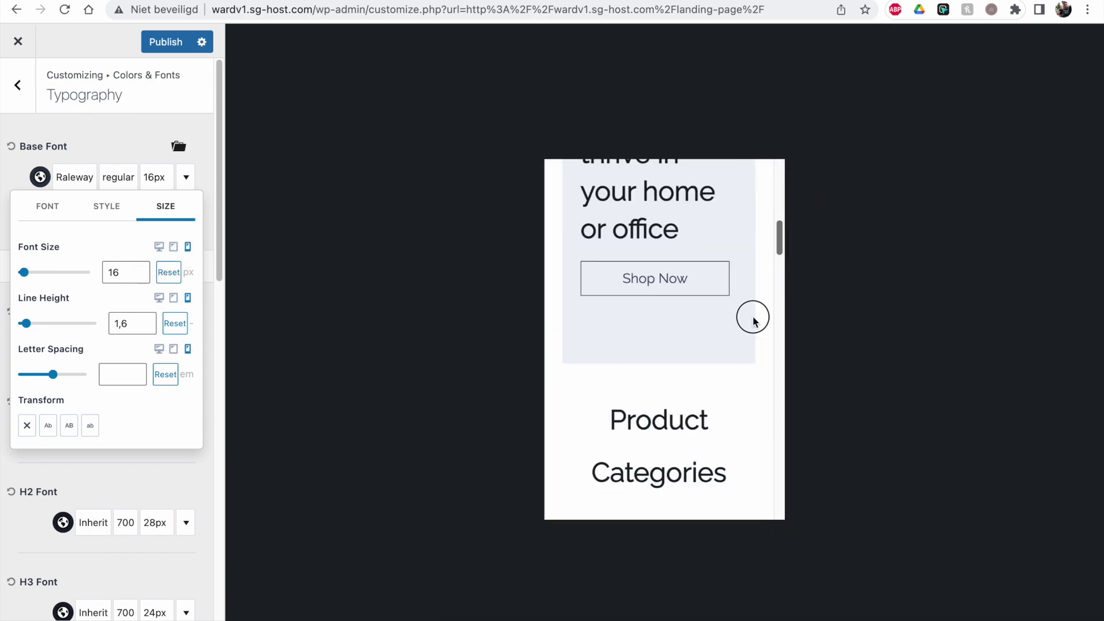
{"action": "left_click", "coordinate": [139, 275]}
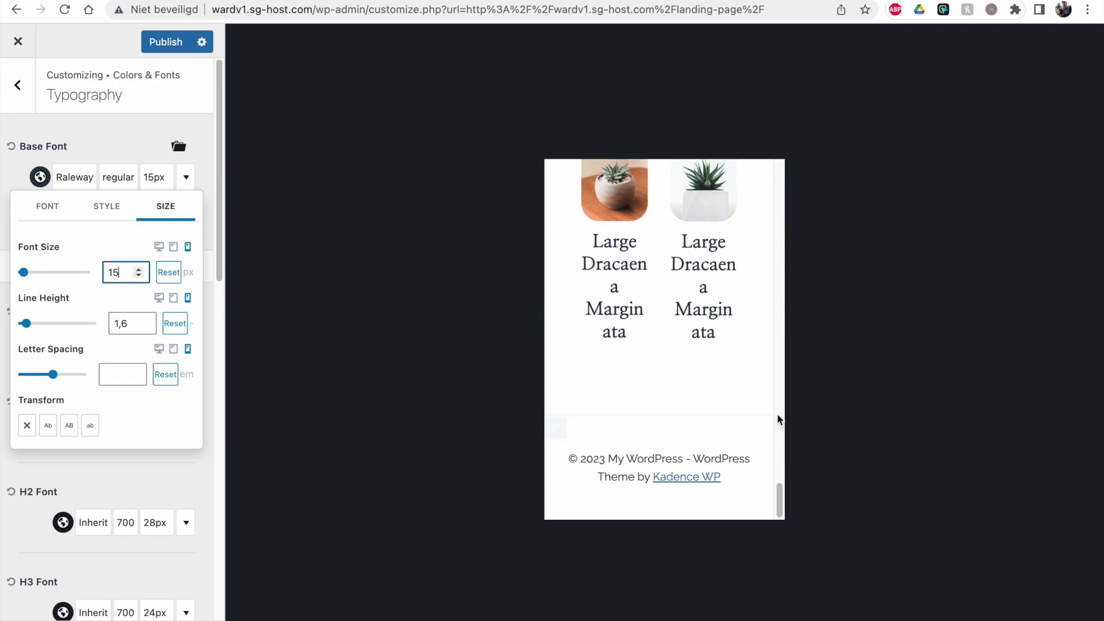
{"action": "left_click_drag", "start_coordinate": [779, 500], "coordinate": [825, 157]}
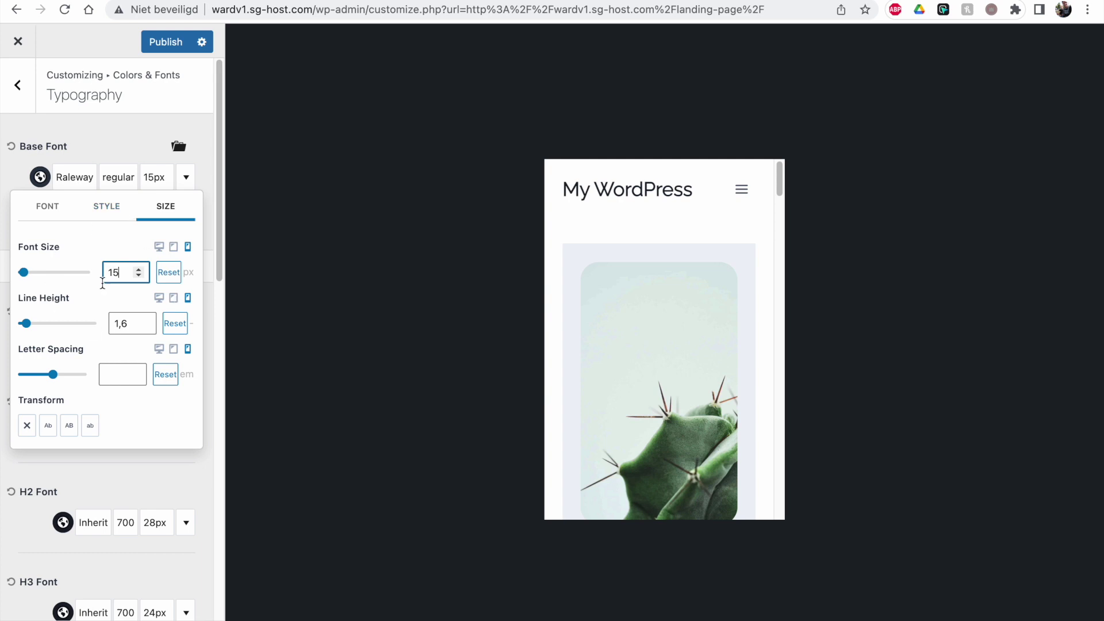
Step: Review the base font's style weights, its size on desktop, tablet and mobile, and its font family choice
{"action": "left_click", "coordinate": [62, 177]}
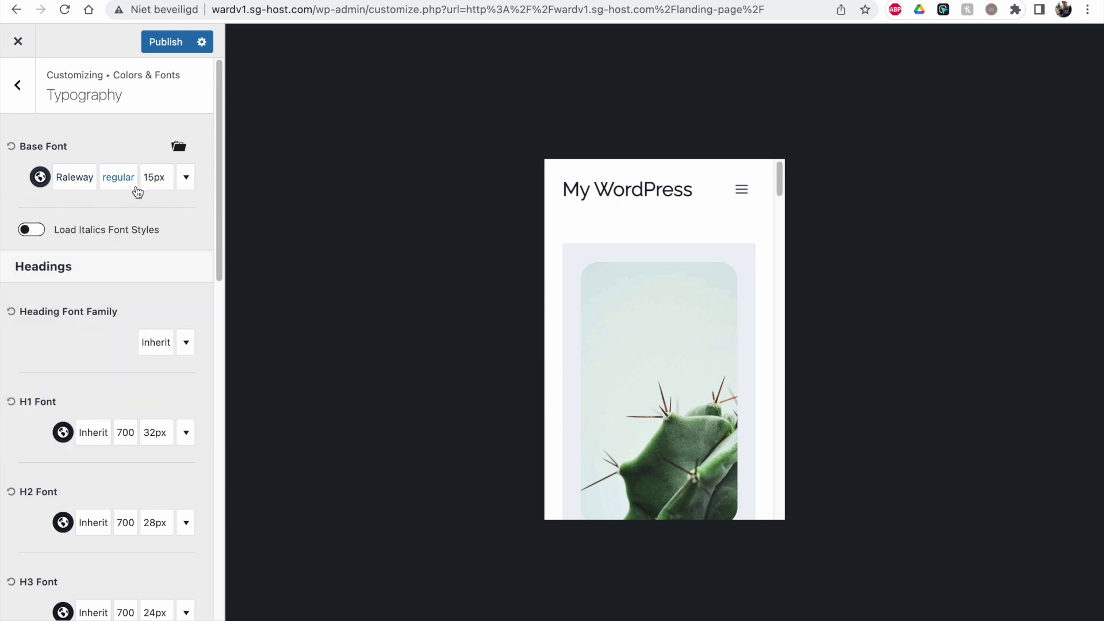
{"action": "left_click", "coordinate": [119, 178]}
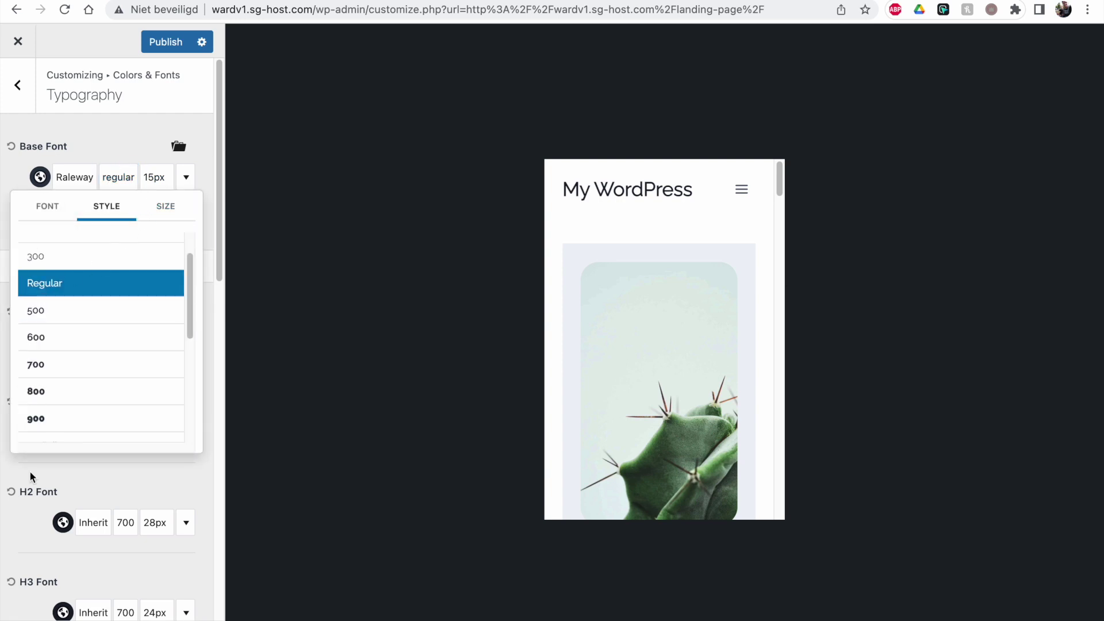
{"action": "left_click", "coordinate": [179, 214]}
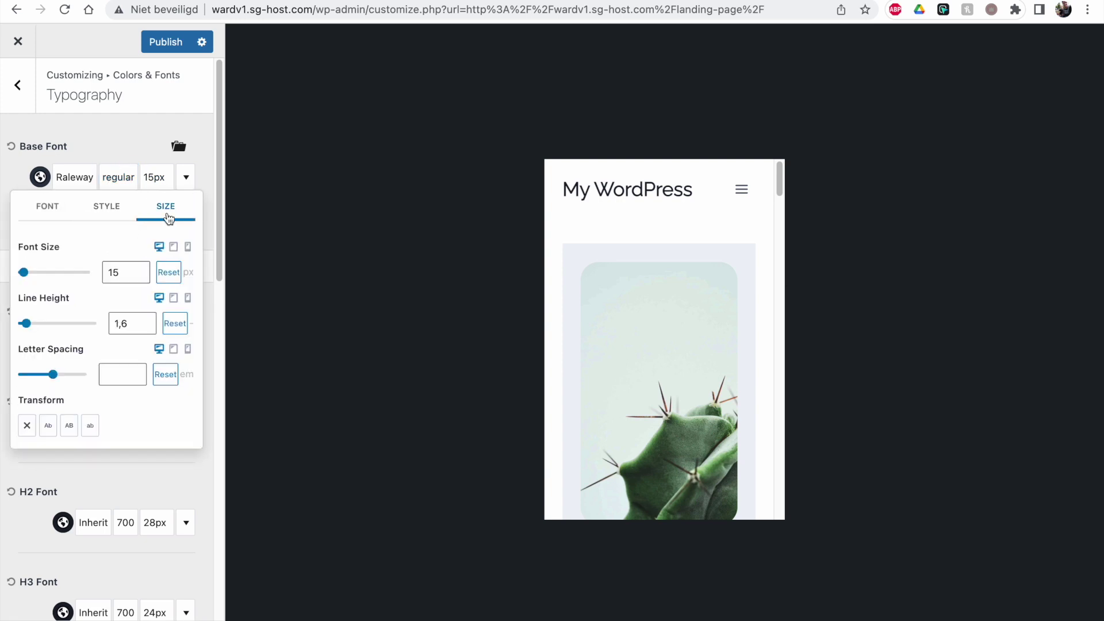
{"action": "left_click", "coordinate": [173, 247]}
{"action": "left_click", "coordinate": [187, 247]}
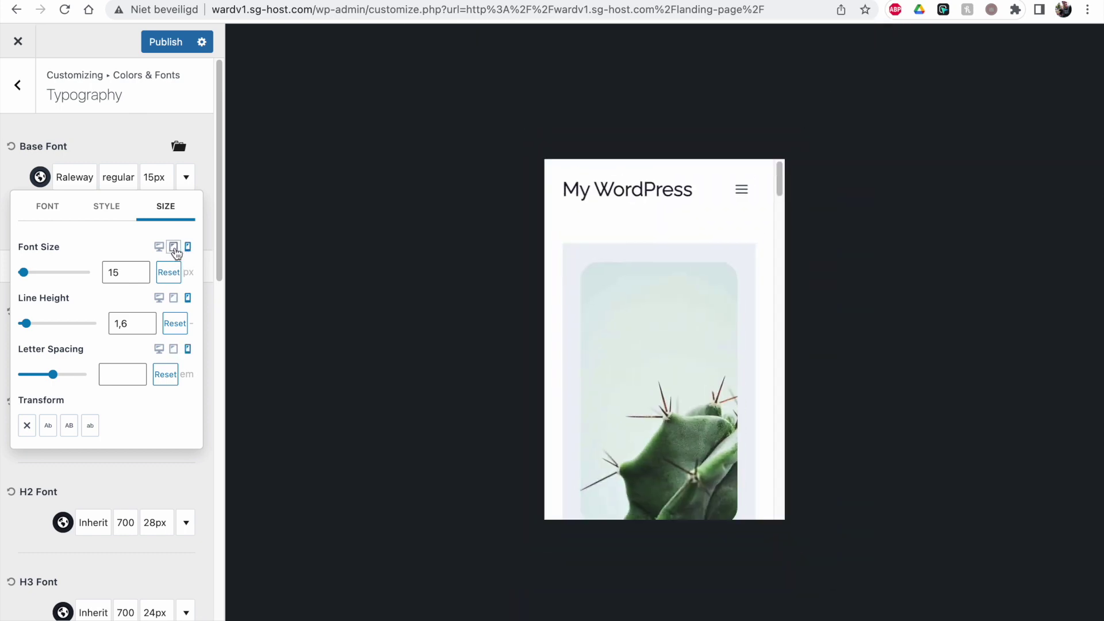
{"action": "left_click", "coordinate": [160, 247]}
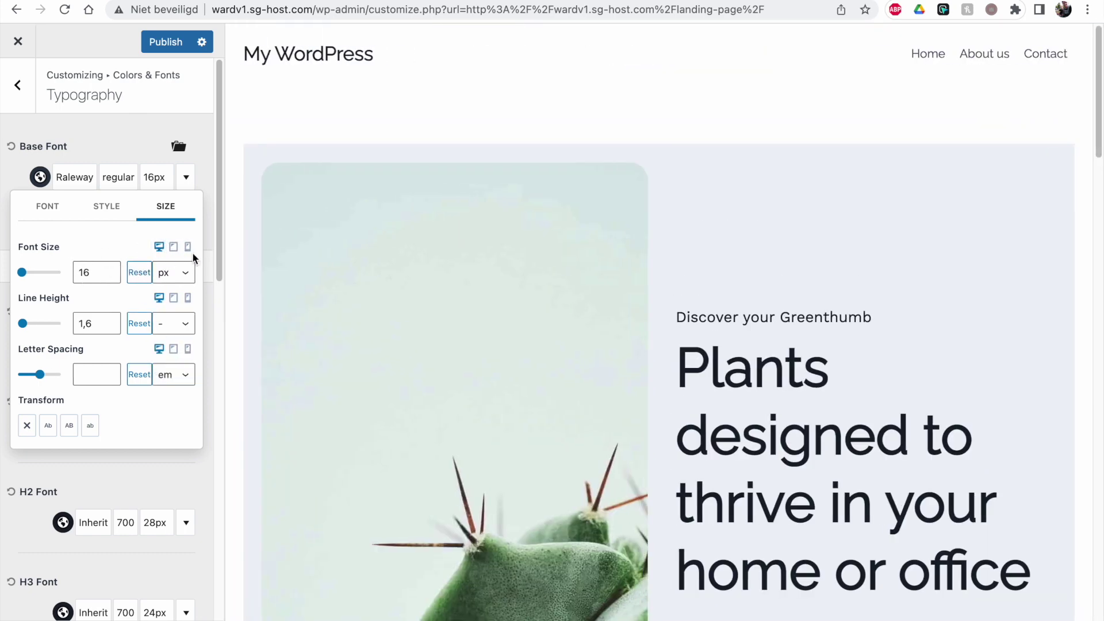
{"action": "left_click", "coordinate": [173, 247]}
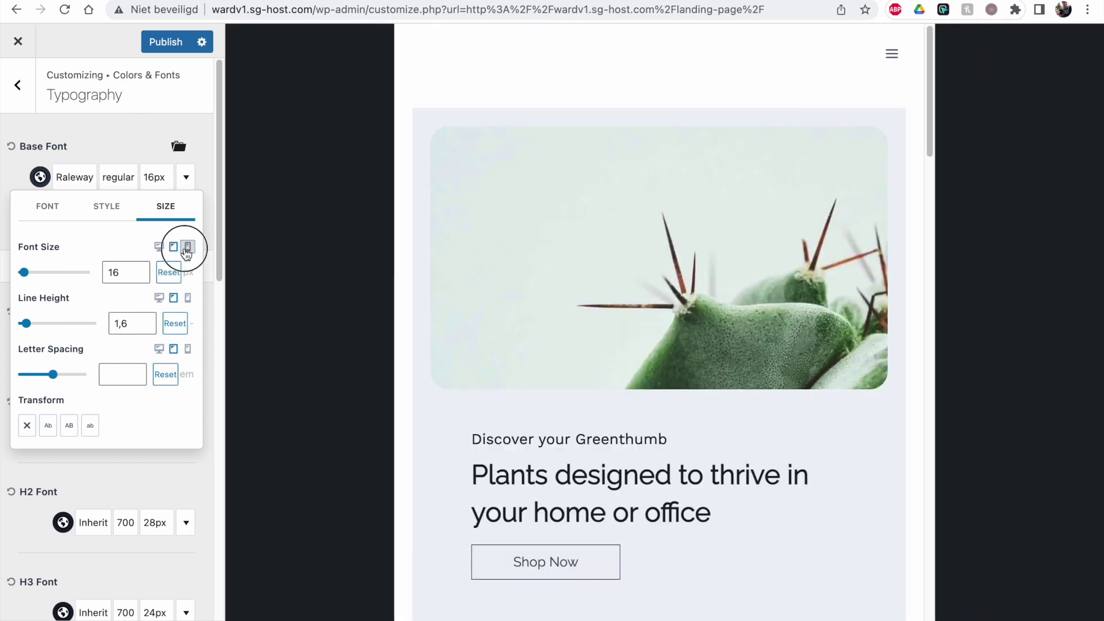
{"action": "left_click", "coordinate": [187, 247]}
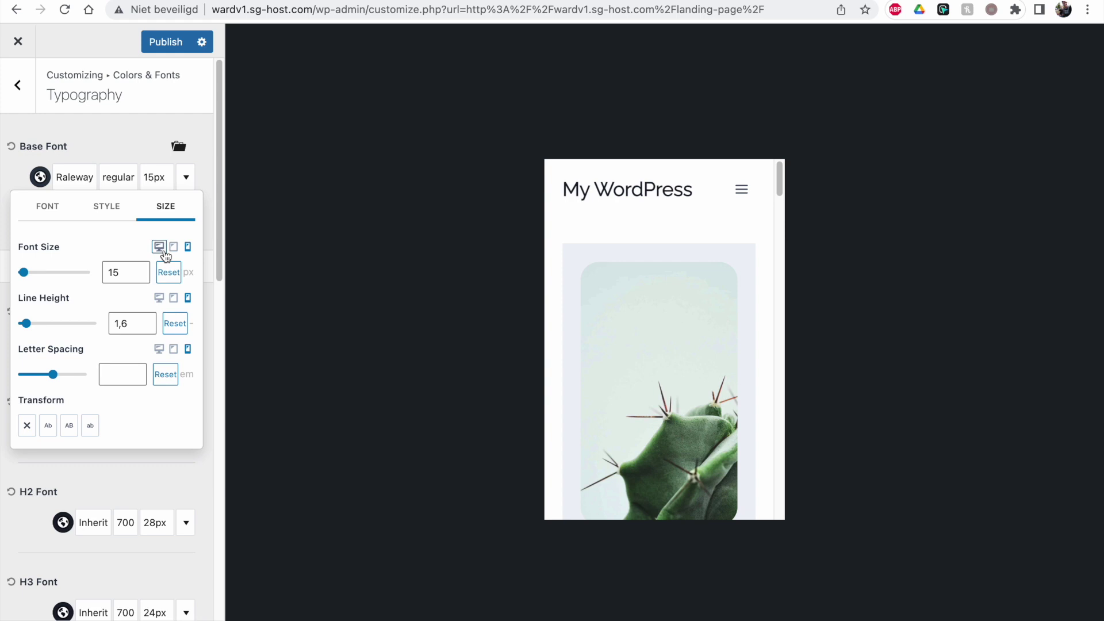
{"action": "left_click", "coordinate": [164, 254]}
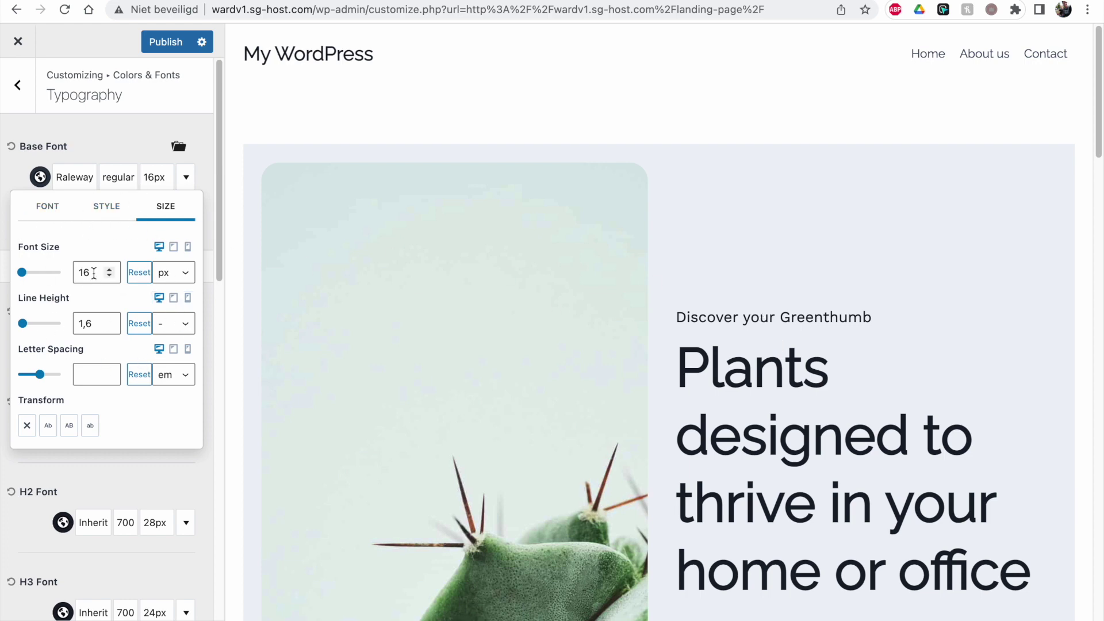
{"action": "left_click", "coordinate": [62, 218]}
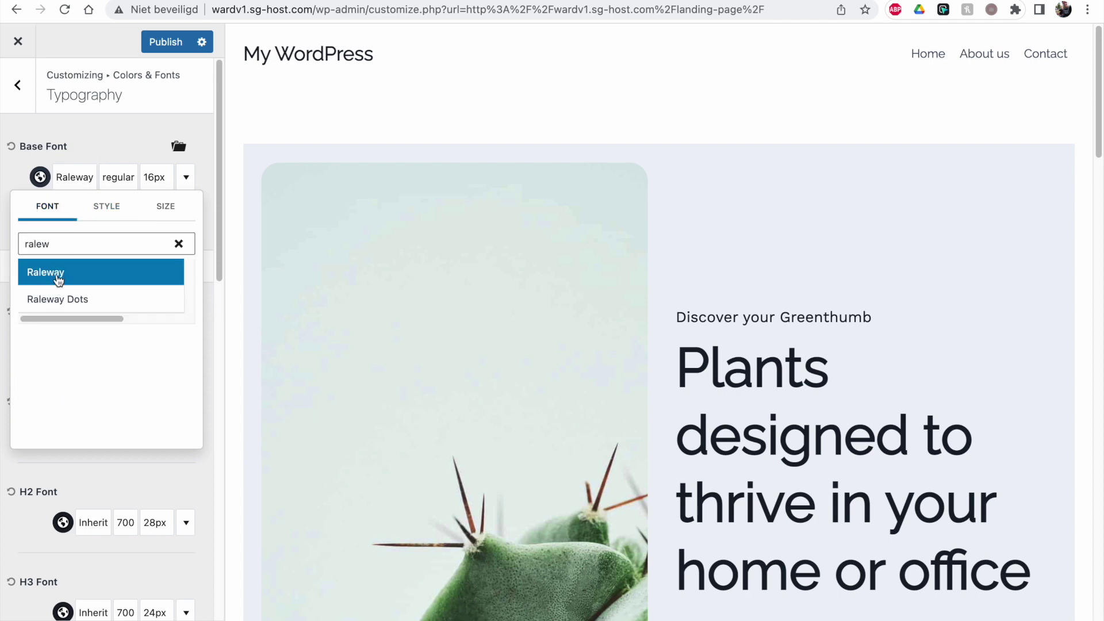
{"action": "left_click", "coordinate": [103, 153]}
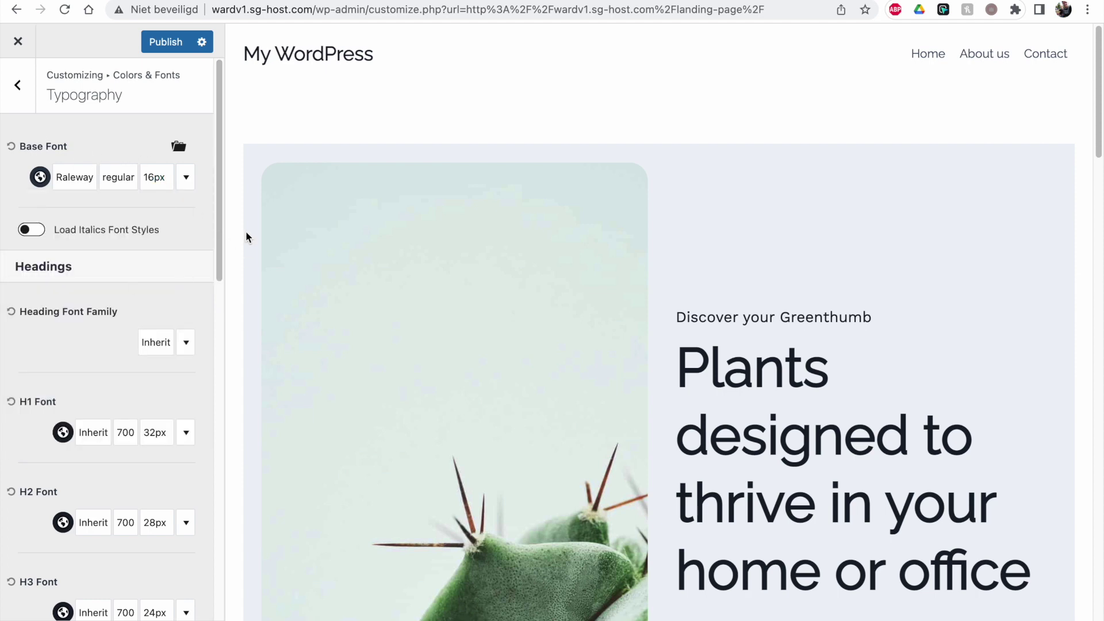
Step: Search the heading font family list for "poppi" and set the heading font to Poppins
{"action": "left_click_drag", "start_coordinate": [214, 247], "coordinate": [214, 286]}
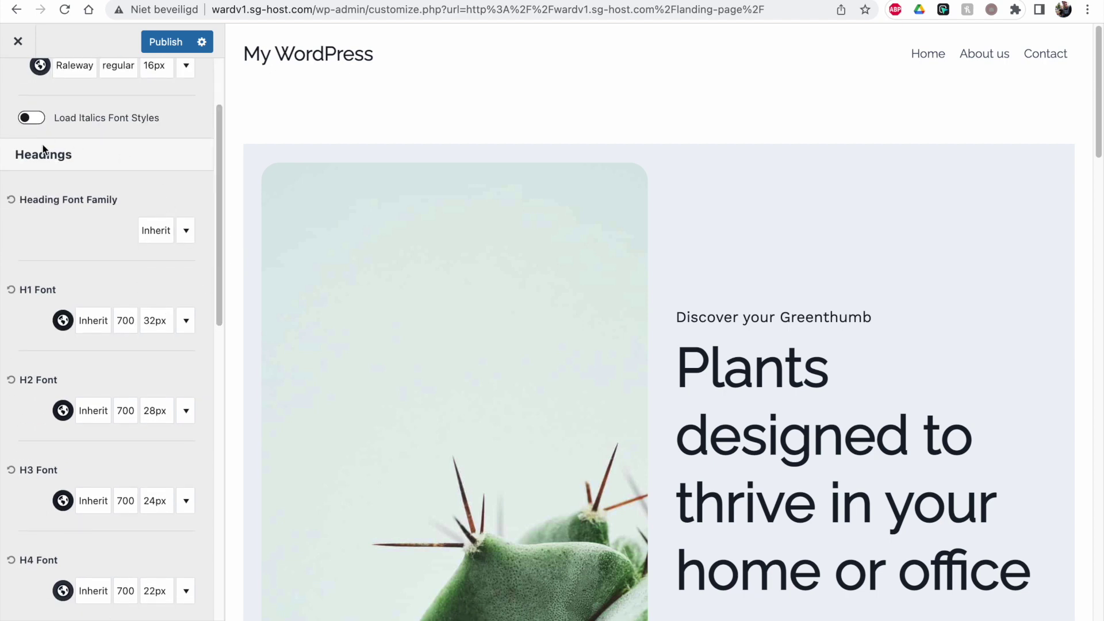
{"action": "left_click", "coordinate": [140, 241]}
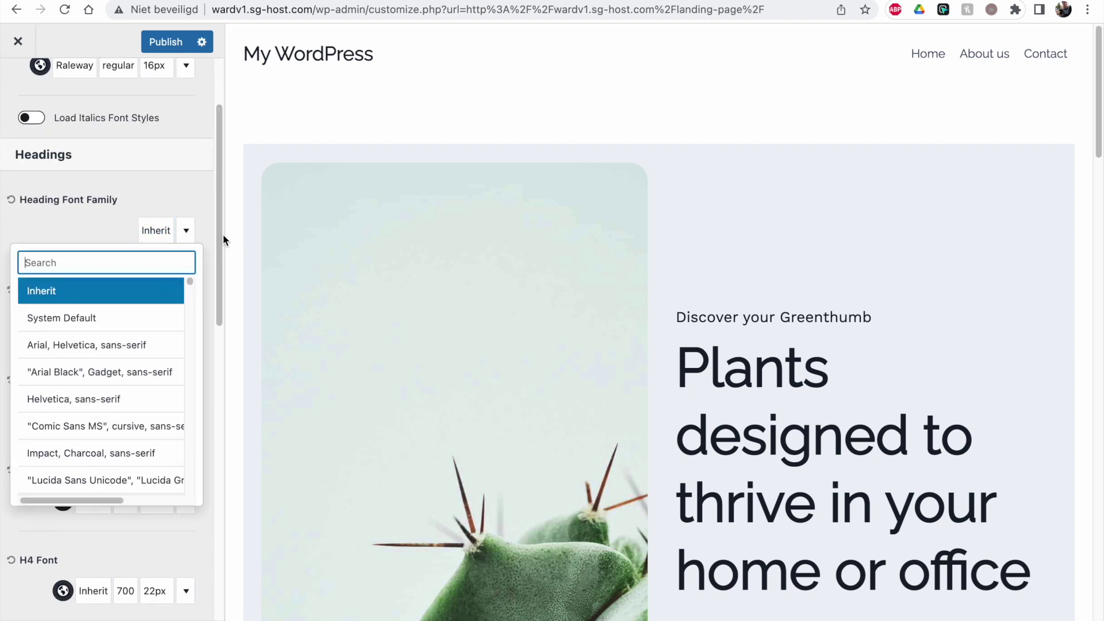
{"action": "type", "text": "poppi"}
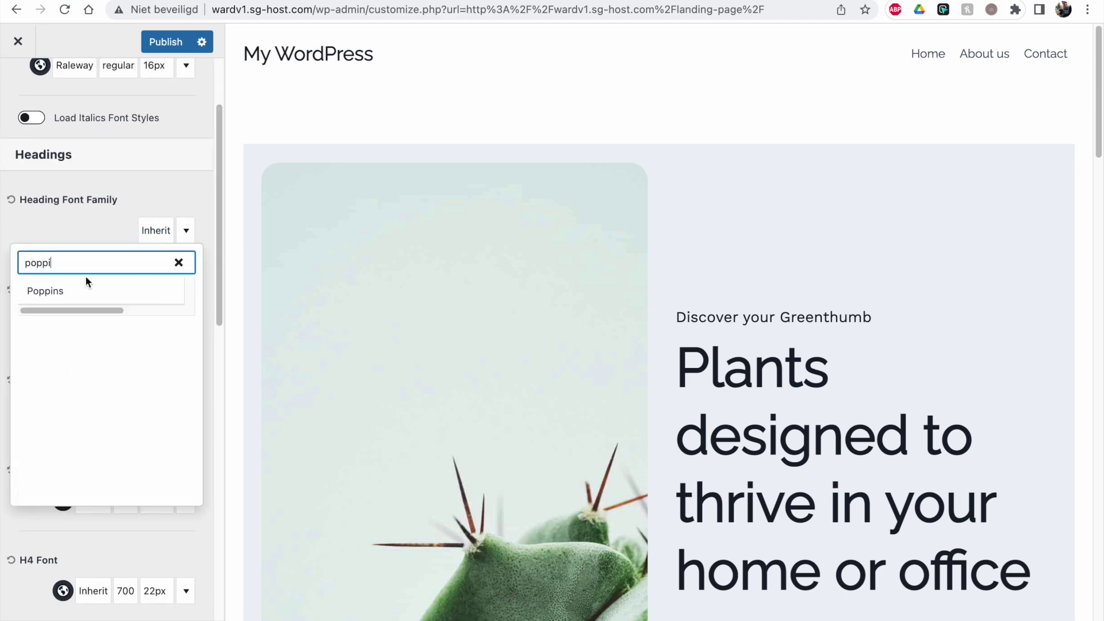
{"action": "left_click", "coordinate": [67, 291]}
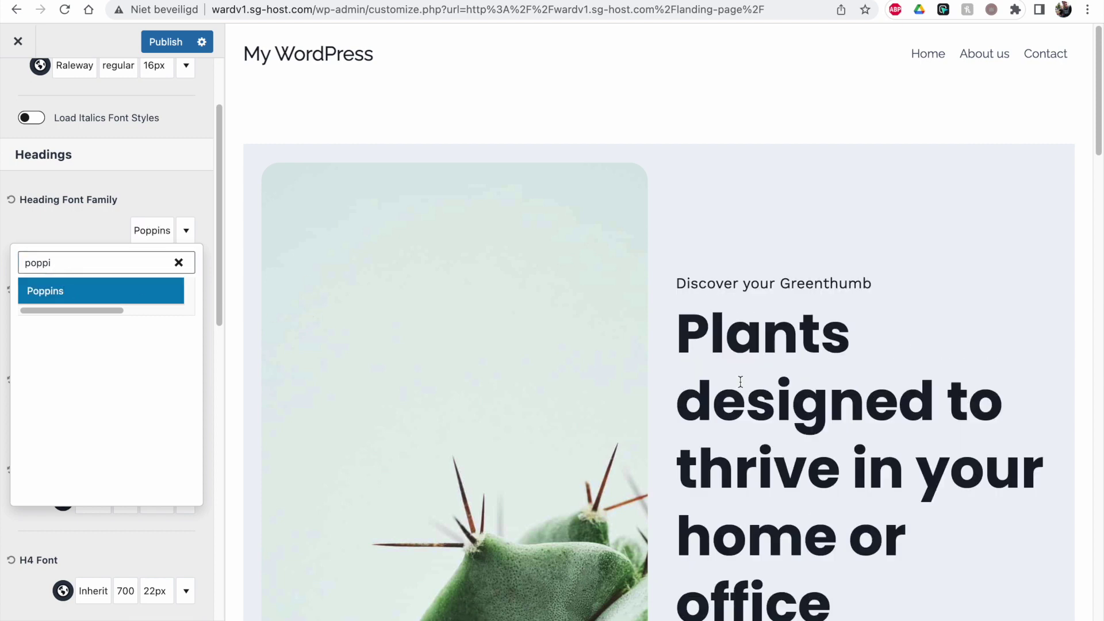
{"action": "left_click", "coordinate": [79, 221]}
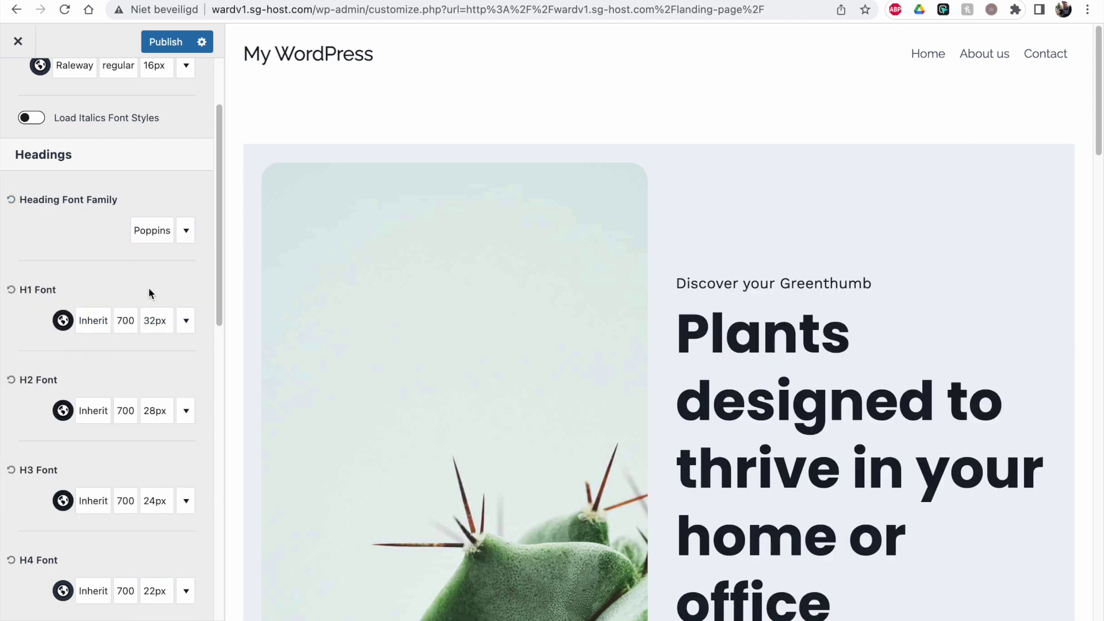
Step: Look through the remaining heading and title typography settings, including the H5 font size on desktop, tablet and mobile
{"action": "scroll", "coordinate": [223, 283], "scroll_direction": "down", "scroll_amount": 2}
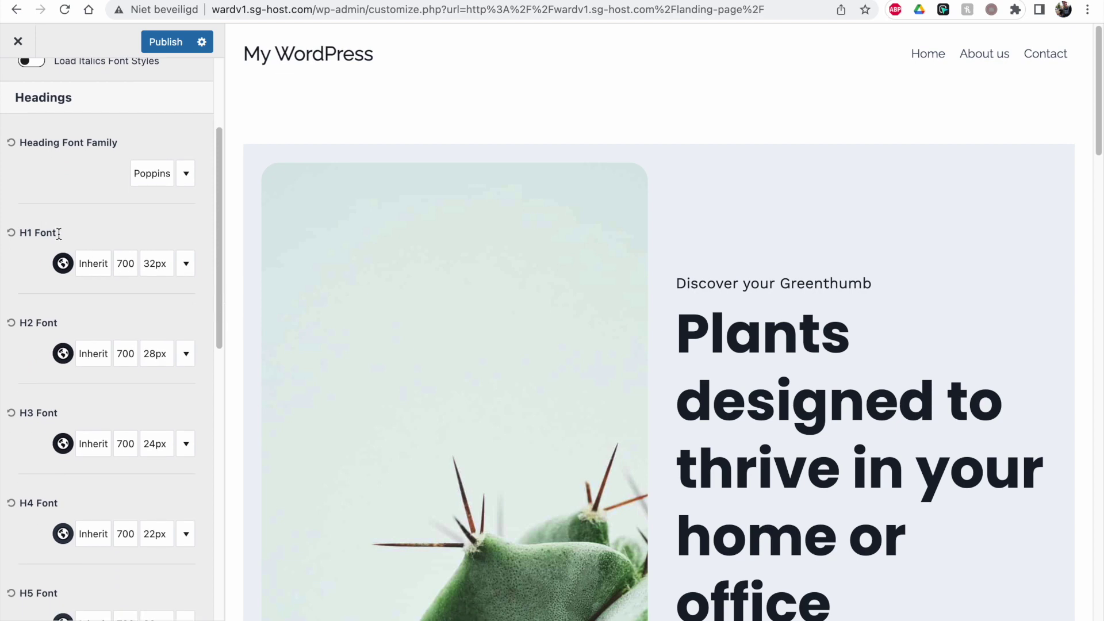
{"action": "left_click_drag", "start_coordinate": [222, 253], "coordinate": [217, 478]}
{"action": "left_click", "coordinate": [156, 289]}
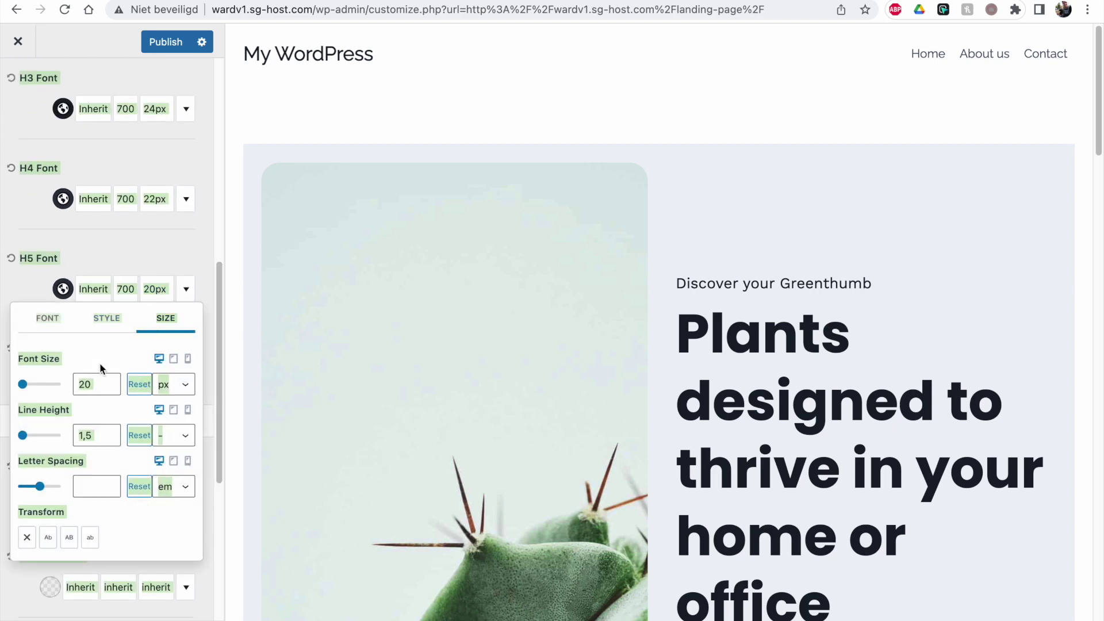
{"action": "left_click", "coordinate": [174, 358]}
{"action": "left_click", "coordinate": [188, 358]}
{"action": "left_click", "coordinate": [159, 359]}
{"action": "left_click", "coordinate": [175, 274]}
{"action": "left_click_drag", "start_coordinate": [219, 331], "coordinate": [226, 425]}
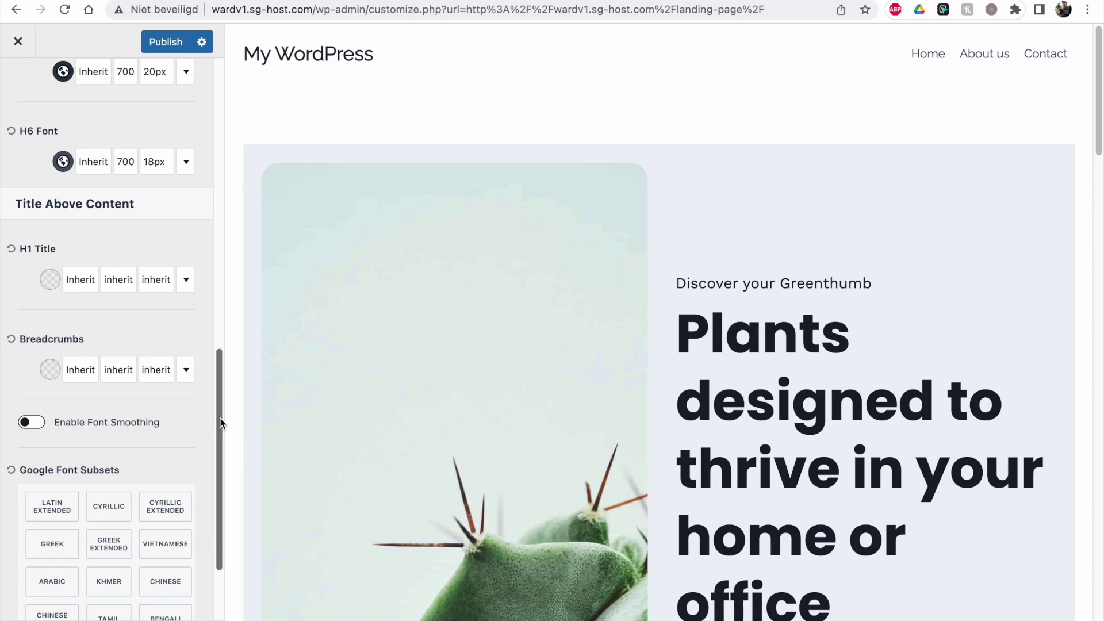
Step: Examine the heading font in the landing page preview, including the premium plants heading and the Our Mission text
{"action": "left_click_drag", "start_coordinate": [222, 419], "coordinate": [234, 29]}
{"action": "left_click_drag", "start_coordinate": [1093, 198], "coordinate": [1092, 353]}
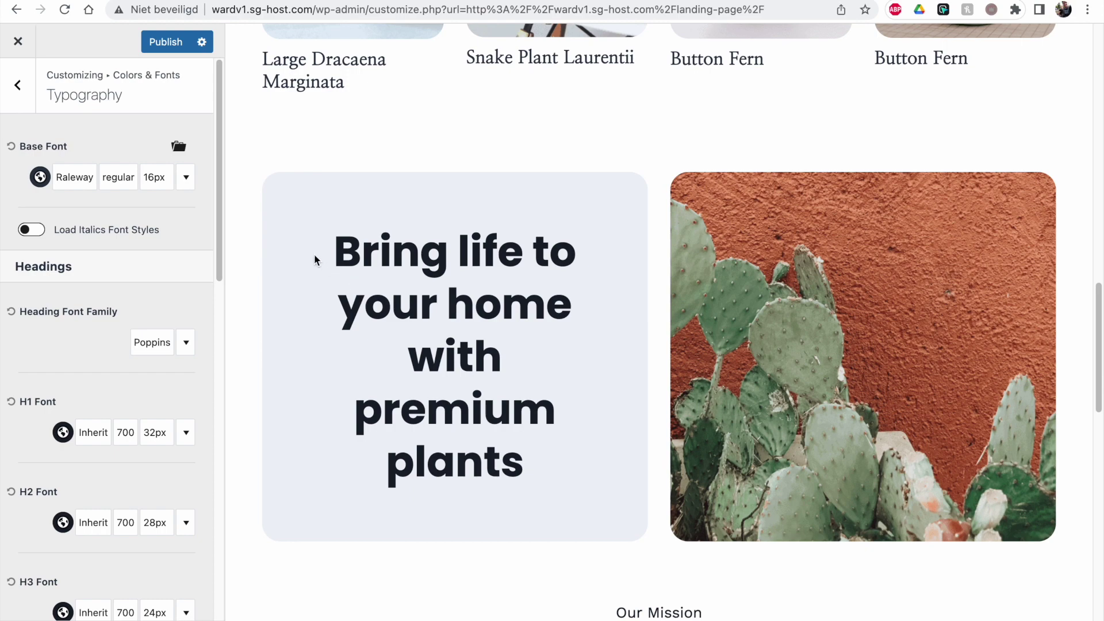
{"action": "left_click_drag", "start_coordinate": [315, 260], "coordinate": [564, 451]}
{"action": "left_click_drag", "start_coordinate": [1099, 305], "coordinate": [1098, 371]}
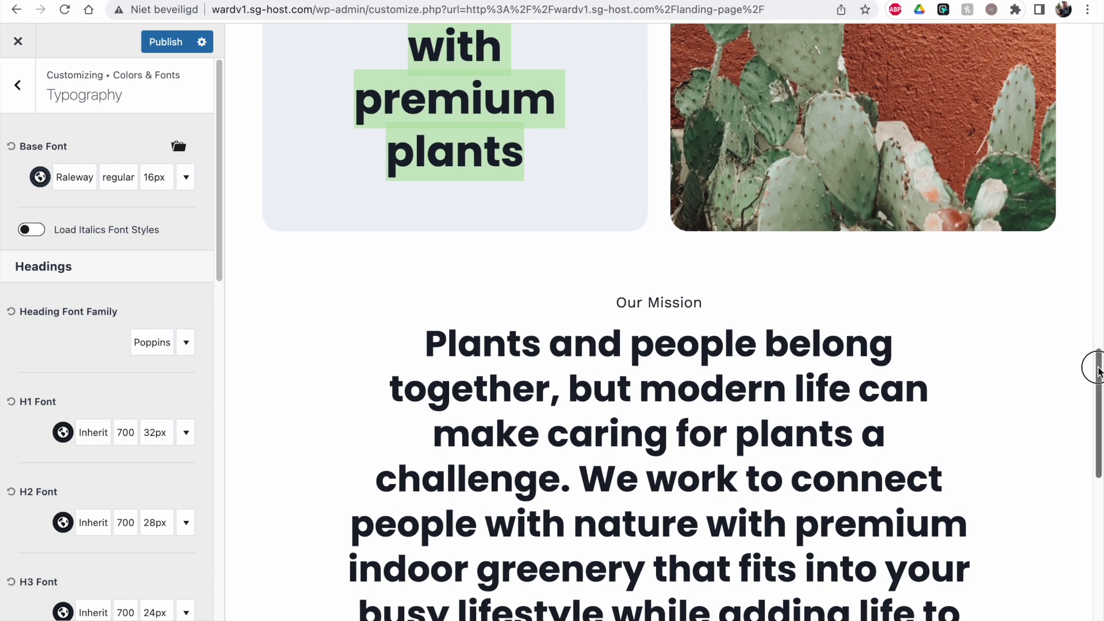
{"action": "left_click_drag", "start_coordinate": [424, 334], "coordinate": [808, 603]}
{"action": "left_click", "coordinate": [1015, 374]}
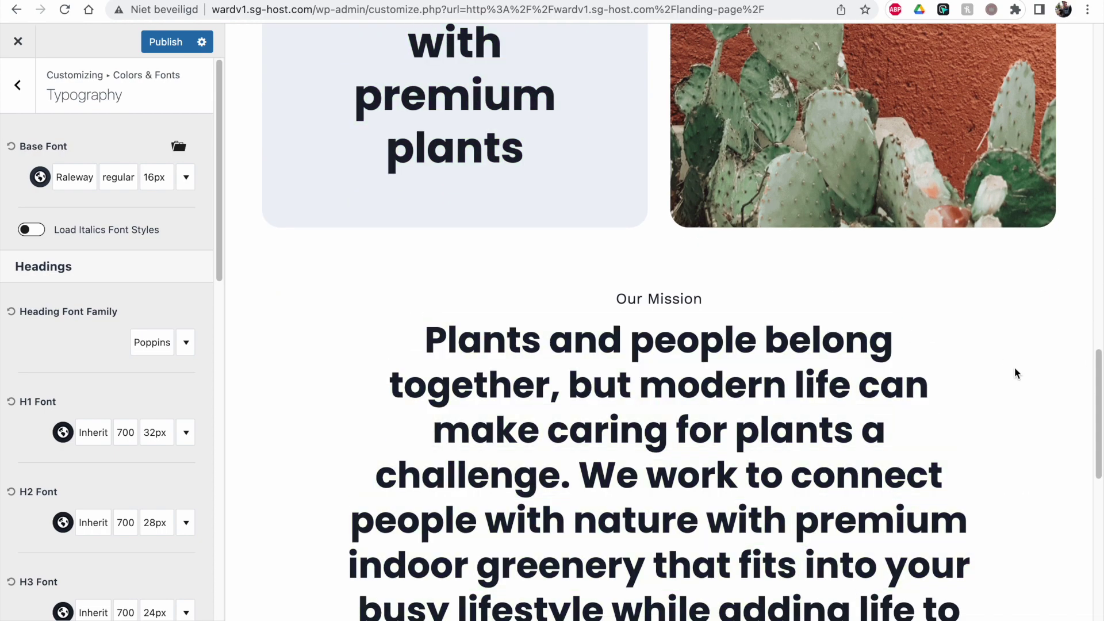
{"action": "left_click_drag", "start_coordinate": [1099, 414], "coordinate": [1099, 458]}
{"action": "left_click_drag", "start_coordinate": [407, 131], "coordinate": [927, 585]}
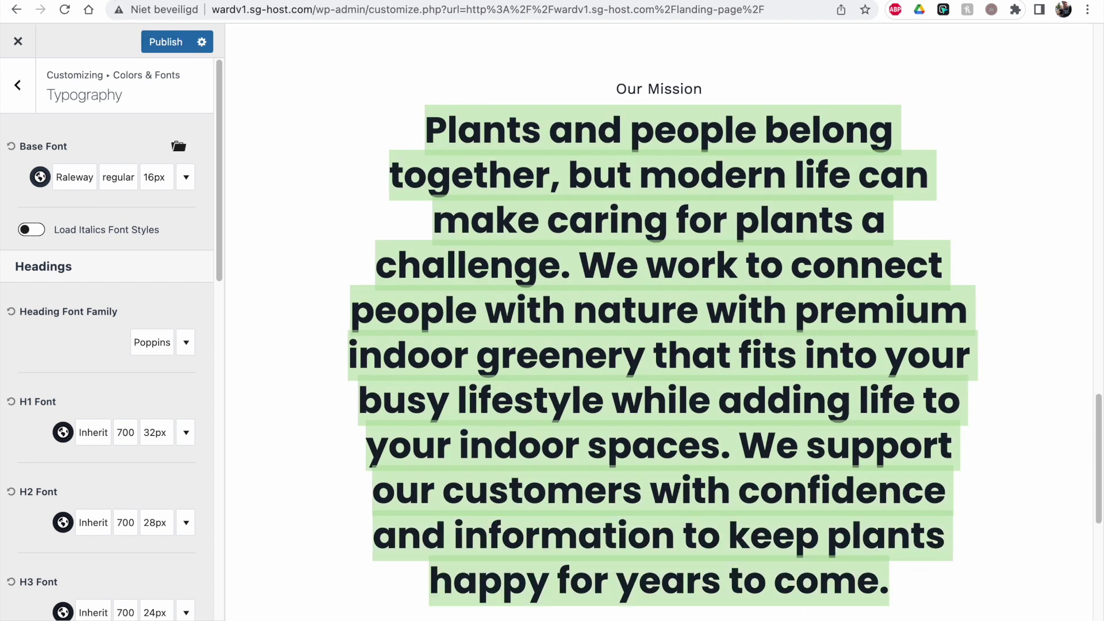
{"action": "left_click_drag", "start_coordinate": [1096, 443], "coordinate": [1099, 70]}
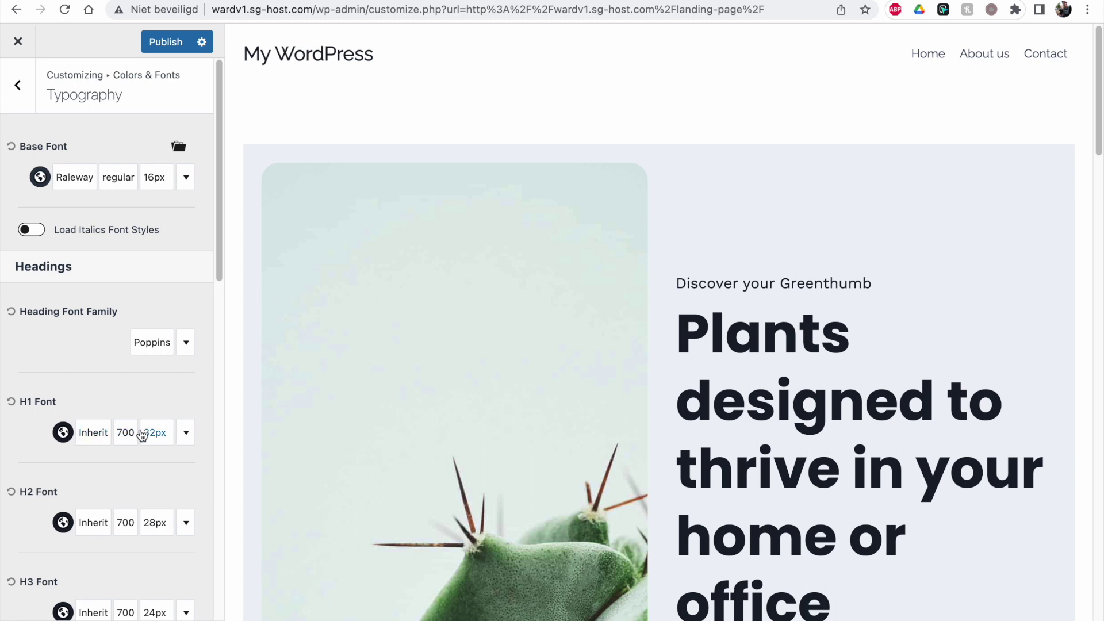
Step: Check the H1 font's family and size options and publish the typography changes
{"action": "left_click", "coordinate": [93, 433]}
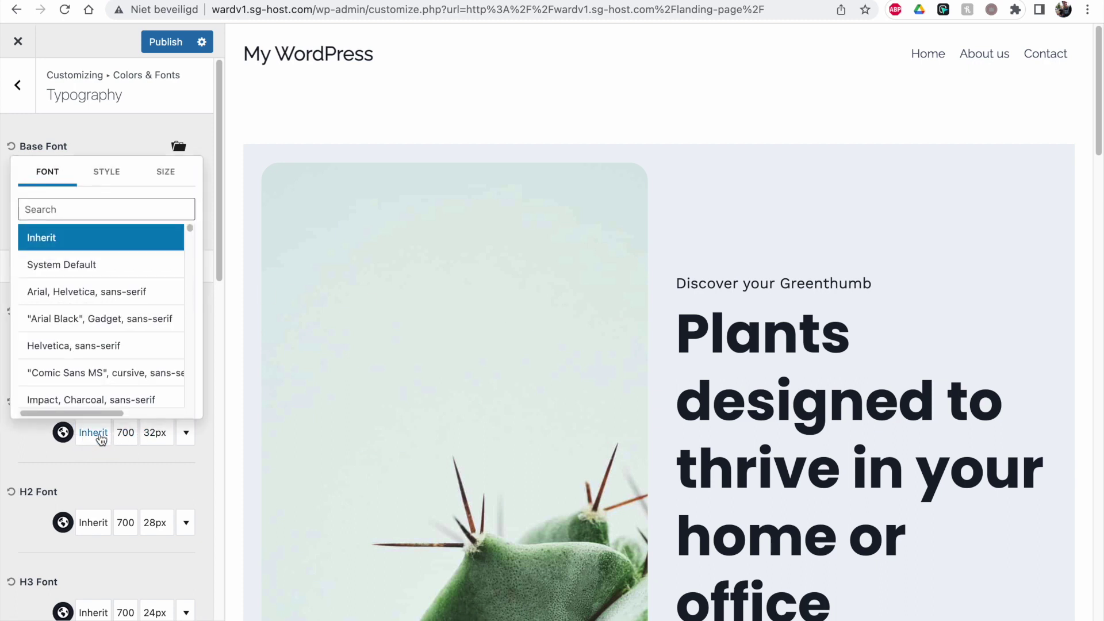
{"action": "left_click", "coordinate": [99, 488]}
{"action": "left_click", "coordinate": [155, 434]}
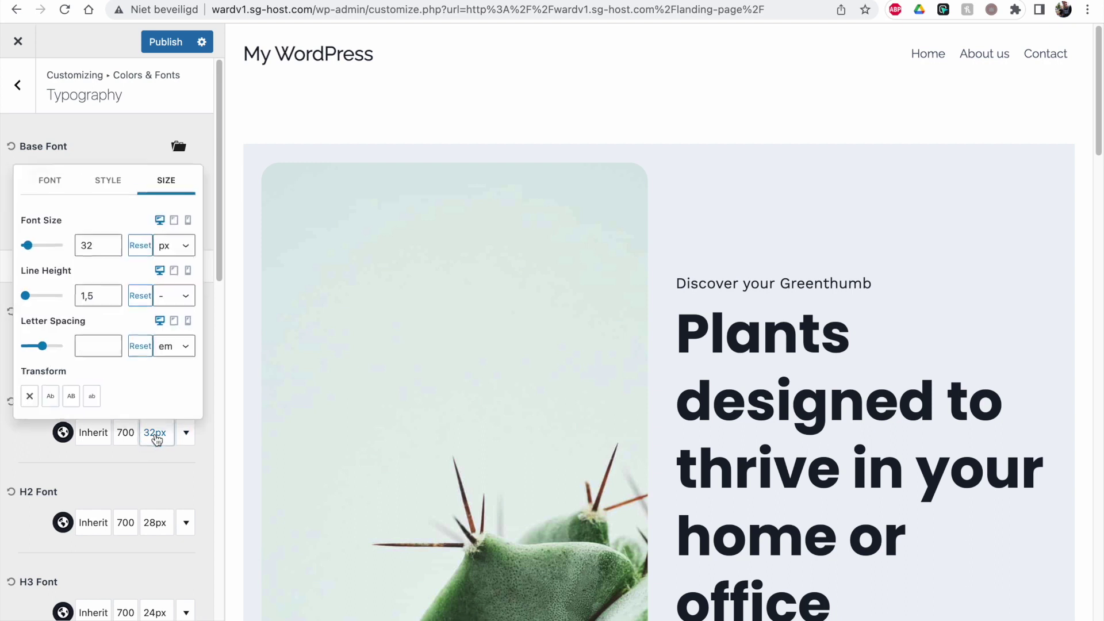
{"action": "left_click", "coordinate": [144, 473]}
{"action": "left_click", "coordinate": [163, 46]}
Step: Open the Colors settings of Colors & Fonts and switch the global palette to Palette 2
{"action": "left_click", "coordinate": [9, 88]}
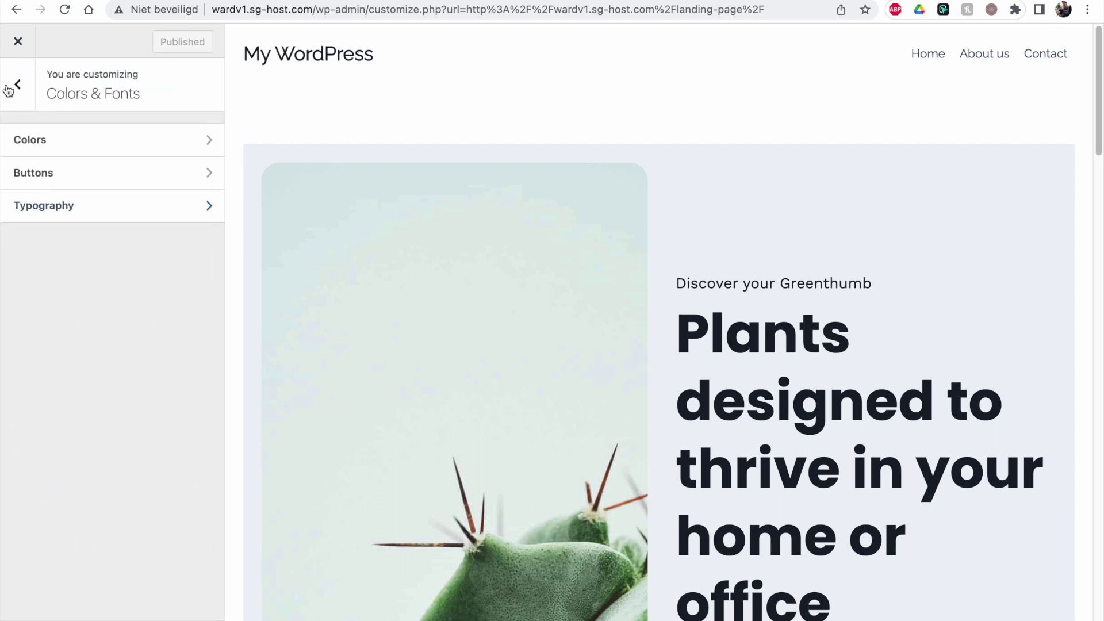
{"action": "left_click", "coordinate": [66, 142]}
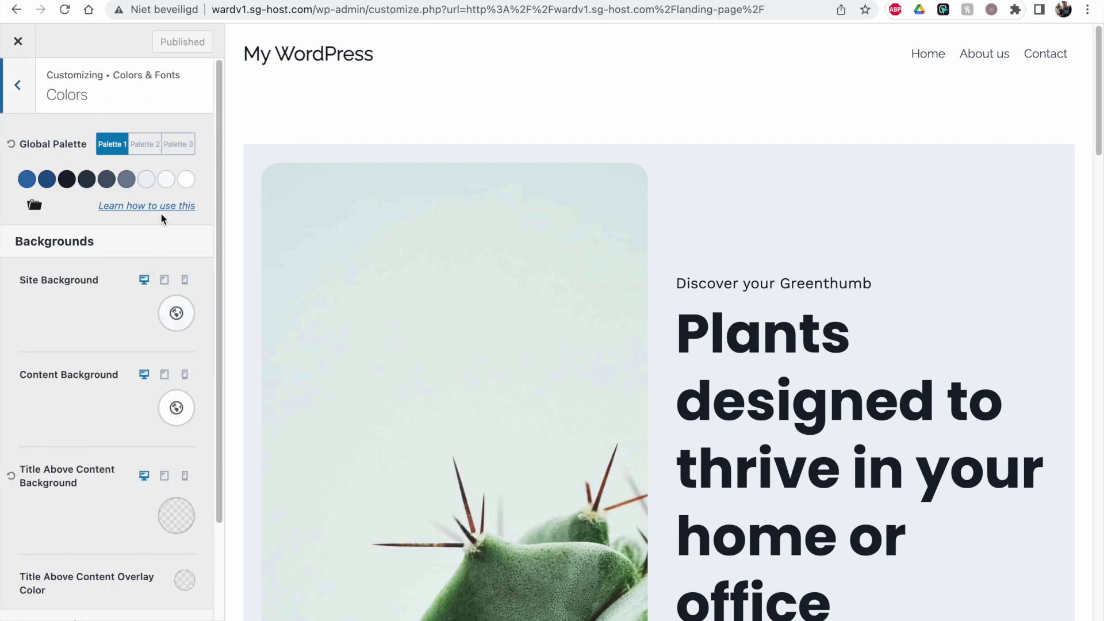
{"action": "left_click", "coordinate": [154, 151]}
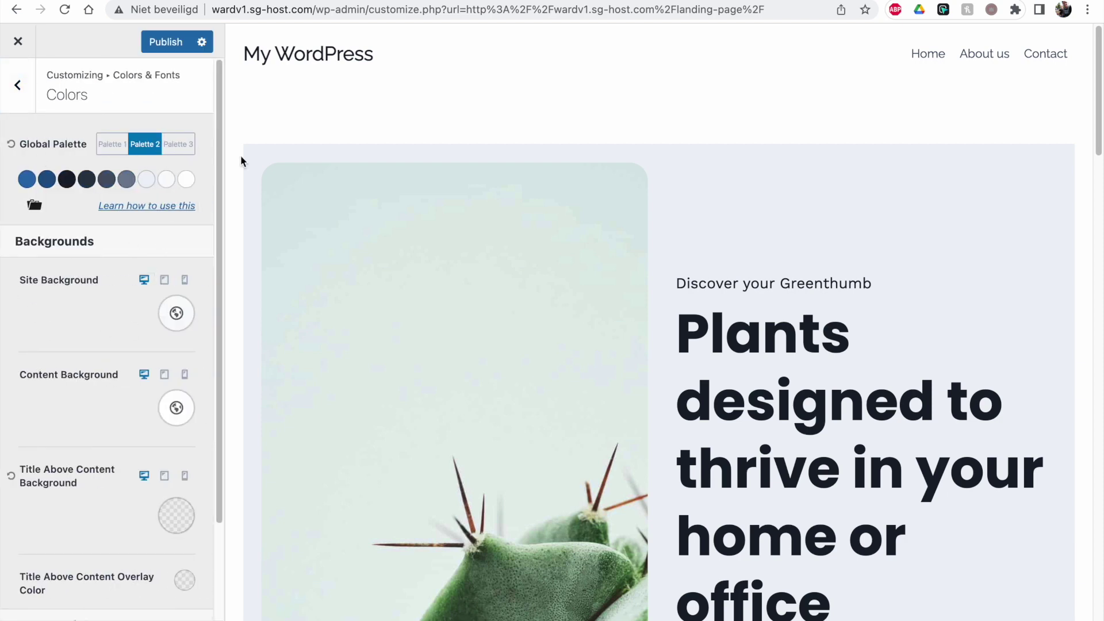
Step: Switch the global palette to Palette 1 and apply the preset color set with blue and cyan accents
{"action": "left_click", "coordinate": [171, 148]}
{"action": "left_click", "coordinate": [112, 150]}
{"action": "left_click", "coordinate": [34, 205]}
{"action": "left_click", "coordinate": [106, 323]}
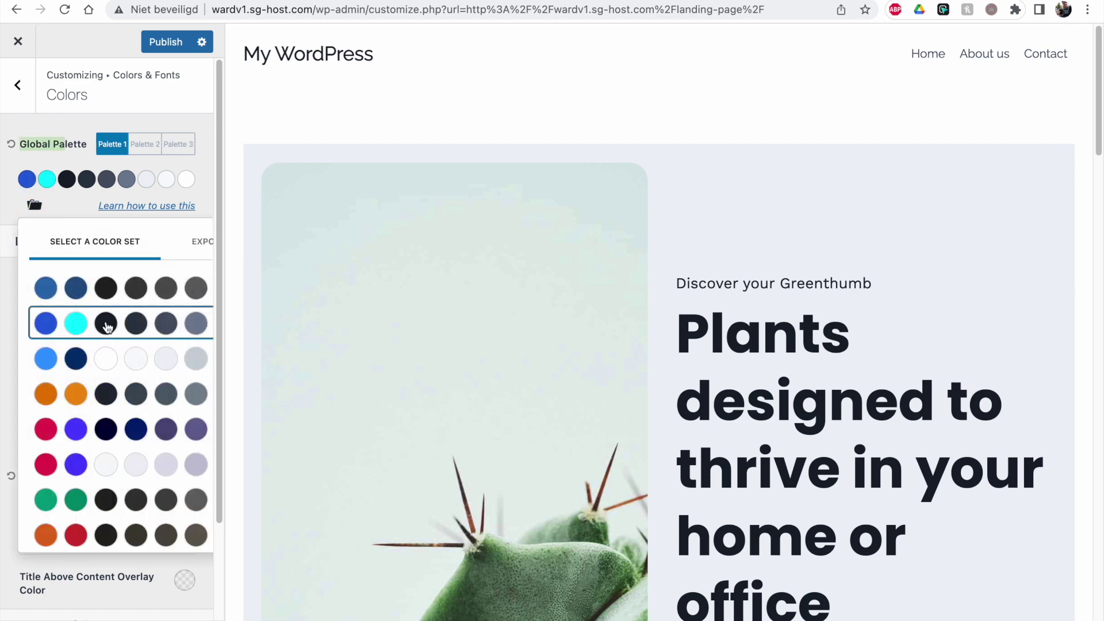
Step: Try the dark background set with blue accents and the orange set on Palette 1, reviewing each on the landing page
{"action": "left_click_drag", "start_coordinate": [1100, 148], "coordinate": [1098, 402]}
{"action": "left_click", "coordinate": [125, 361]}
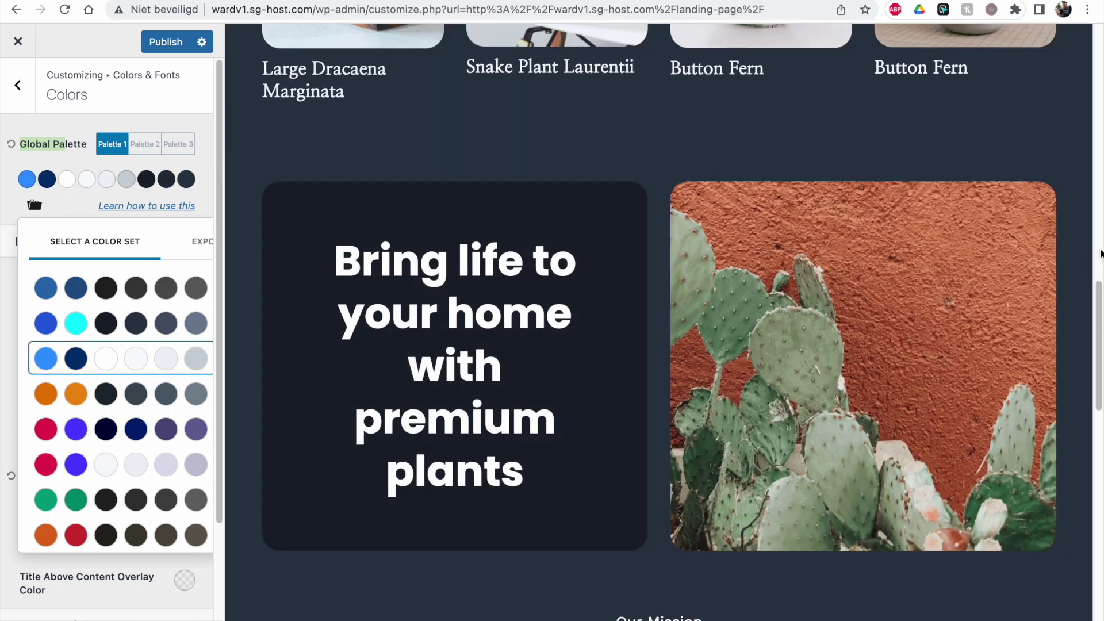
{"action": "left_click_drag", "start_coordinate": [1092, 304], "coordinate": [1095, 40]}
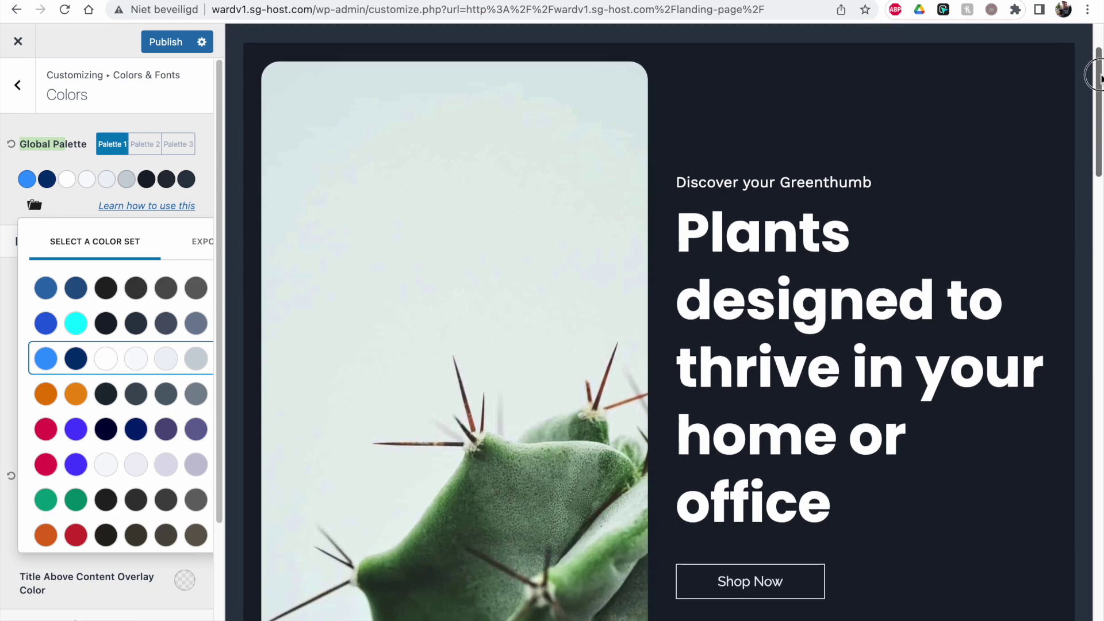
{"action": "left_click", "coordinate": [182, 395]}
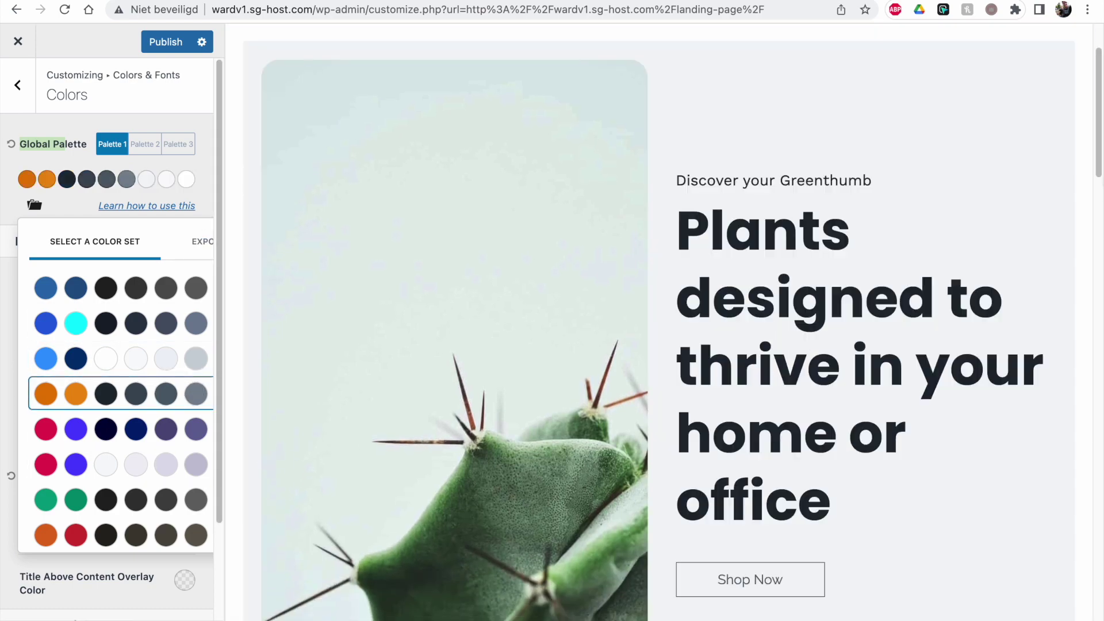
{"action": "left_click_drag", "start_coordinate": [1095, 106], "coordinate": [1040, 389]}
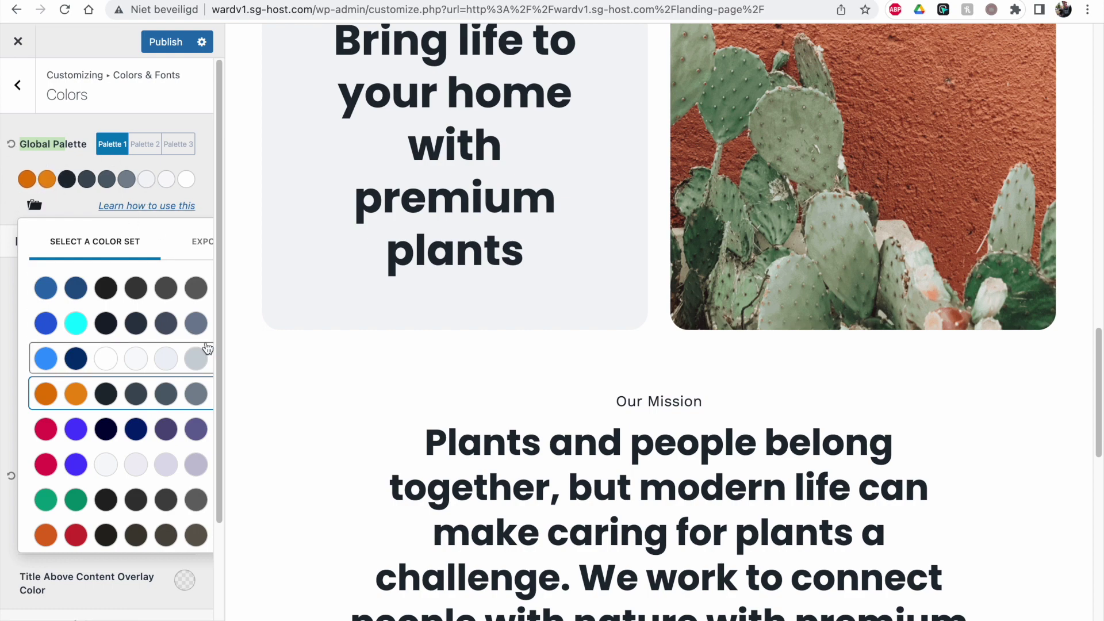
Step: Try the green set and the dark pink-and-violet set on Palette 1, reviewing the page up to its header
{"action": "left_click", "coordinate": [101, 498]}
{"action": "left_click", "coordinate": [154, 461]}
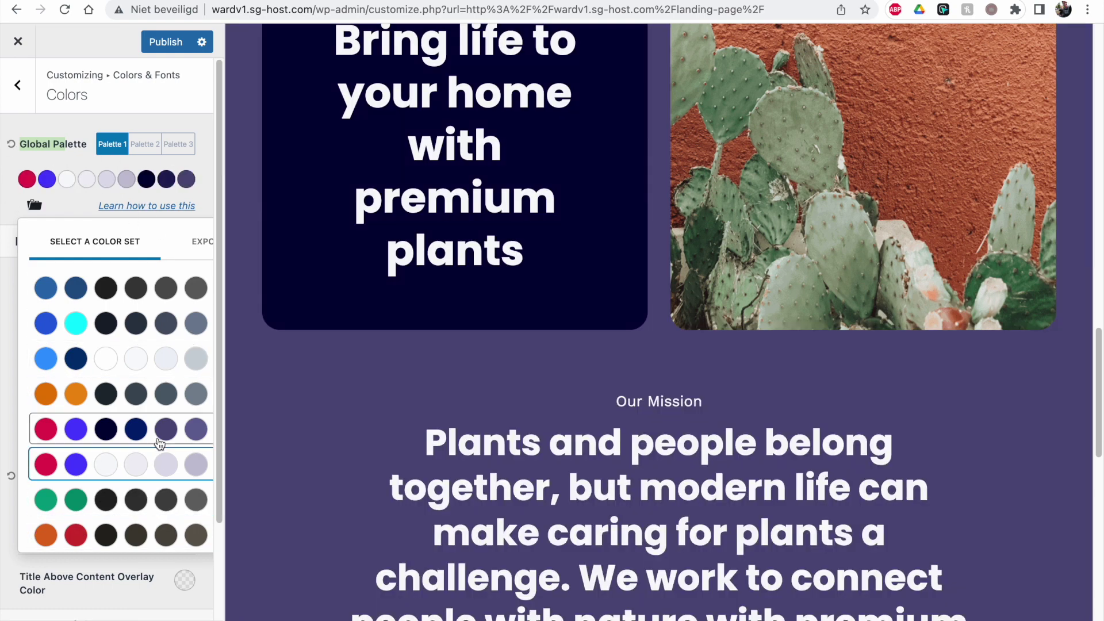
{"action": "left_click_drag", "start_coordinate": [1092, 384], "coordinate": [1018, 32]}
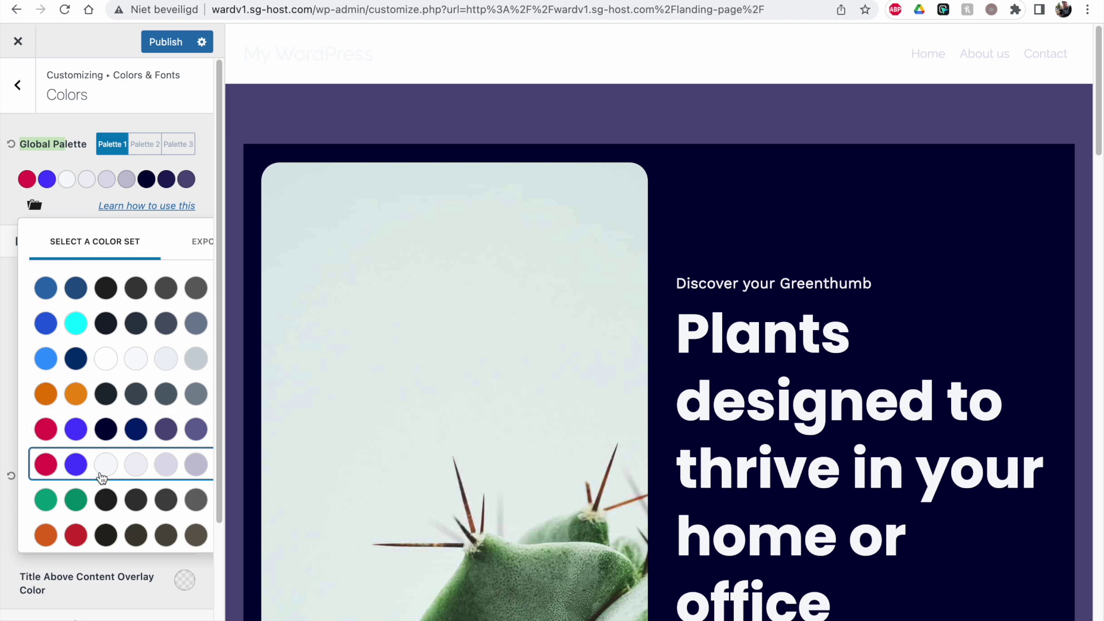
Step: Apply the last preset color set, with orange and red accents, to Palette 1 and publish the change
{"action": "left_click", "coordinate": [196, 500]}
{"action": "left_click", "coordinate": [194, 536]}
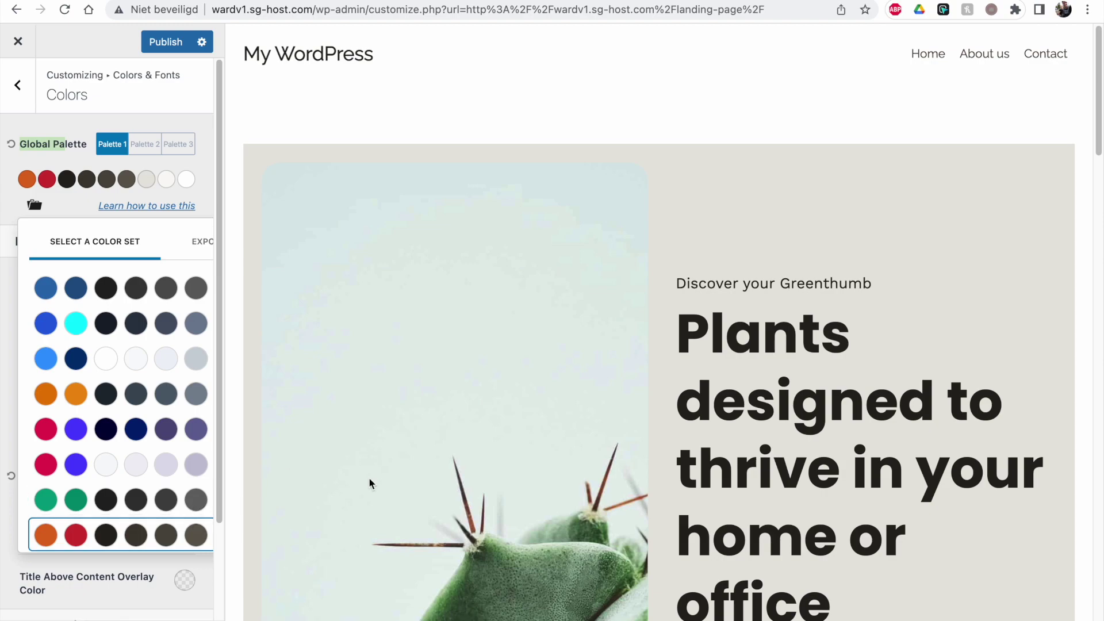
{"action": "left_click_drag", "start_coordinate": [1100, 313], "coordinate": [1098, 397]}
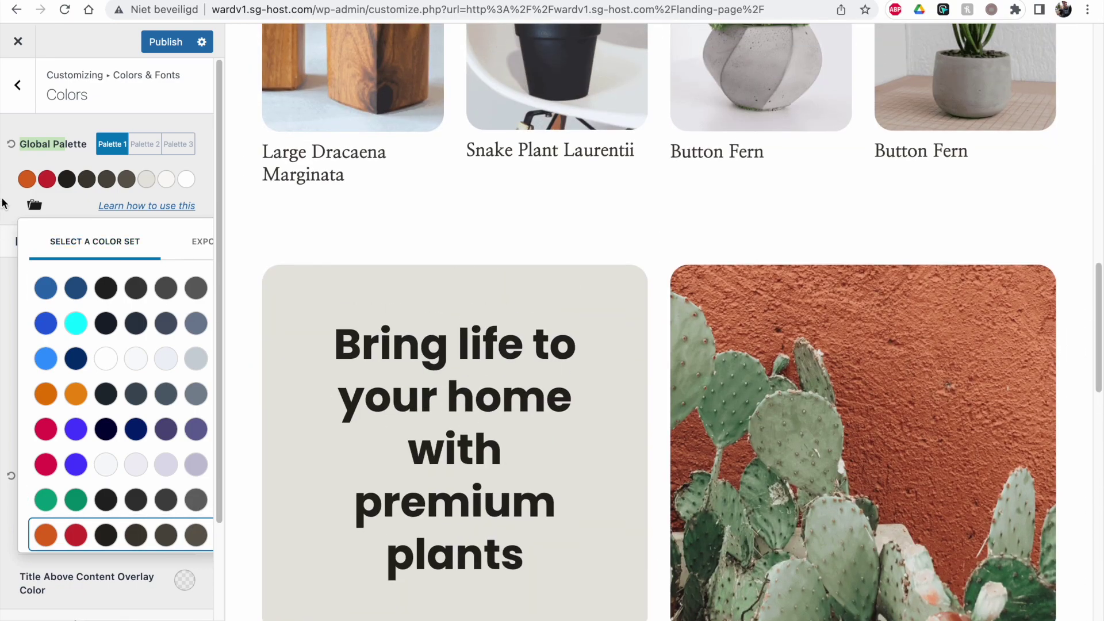
{"action": "left_click", "coordinate": [107, 194]}
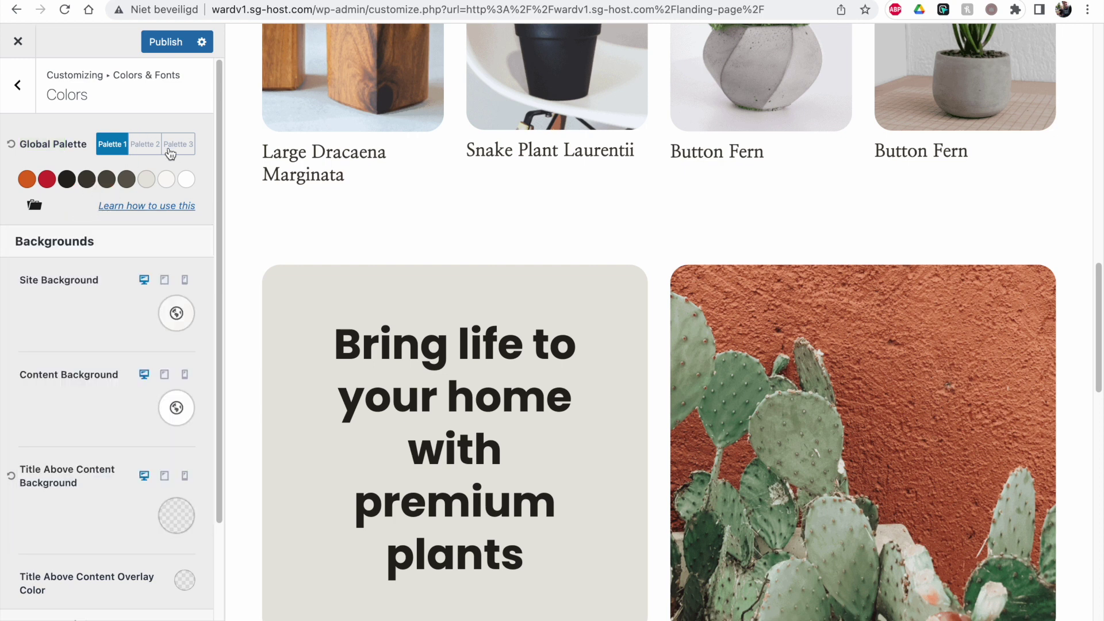
{"action": "left_click", "coordinate": [165, 41]}
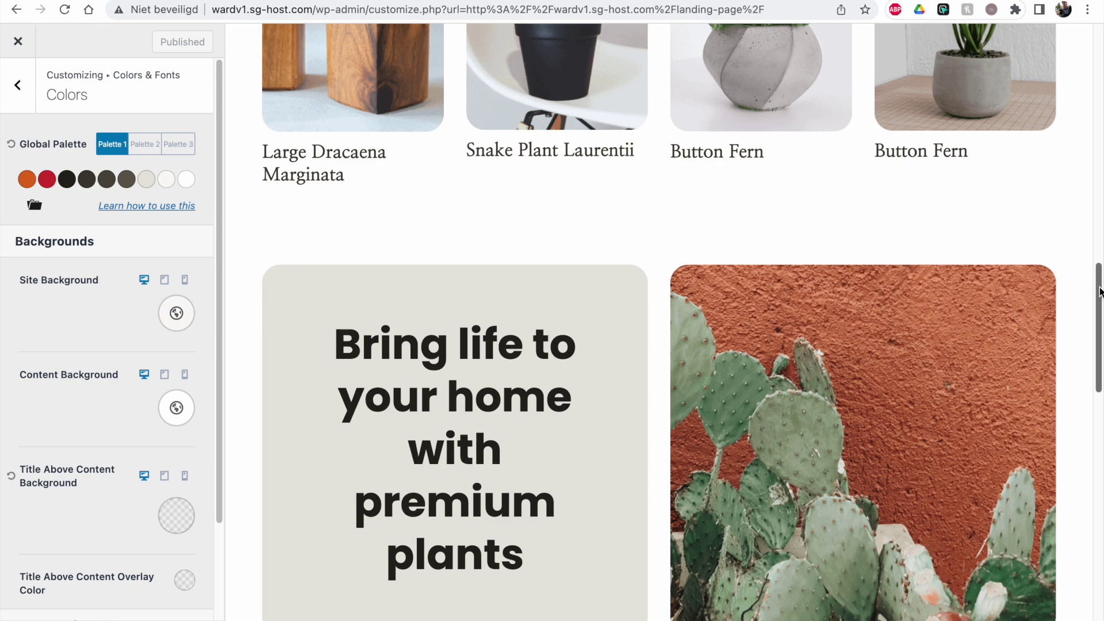
Step: Compare Palette 1, Palette 2 and Palette 3 on the landing page hero section, finishing on Palette 2
{"action": "scroll", "coordinate": [903, 355], "scroll_direction": "up", "scroll_amount": 15}
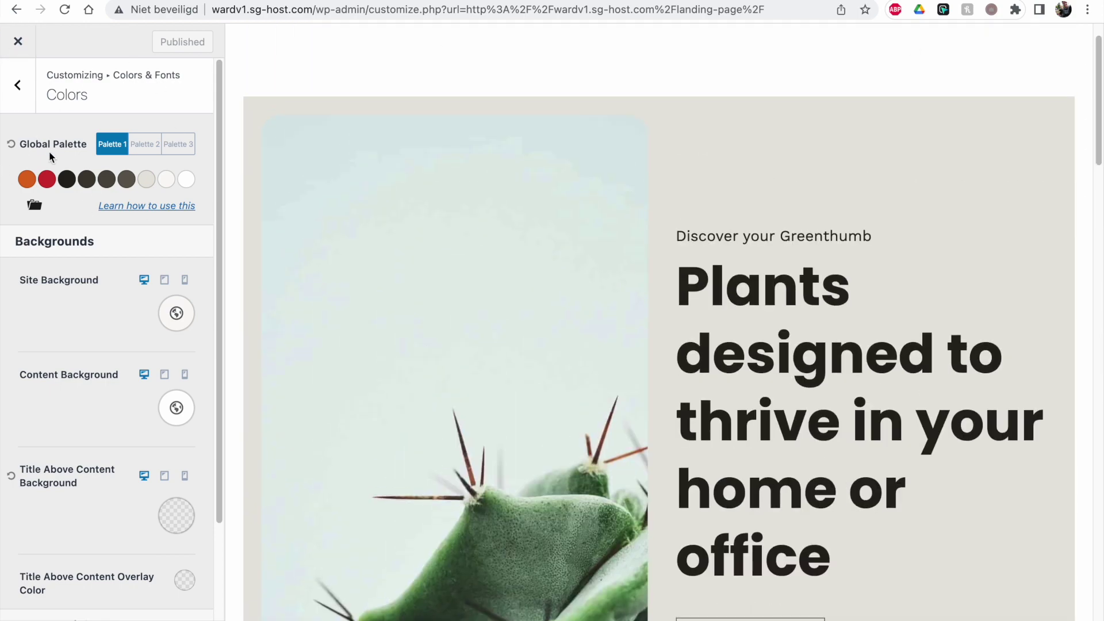
{"action": "left_click", "coordinate": [148, 153]}
{"action": "left_click", "coordinate": [179, 151]}
{"action": "left_click", "coordinate": [144, 151]}
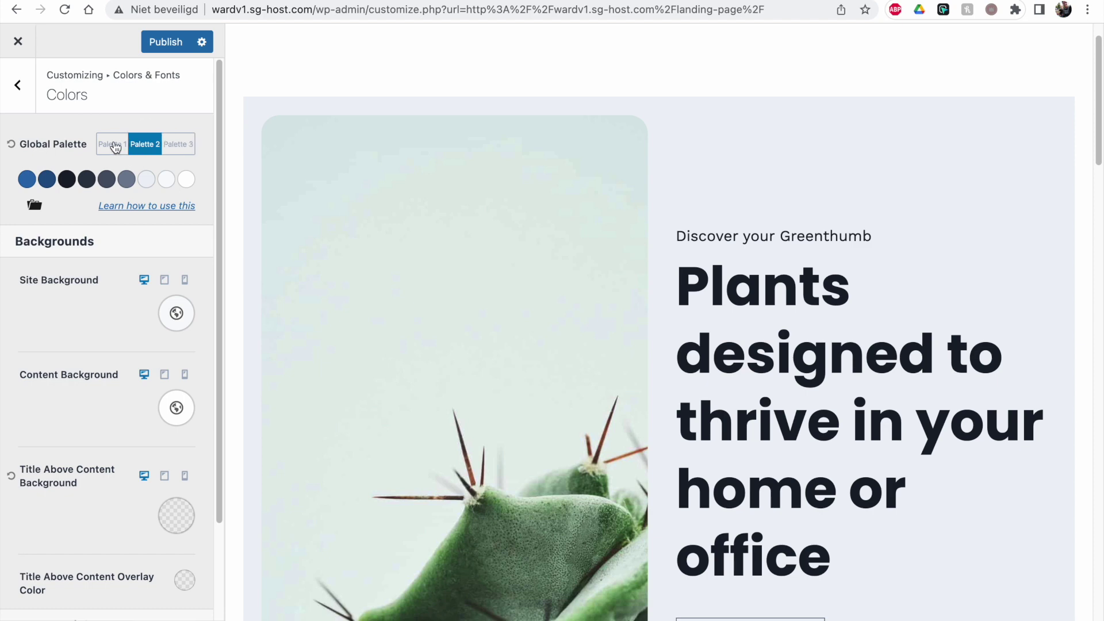
{"action": "left_click", "coordinate": [118, 147]}
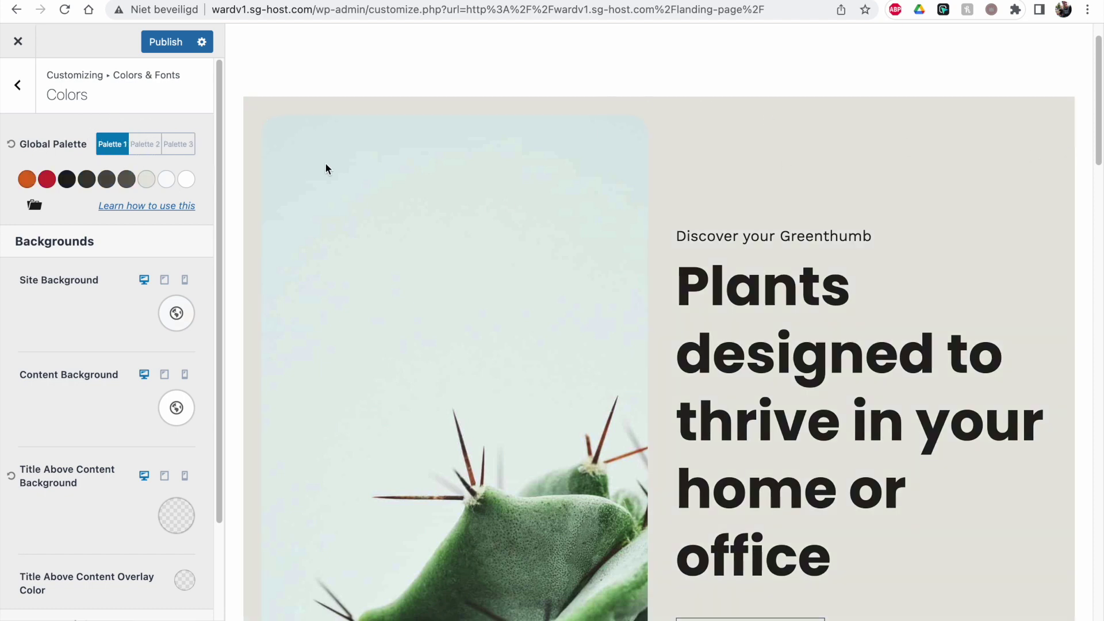
{"action": "left_click", "coordinate": [144, 148]}
{"action": "left_click", "coordinate": [190, 149]}
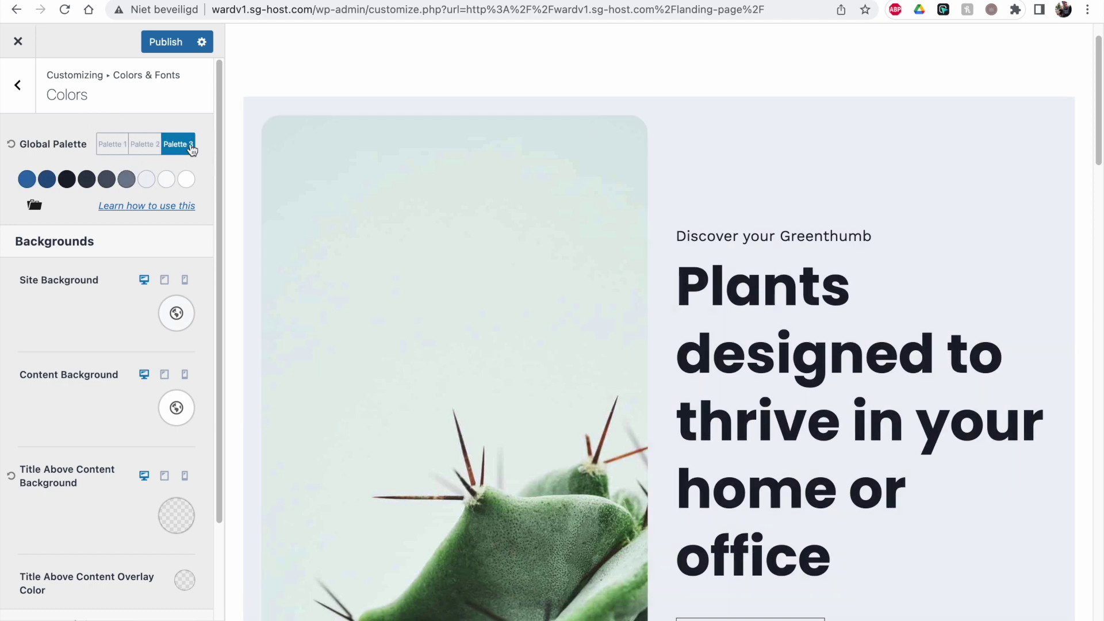
{"action": "left_click", "coordinate": [122, 148]}
{"action": "left_click", "coordinate": [144, 151]}
{"action": "left_click", "coordinate": [178, 146]}
{"action": "left_click", "coordinate": [99, 146]}
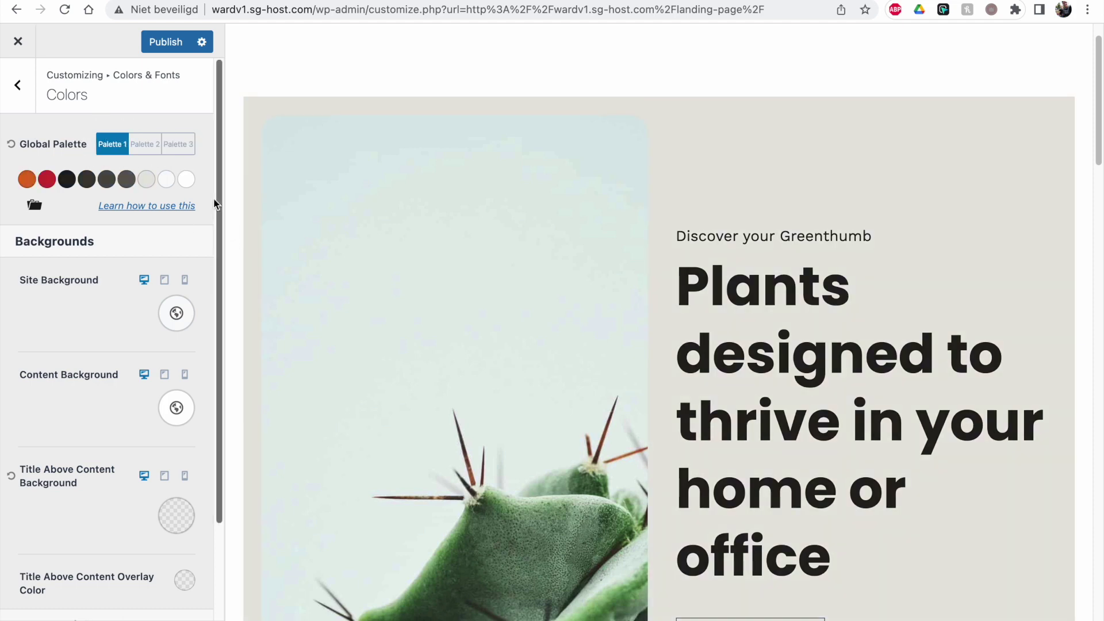
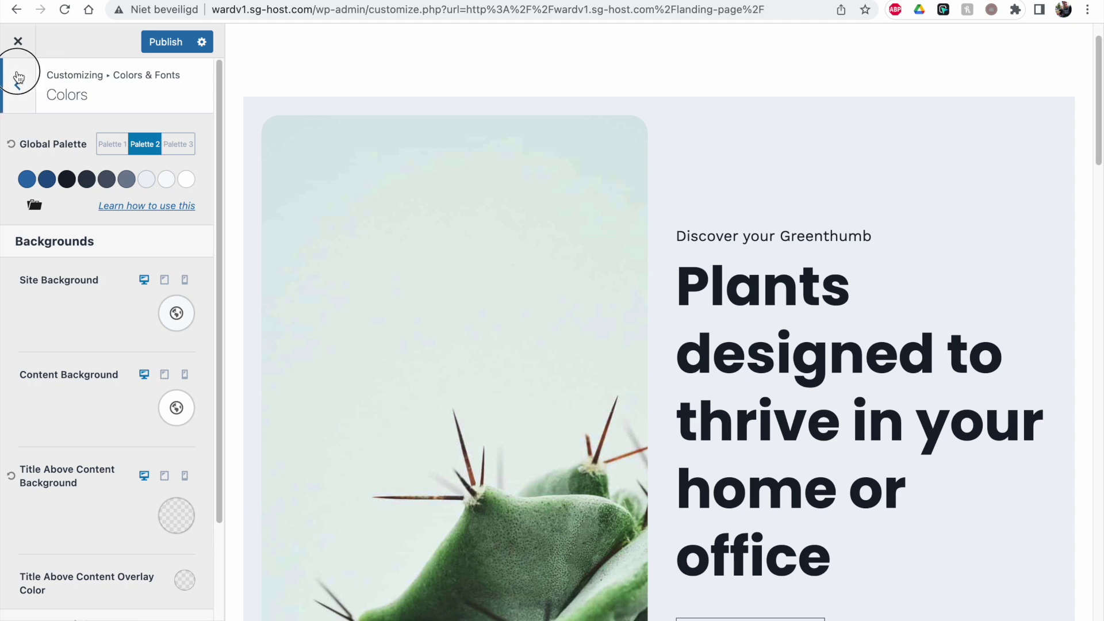
Step: In the Buttons settings of Colors & Fonts, set the normal button text color to the near-black palette color
{"action": "left_click", "coordinate": [69, 182]}
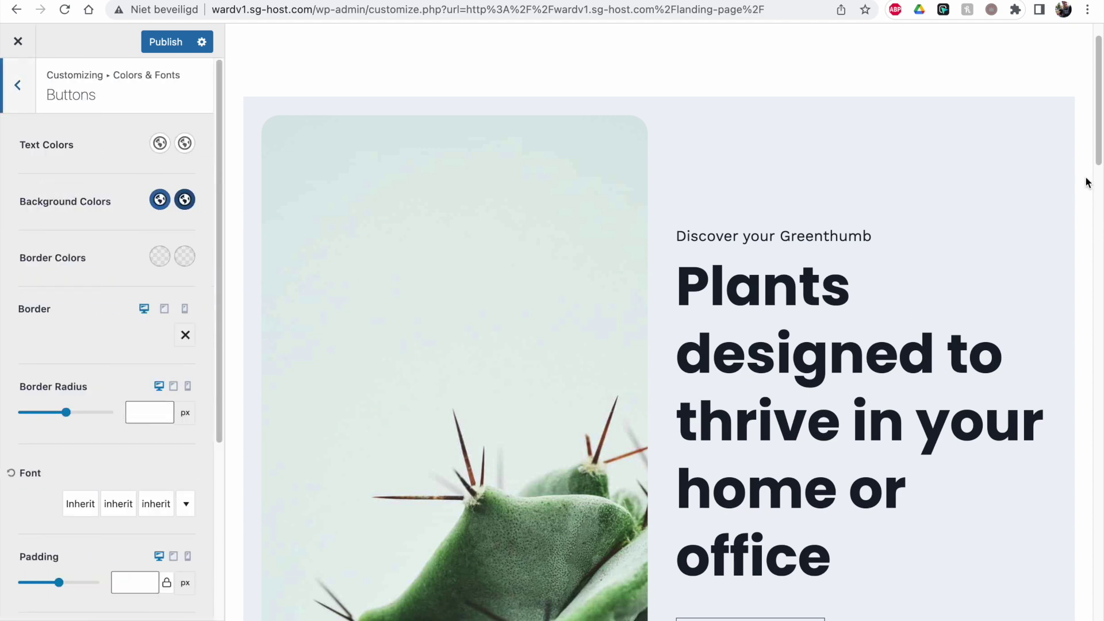
{"action": "left_click_drag", "start_coordinate": [1093, 135], "coordinate": [1095, 243]}
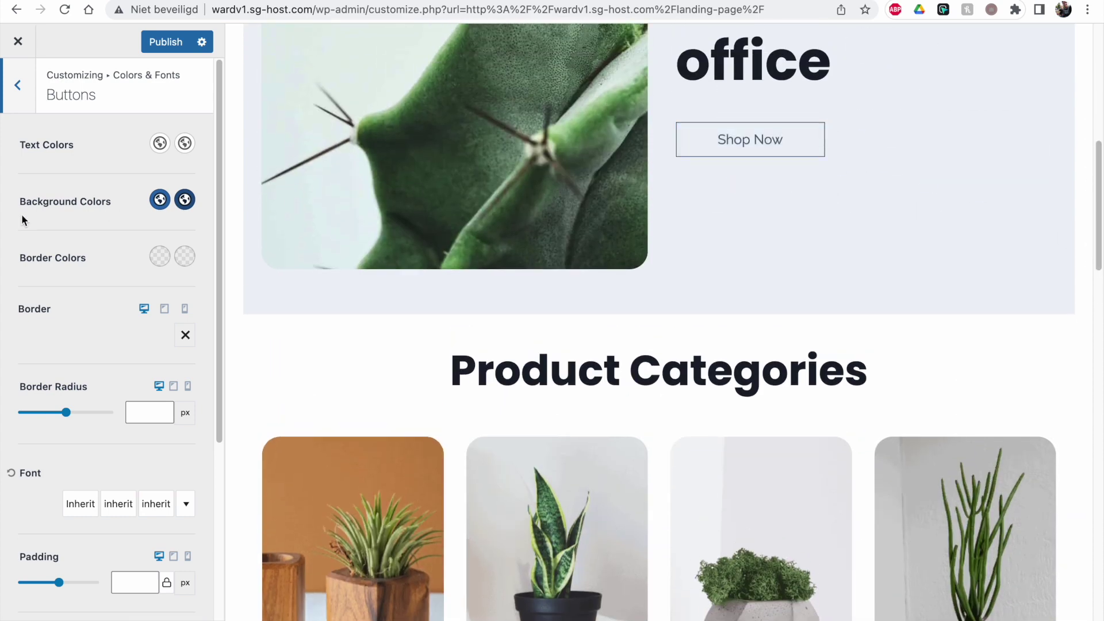
{"action": "left_click_drag", "start_coordinate": [18, 211], "coordinate": [110, 204]}
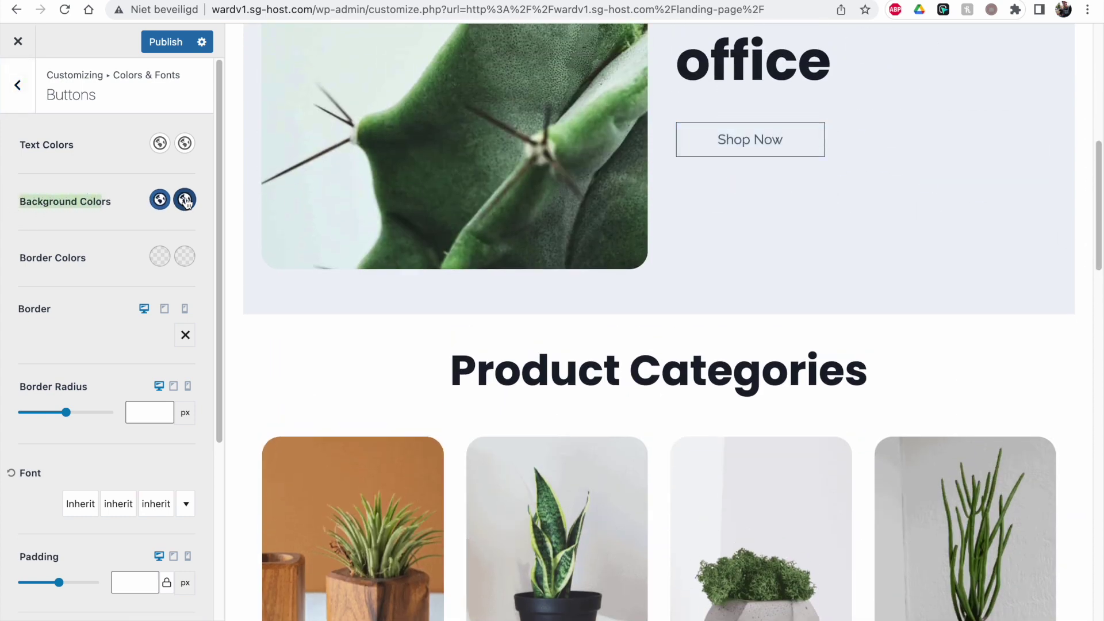
{"action": "left_click", "coordinate": [39, 164]}
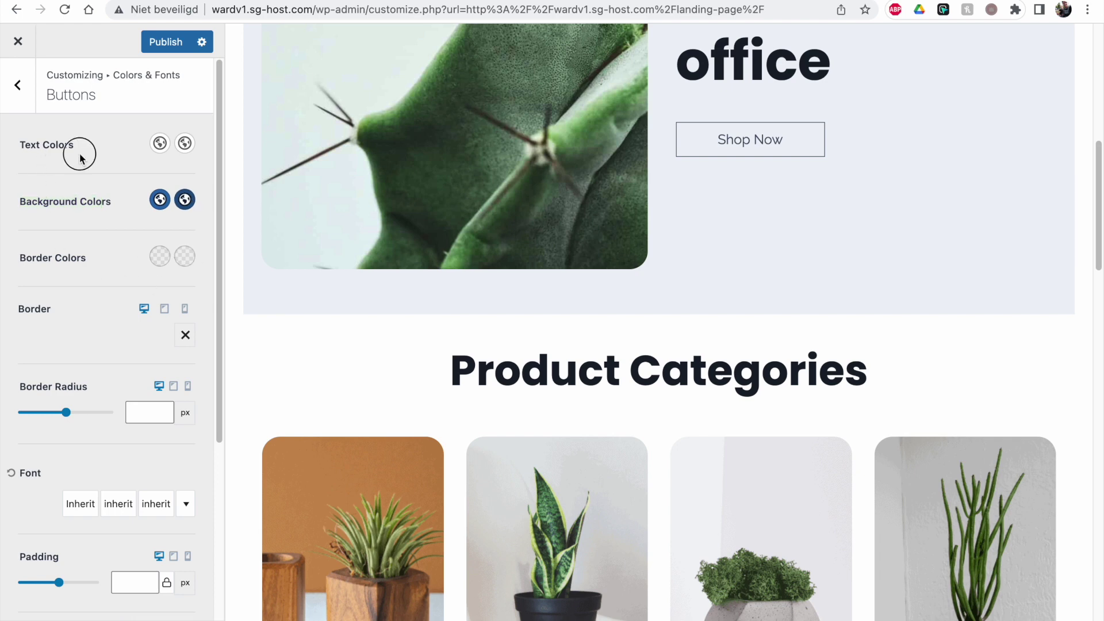
{"action": "left_click", "coordinate": [160, 143]}
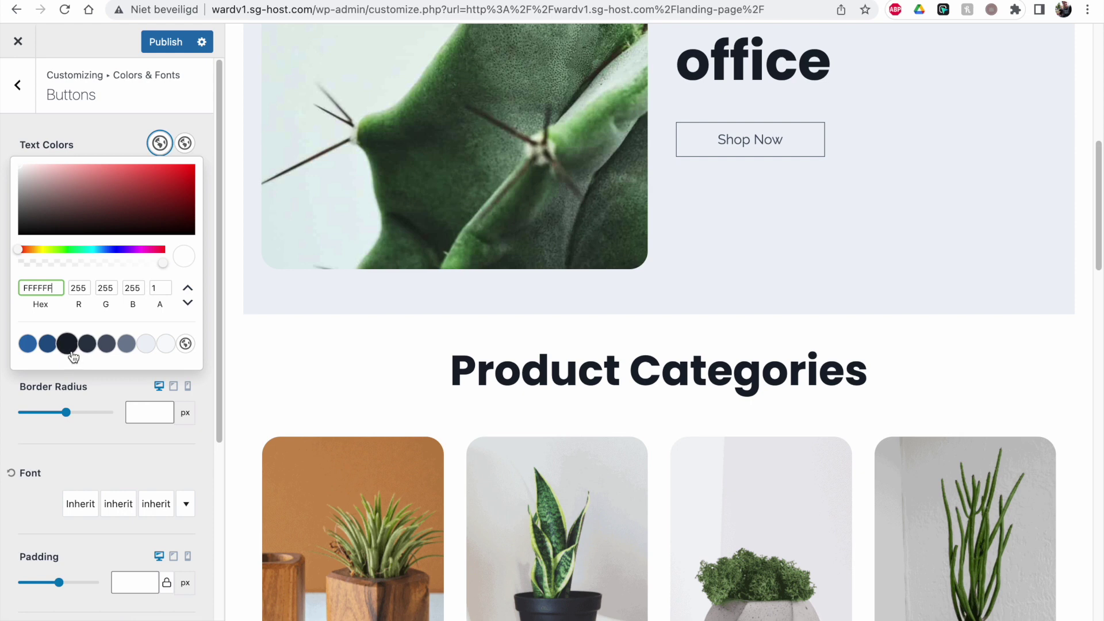
{"action": "left_click", "coordinate": [68, 347]}
{"action": "left_click", "coordinate": [115, 130]}
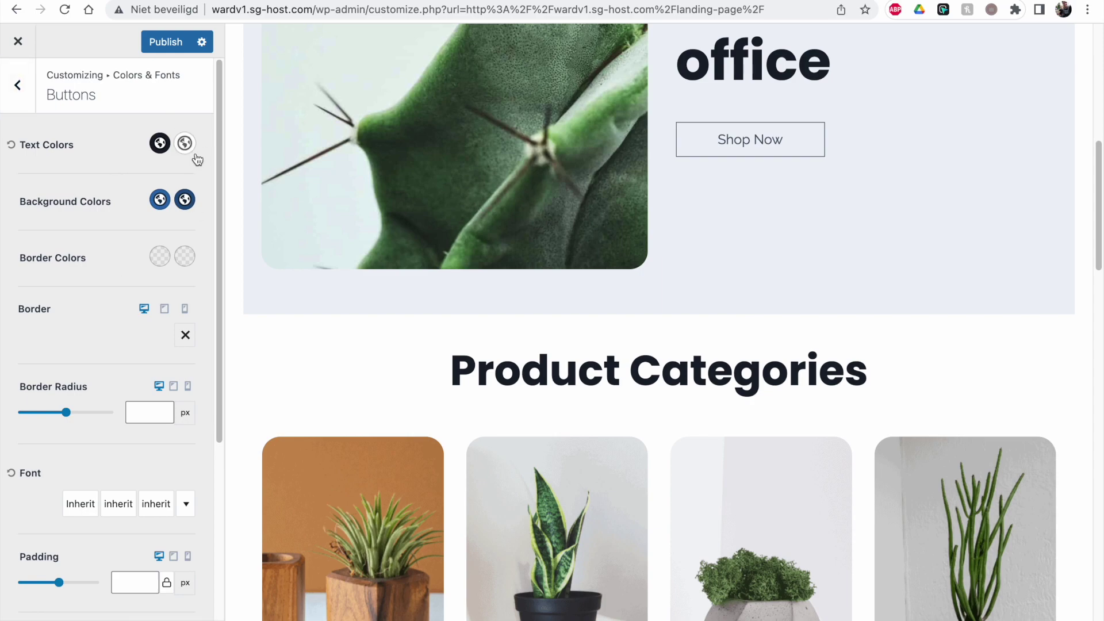
Step: Check the About Us button in the preview and set the button hover background to the light palette color F7FAFC
{"action": "scroll", "coordinate": [1096, 248], "scroll_direction": "down", "scroll_amount": 4}
{"action": "left_click_drag", "start_coordinate": [1096, 248], "coordinate": [1024, 478]}
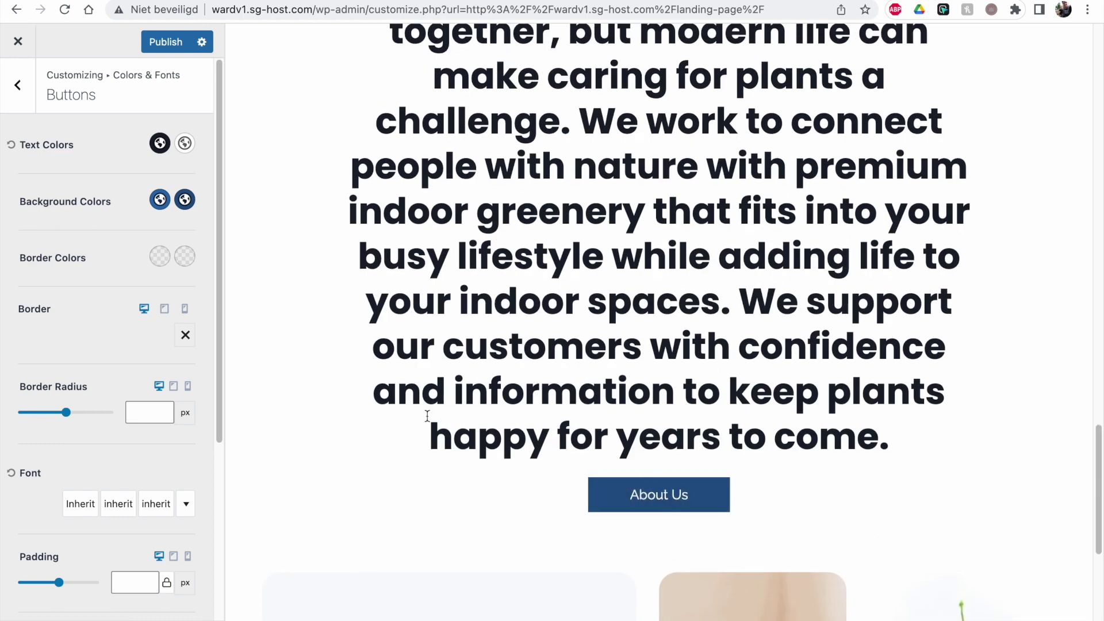
{"action": "left_click", "coordinate": [191, 199]}
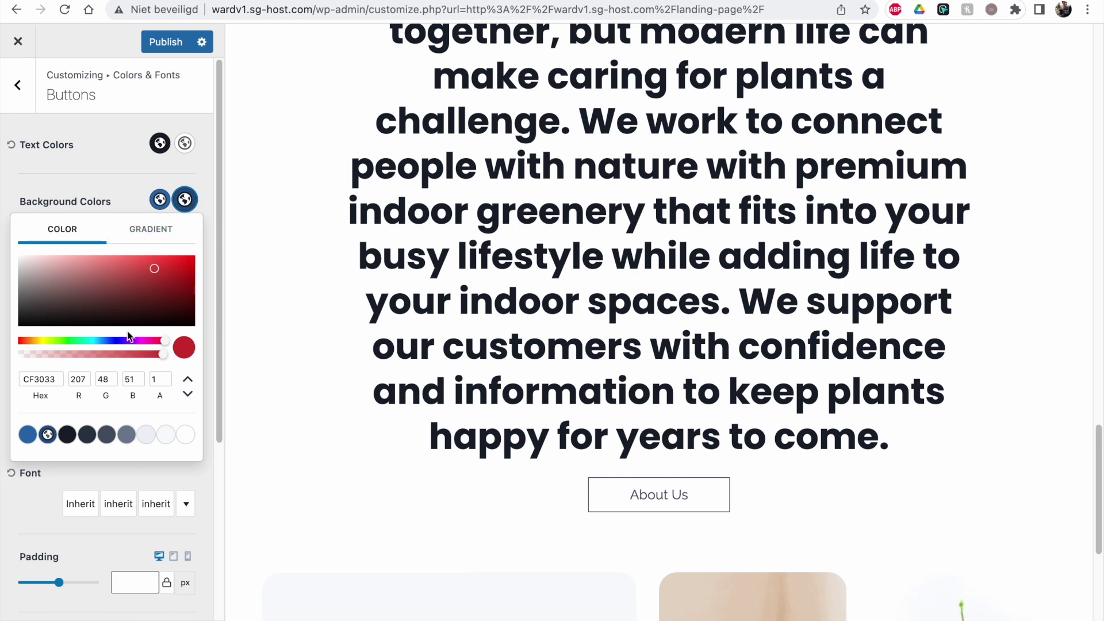
{"action": "left_click", "coordinate": [122, 200]}
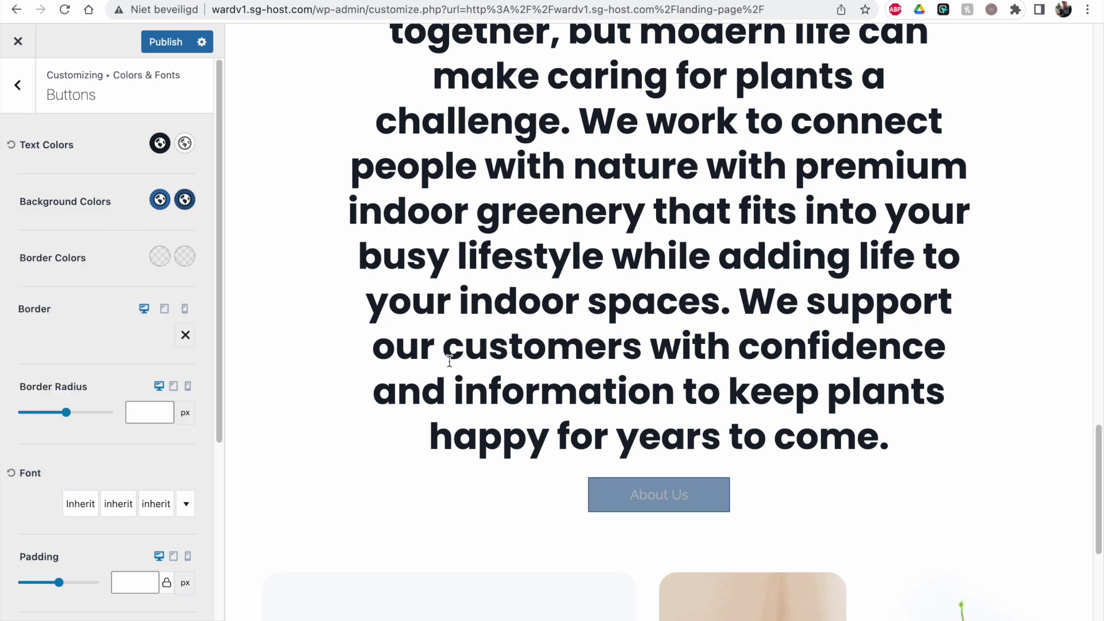
{"action": "left_click", "coordinate": [186, 199]}
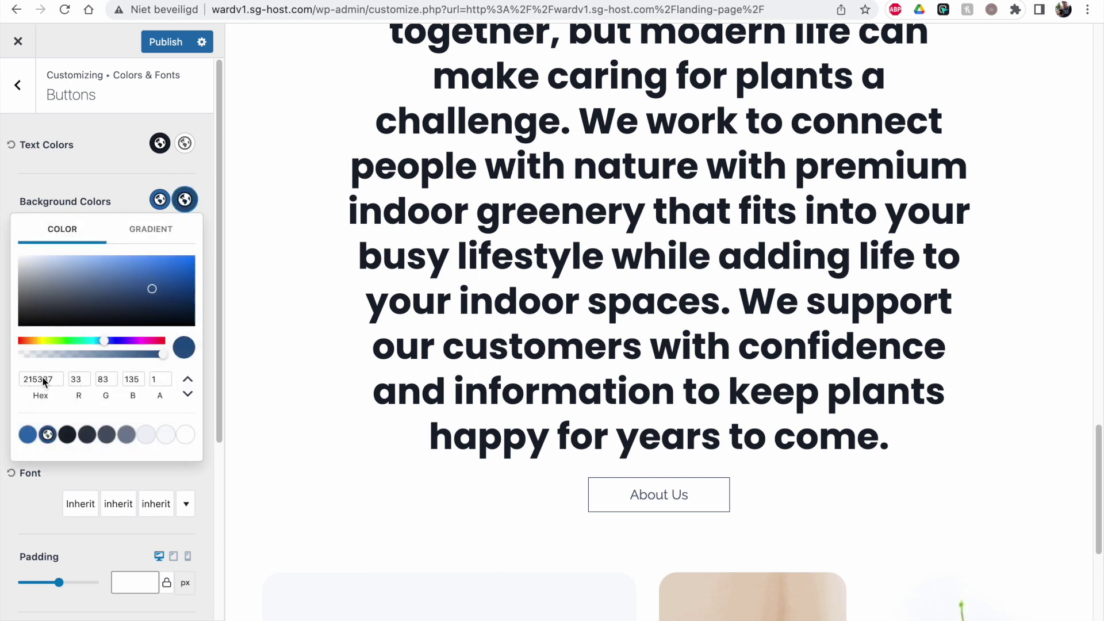
{"action": "left_click", "coordinate": [171, 440]}
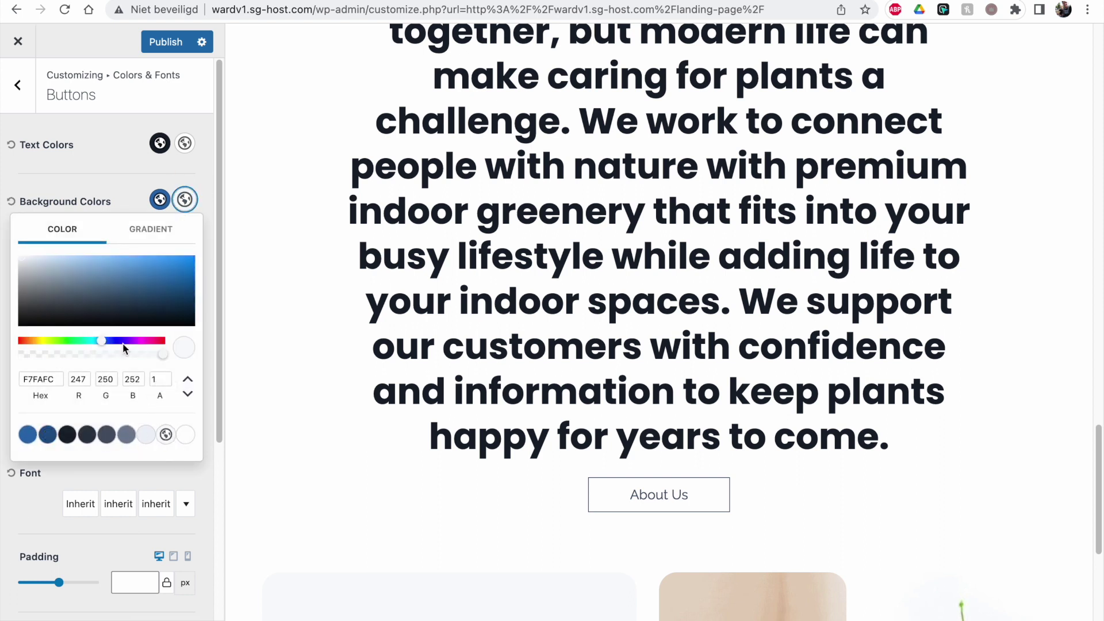
{"action": "left_click", "coordinate": [110, 202]}
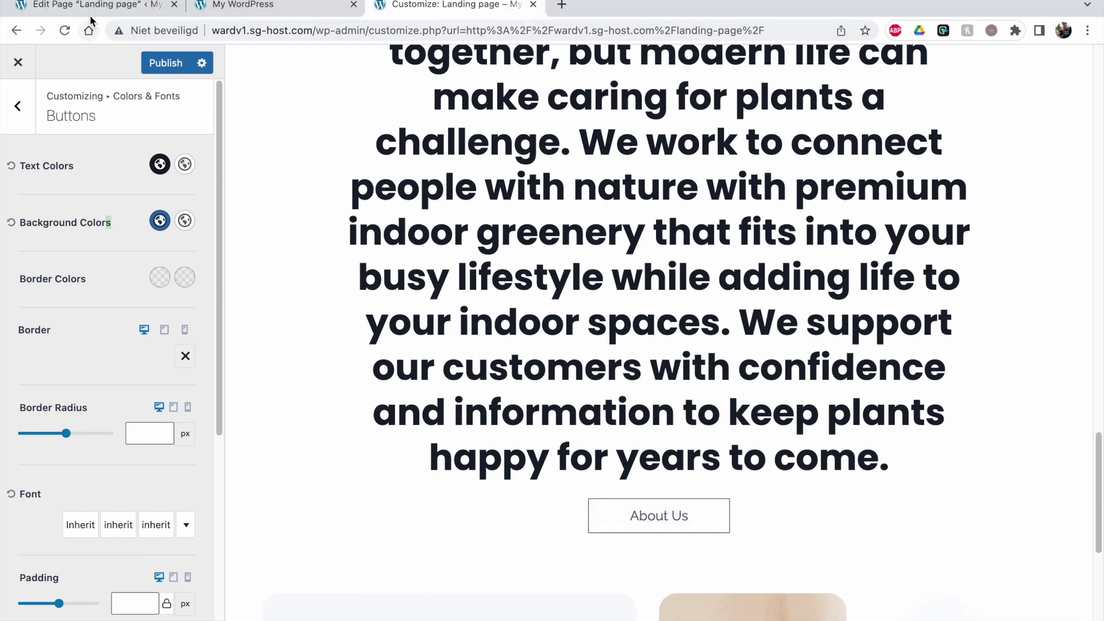
Step: Switch to the Landing page editor and look through the Shop Now button's Button 1 Settings, including inherit styles, size and colors
{"action": "left_click", "coordinate": [87, 8]}
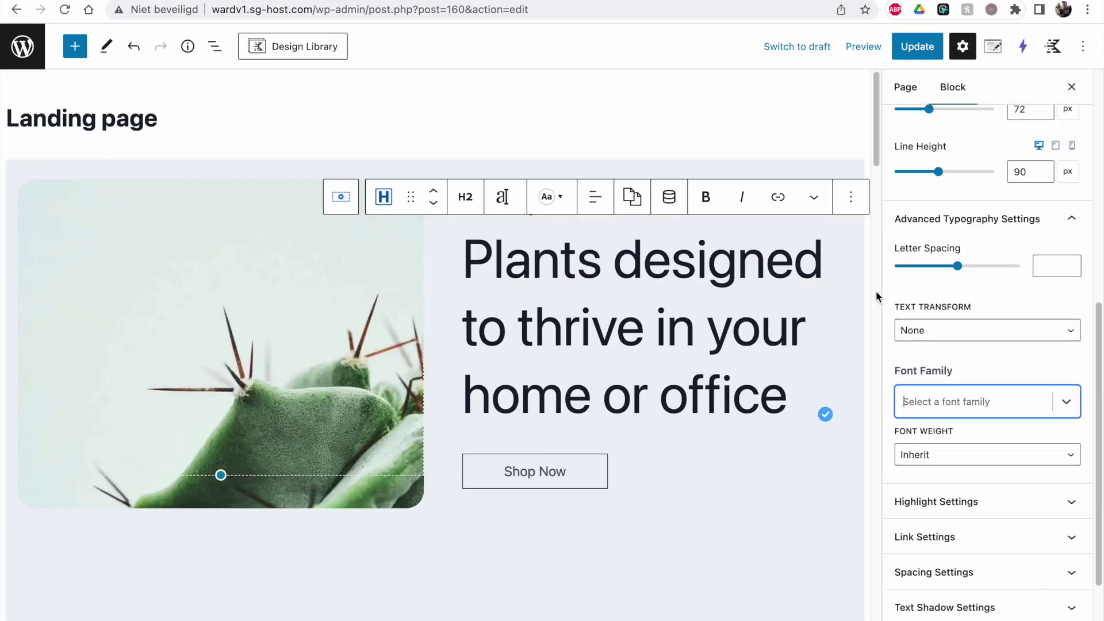
{"action": "left_click", "coordinate": [604, 466]}
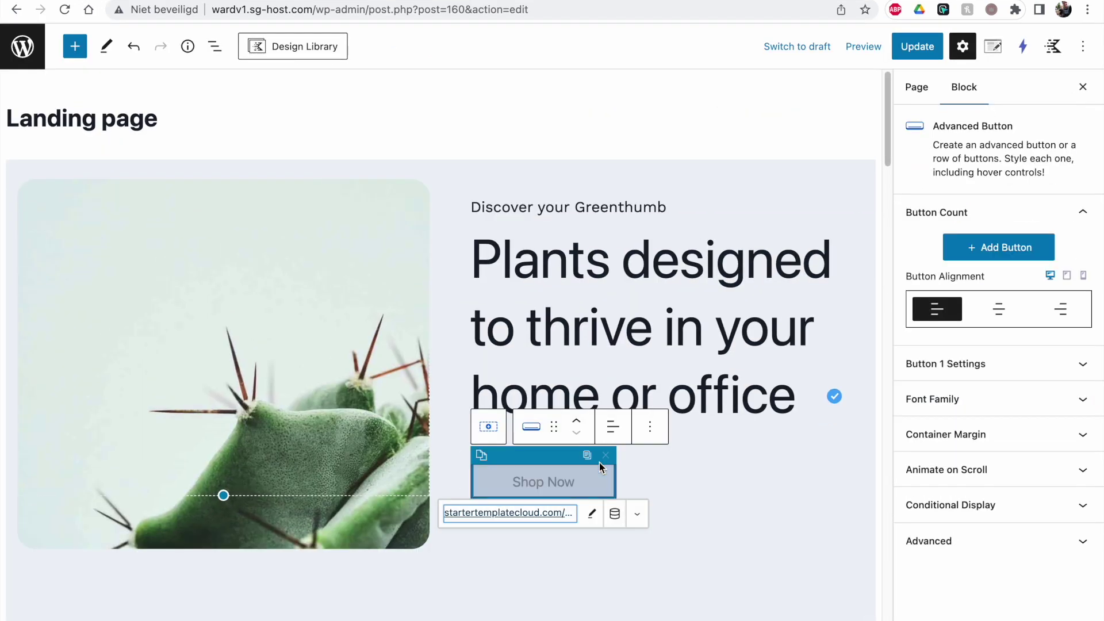
{"action": "left_click", "coordinate": [1010, 363]}
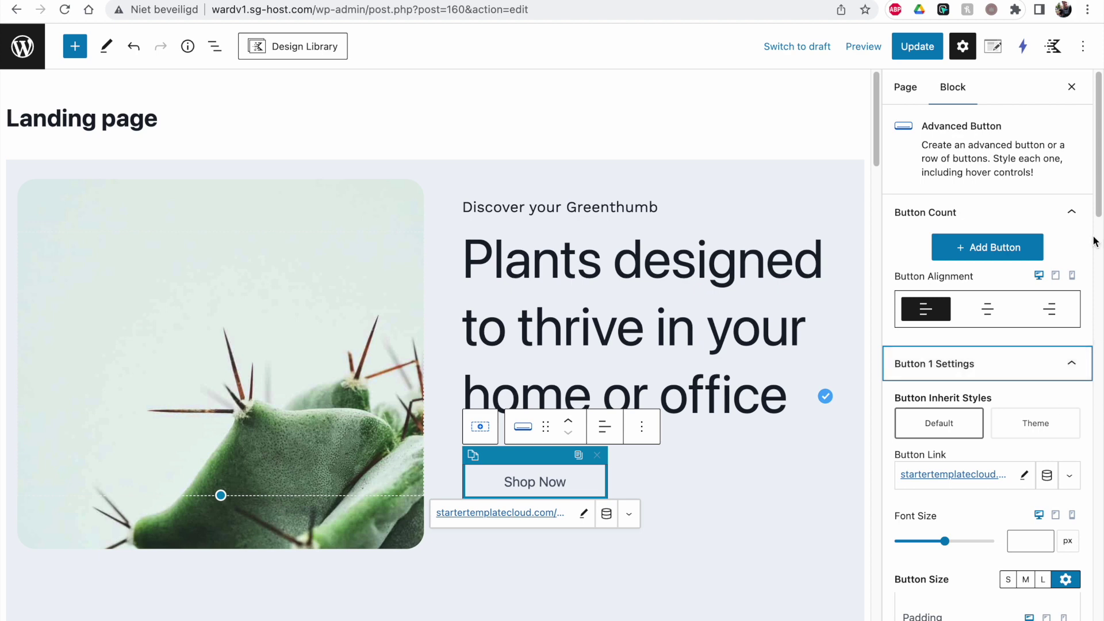
{"action": "scroll", "coordinate": [1091, 230], "scroll_direction": "down", "scroll_amount": 5}
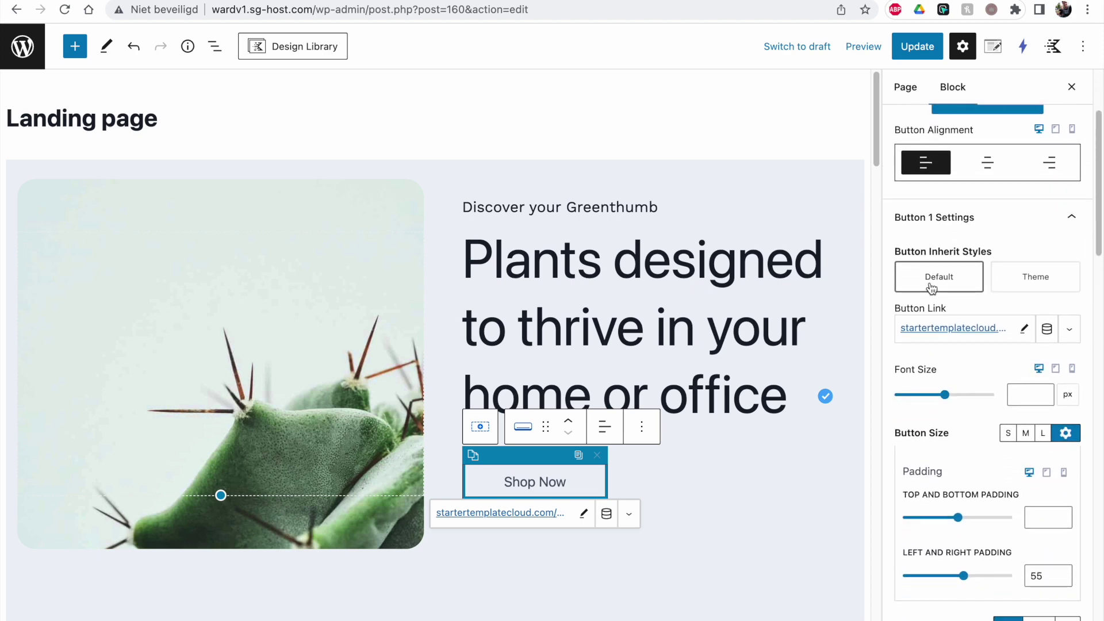
{"action": "left_click_drag", "start_coordinate": [1097, 227], "coordinate": [1095, 312]}
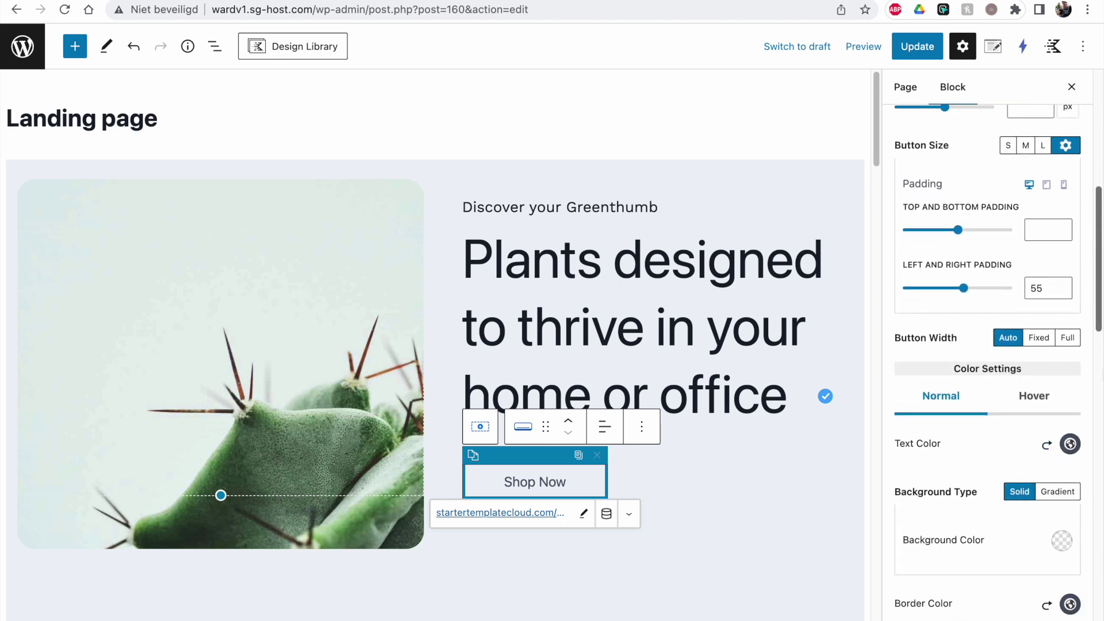
{"action": "scroll", "coordinate": [1053, 185], "scroll_direction": "up", "scroll_amount": 4}
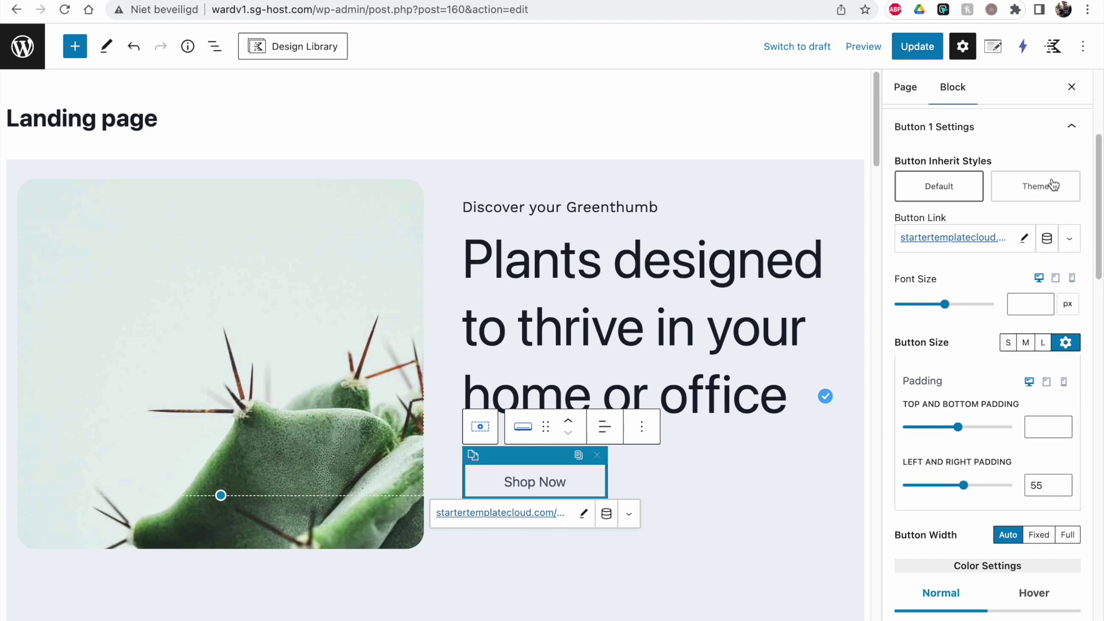
Step: Set the Shop Now button's inherit styles to Theme and update the Landing page
{"action": "left_click", "coordinate": [1053, 185]}
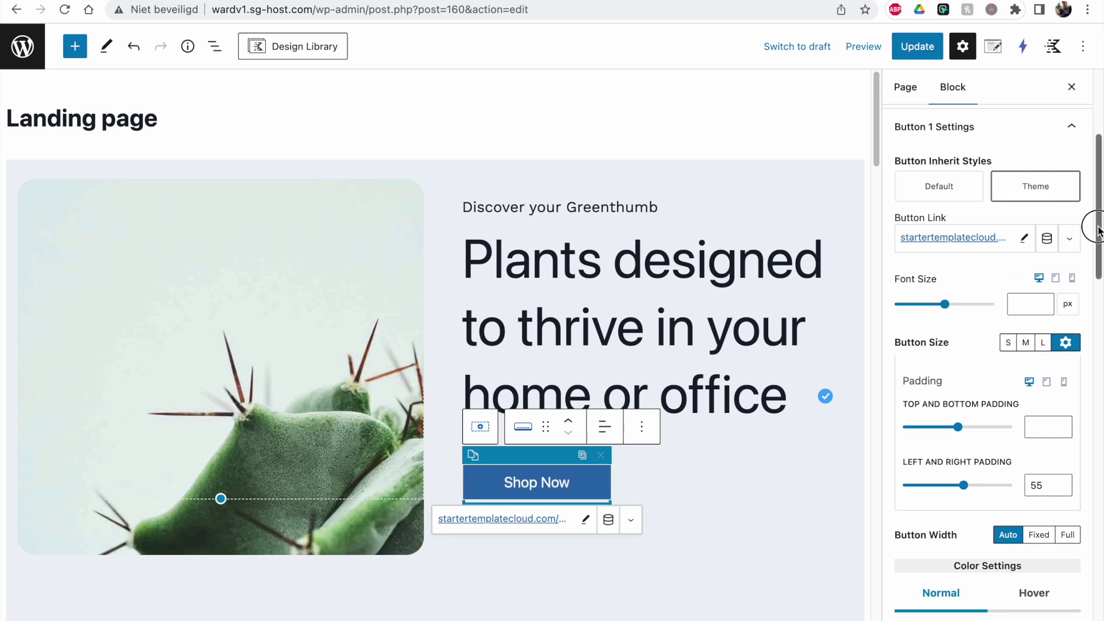
{"action": "left_click_drag", "start_coordinate": [1093, 223], "coordinate": [1093, 272]}
{"action": "left_click", "coordinate": [909, 49]}
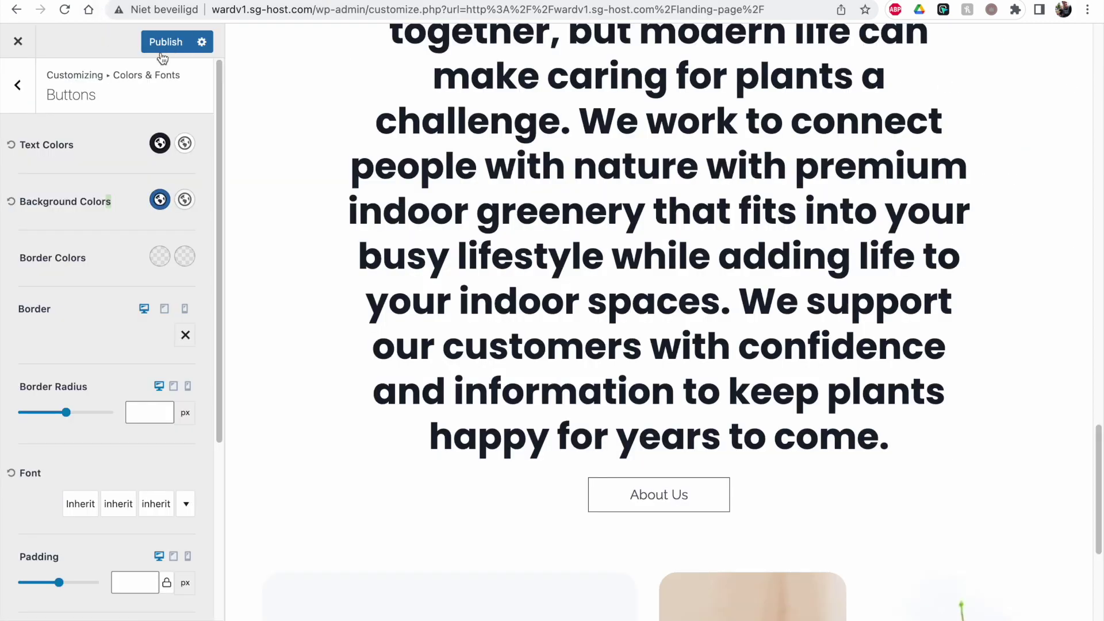
Step: Publish the button color changes in the Customizer, reload it and check the Shop Now button in the preview
{"action": "left_click", "coordinate": [161, 51]}
{"action": "left_click", "coordinate": [67, 15]}
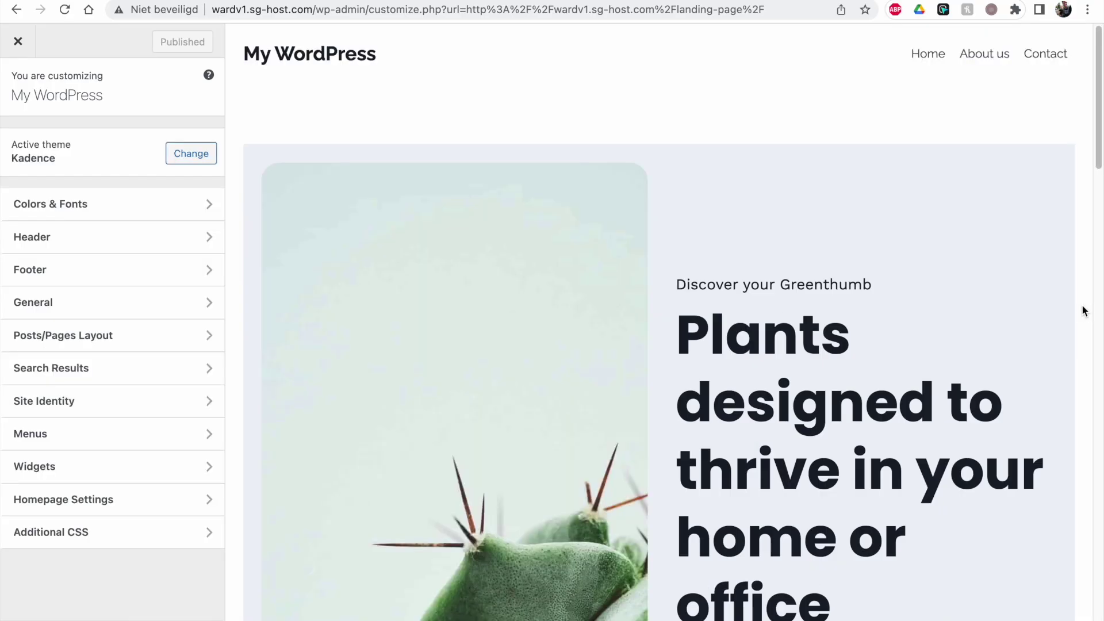
{"action": "left_click_drag", "start_coordinate": [1096, 144], "coordinate": [1096, 217]}
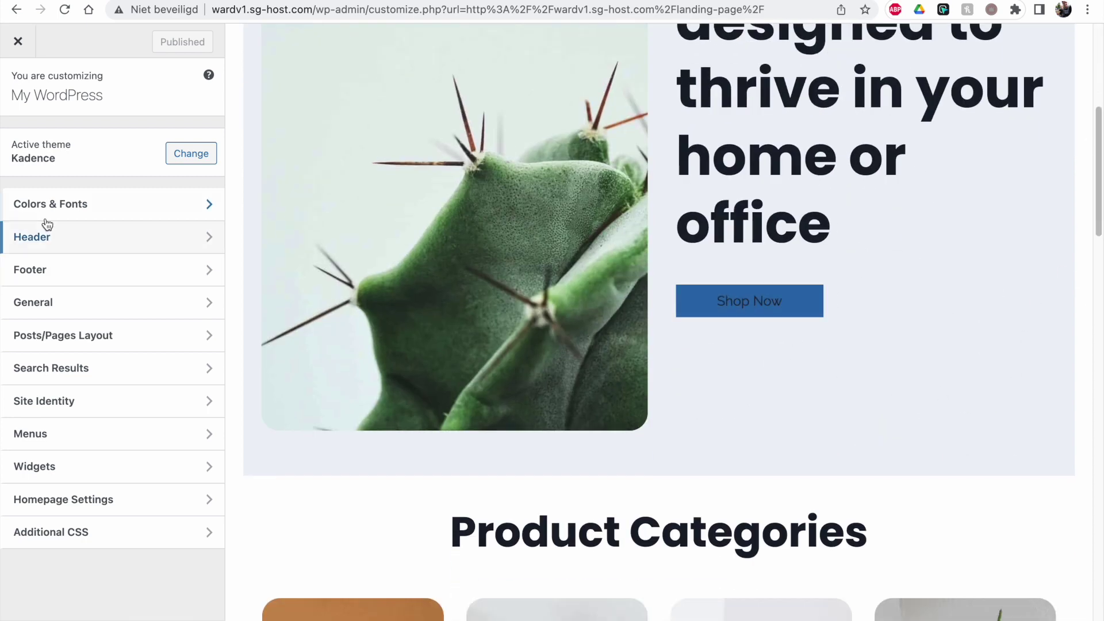
Step: In the Buttons settings of Colors & Fonts, set the normal button text color to the white palette color
{"action": "left_click", "coordinate": [77, 208]}
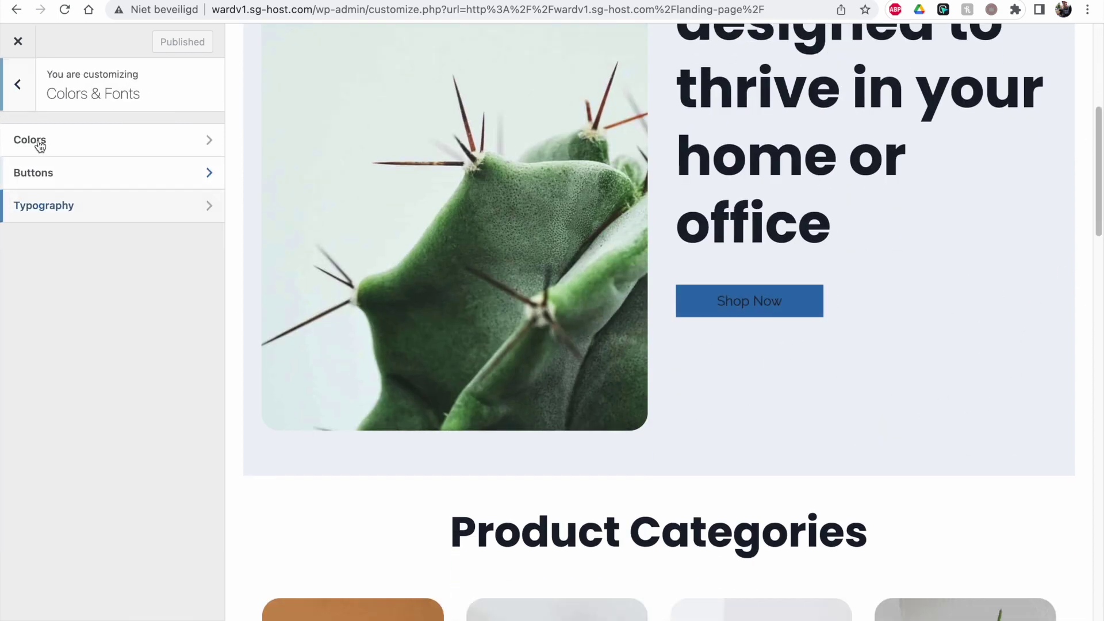
{"action": "left_click", "coordinate": [86, 170]}
{"action": "left_click", "coordinate": [160, 143]}
{"action": "left_click", "coordinate": [185, 344]}
{"action": "left_click", "coordinate": [115, 145]}
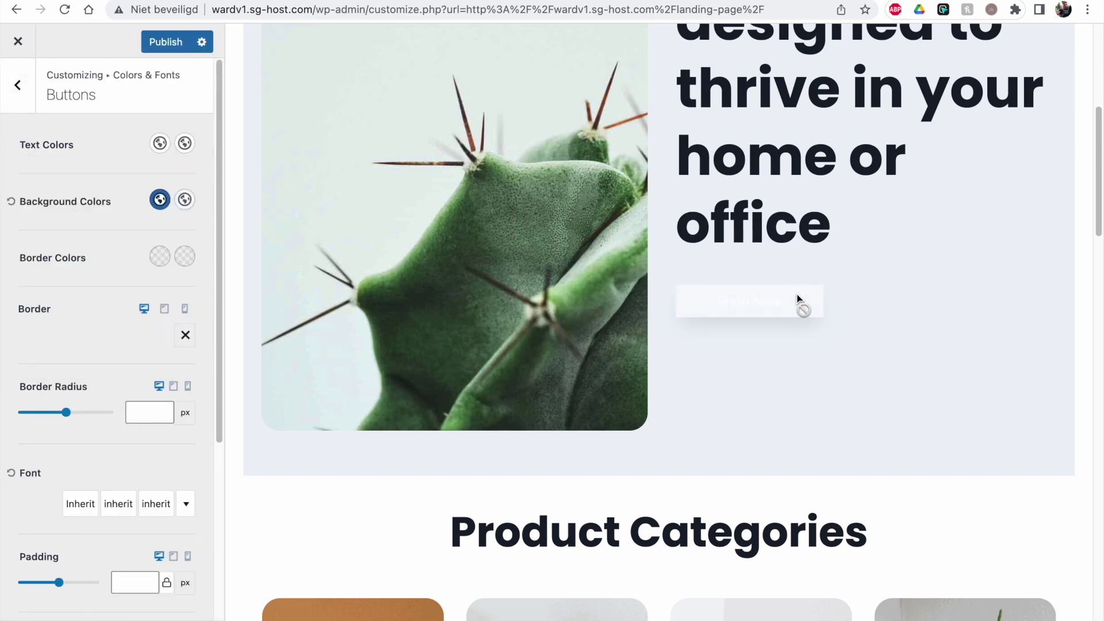
Step: Set the button hover background to the dark blue second palette color and check the Landing page editor
{"action": "left_click", "coordinate": [185, 199]}
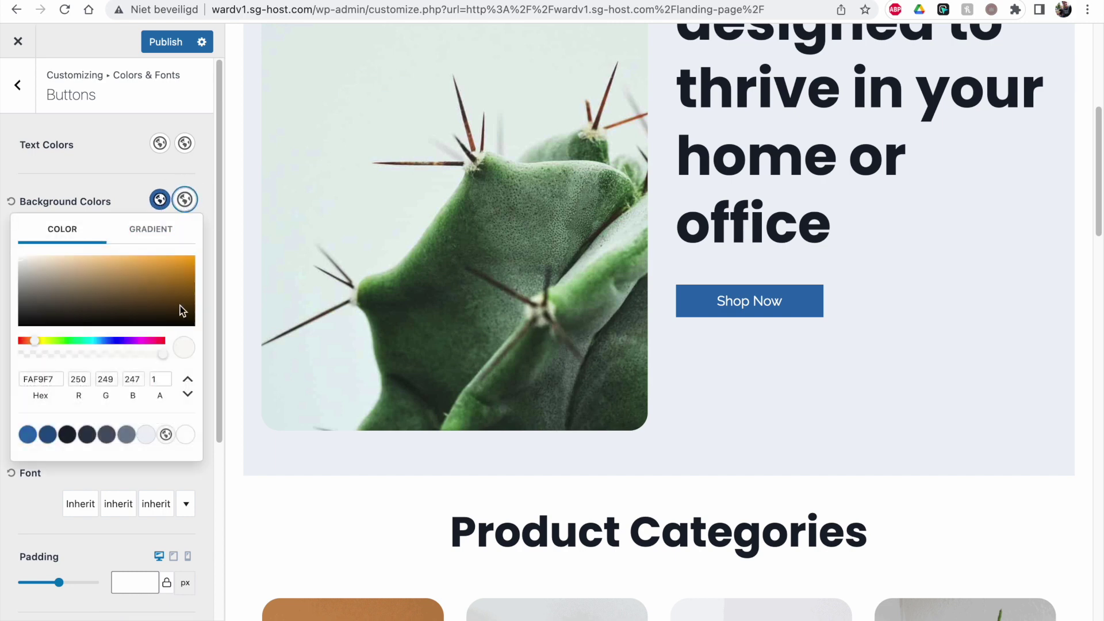
{"action": "left_click", "coordinate": [48, 434]}
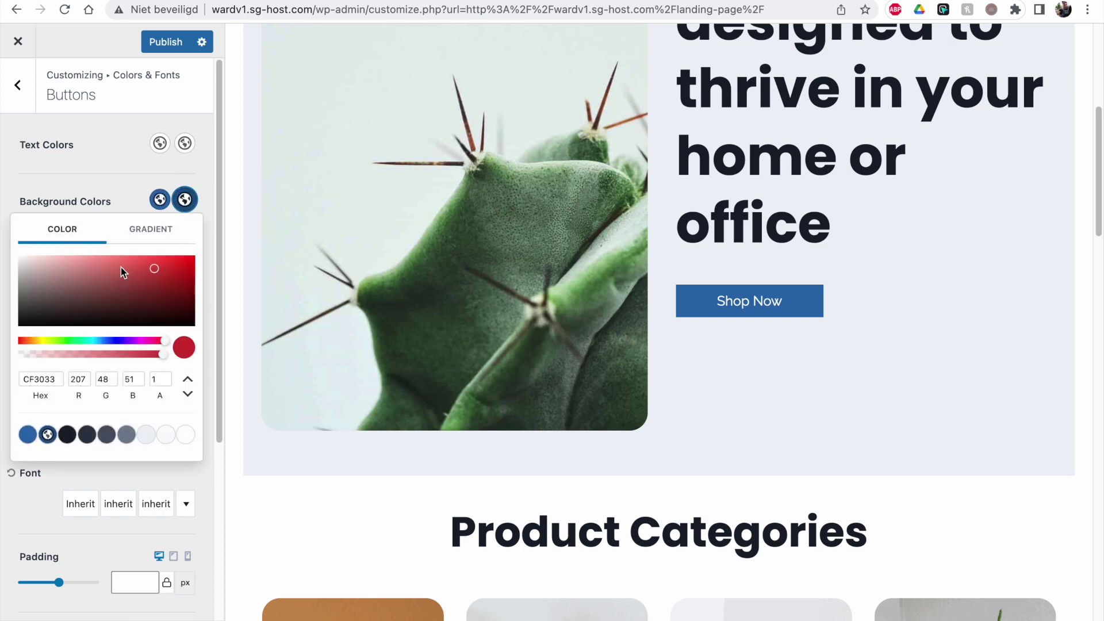
{"action": "left_click", "coordinate": [123, 204]}
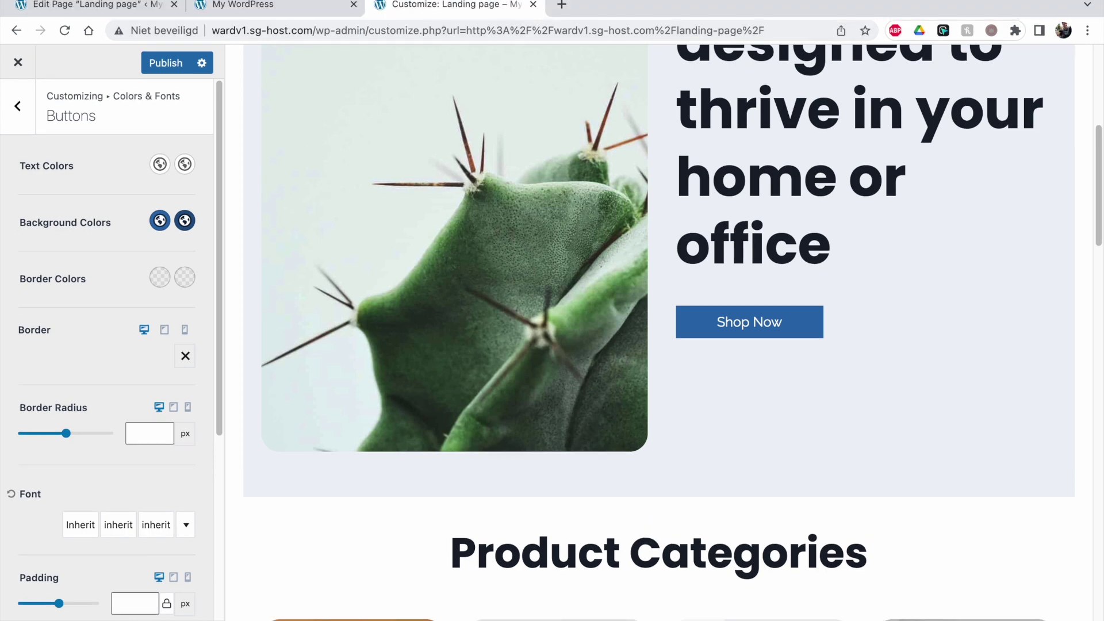
{"action": "left_click", "coordinate": [87, 5]}
{"action": "left_click_drag", "start_coordinate": [1100, 253], "coordinate": [1100, 184]}
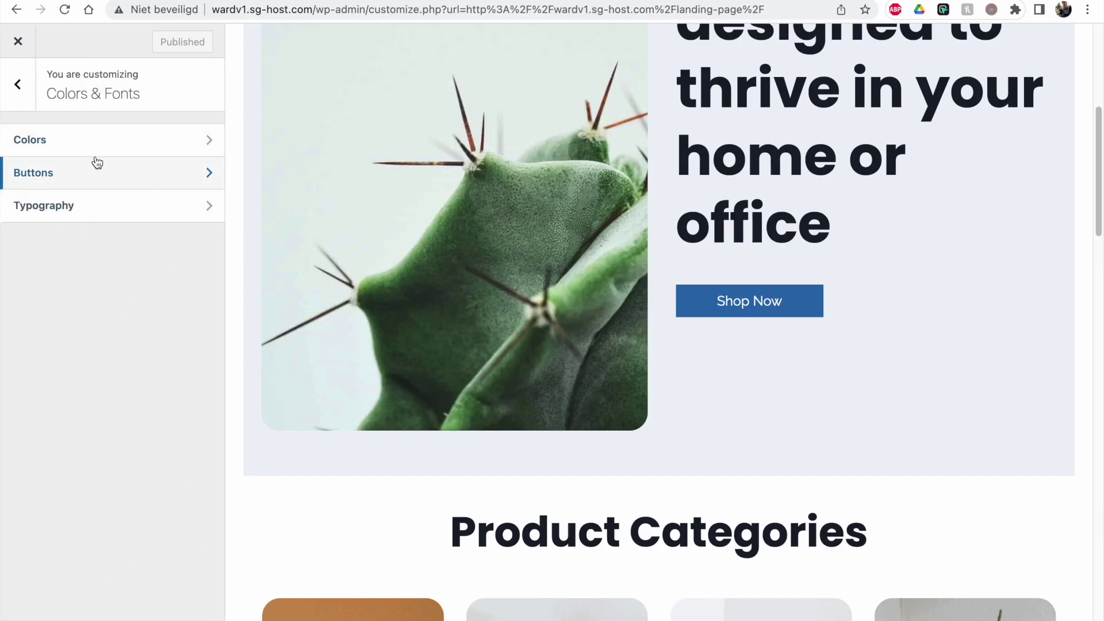
Step: Go to the Page Layout settings under Posts/Pages Layout and look over the page title options
{"action": "left_click", "coordinate": [31, 102]}
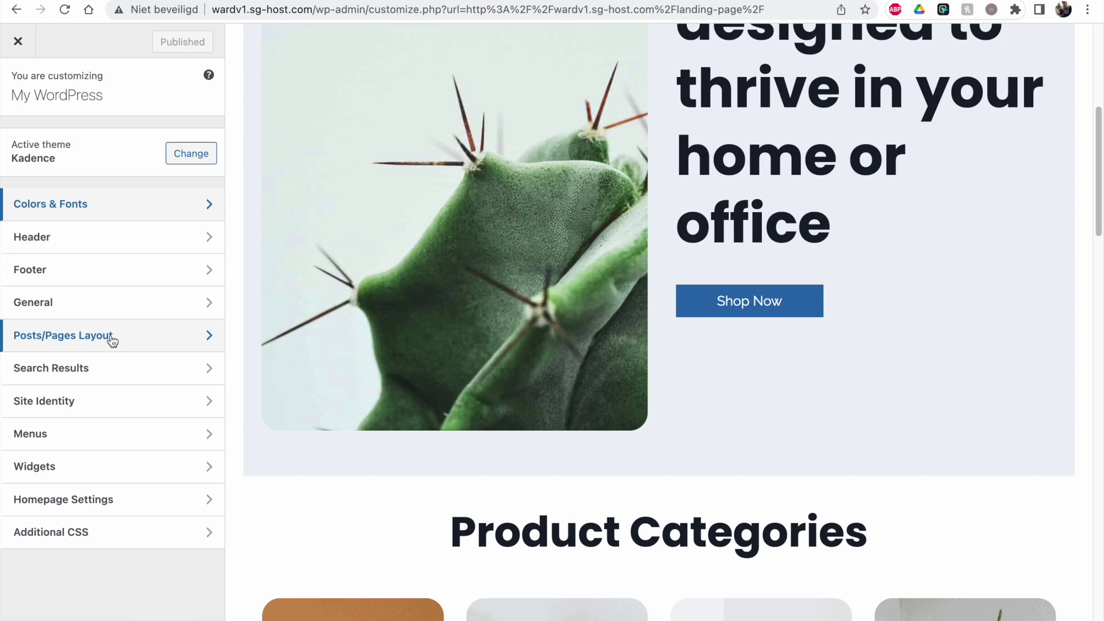
{"action": "left_click", "coordinate": [112, 339]}
{"action": "left_click", "coordinate": [89, 142]}
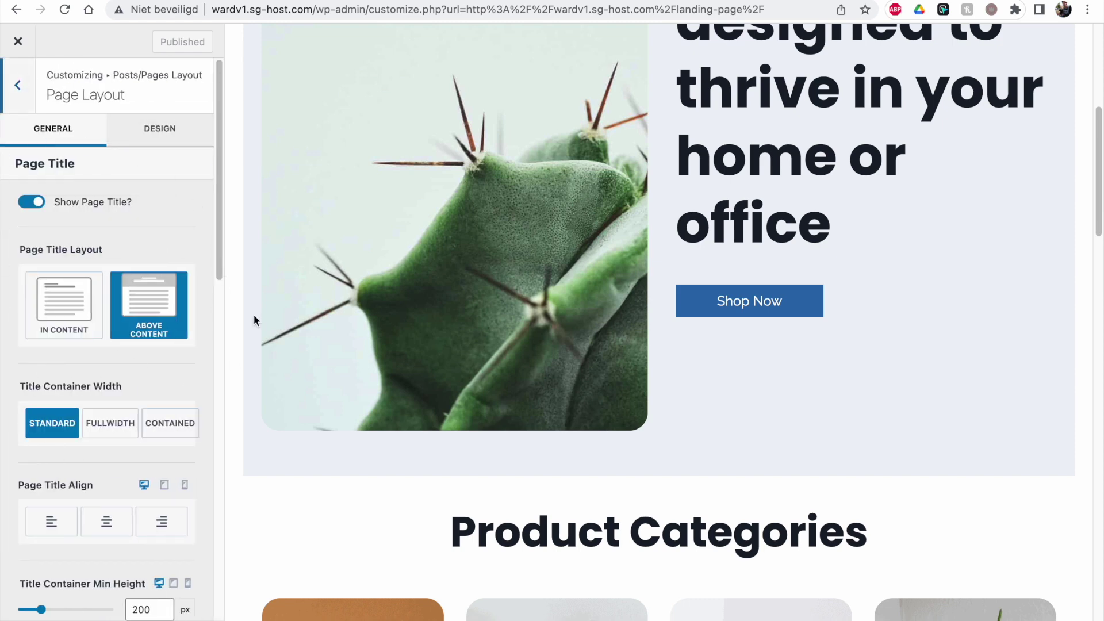
{"action": "left_click_drag", "start_coordinate": [219, 201], "coordinate": [242, 155]}
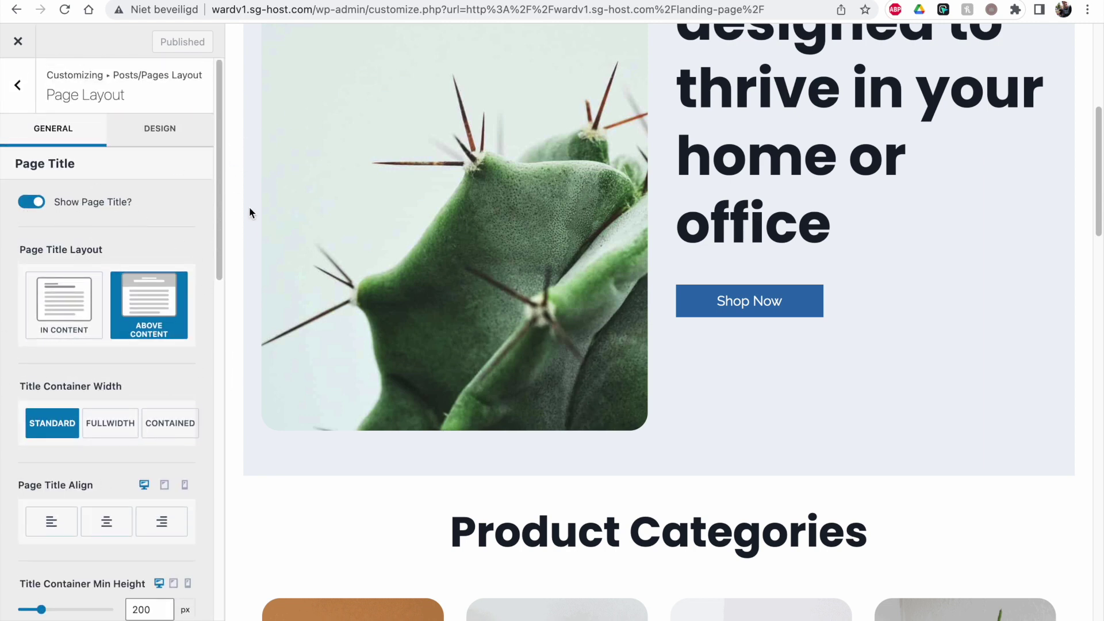
Step: Load the About us page in the Customizer preview and examine its page title section
{"action": "left_click", "coordinate": [712, 299]}
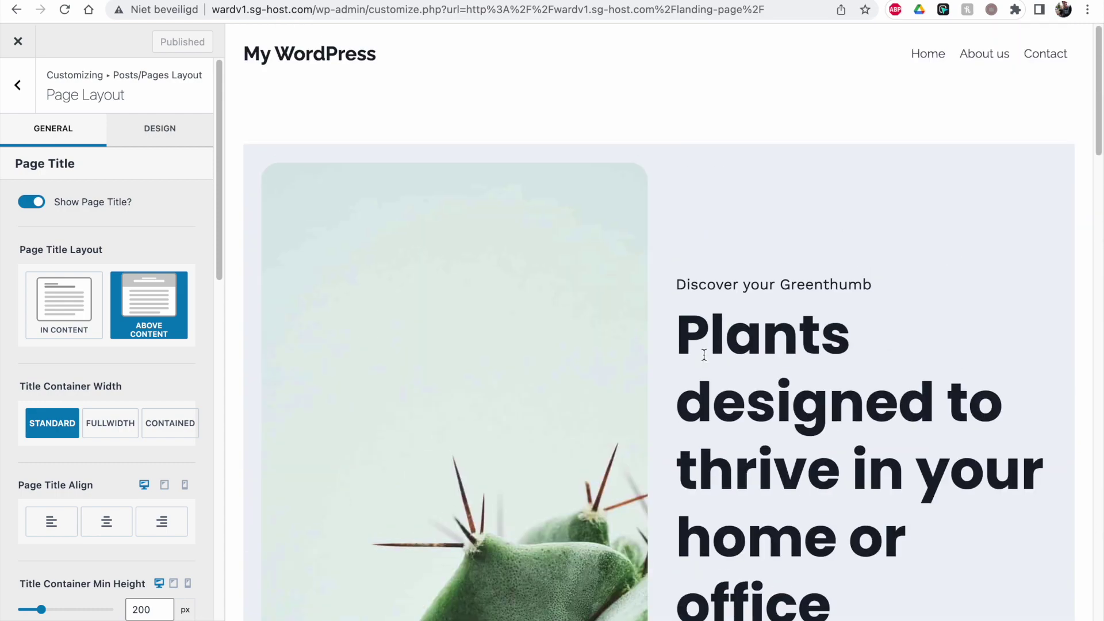
{"action": "left_click", "coordinate": [1008, 55]}
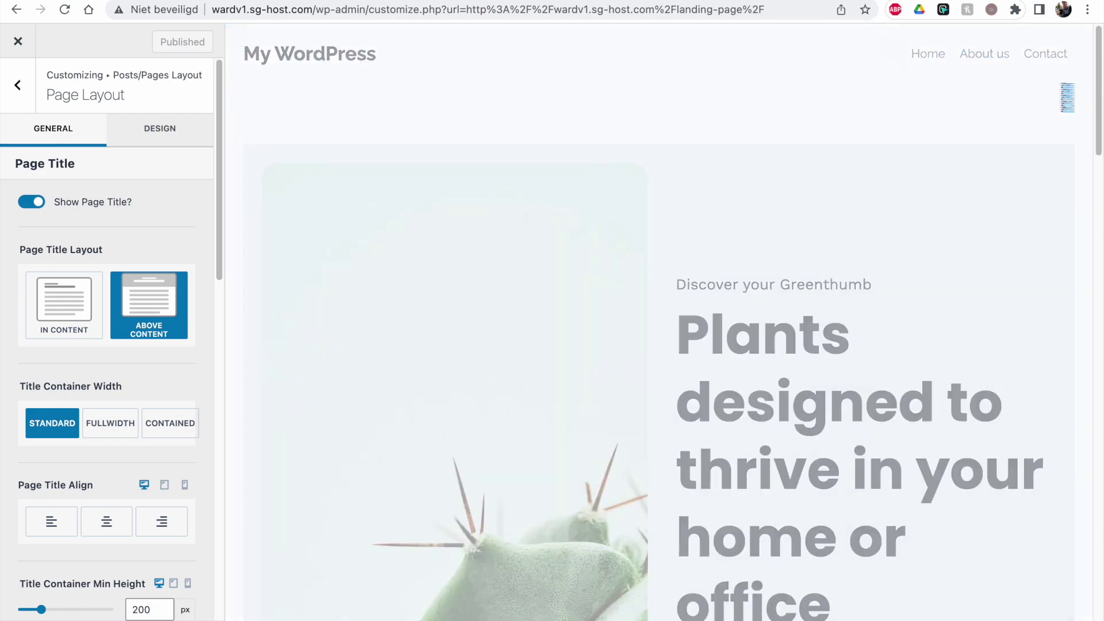
{"action": "left_click_drag", "start_coordinate": [609, 158], "coordinate": [821, 165]}
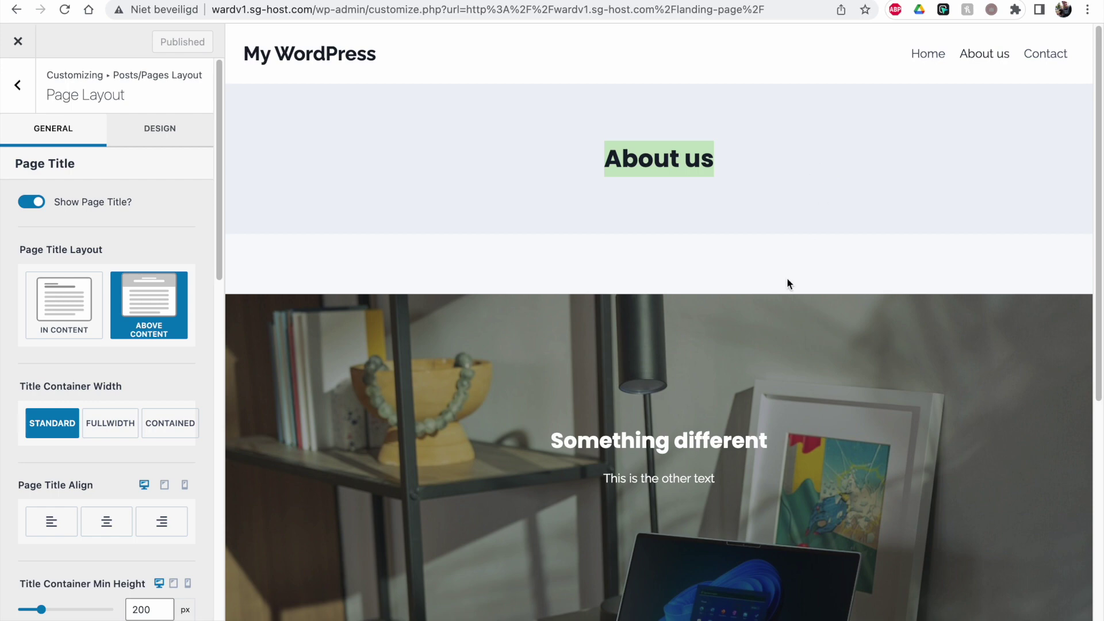
{"action": "left_click", "coordinate": [688, 347]}
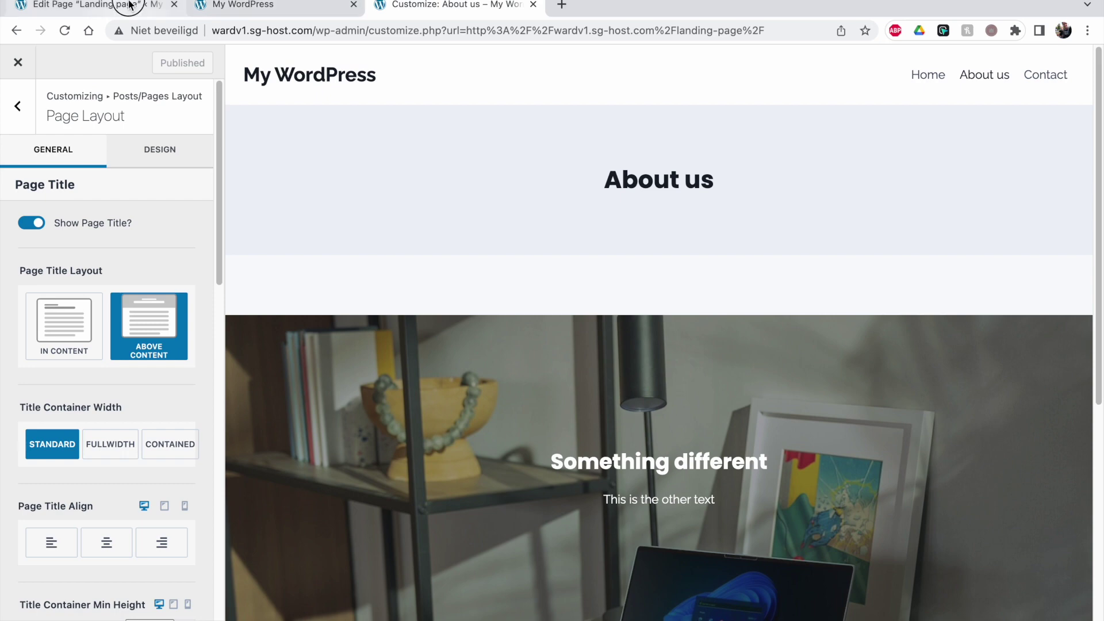
Step: Examine the Landing page's own Page Settings in the editor, including page layout, content style and vertical padding
{"action": "left_click", "coordinate": [119, 7]}
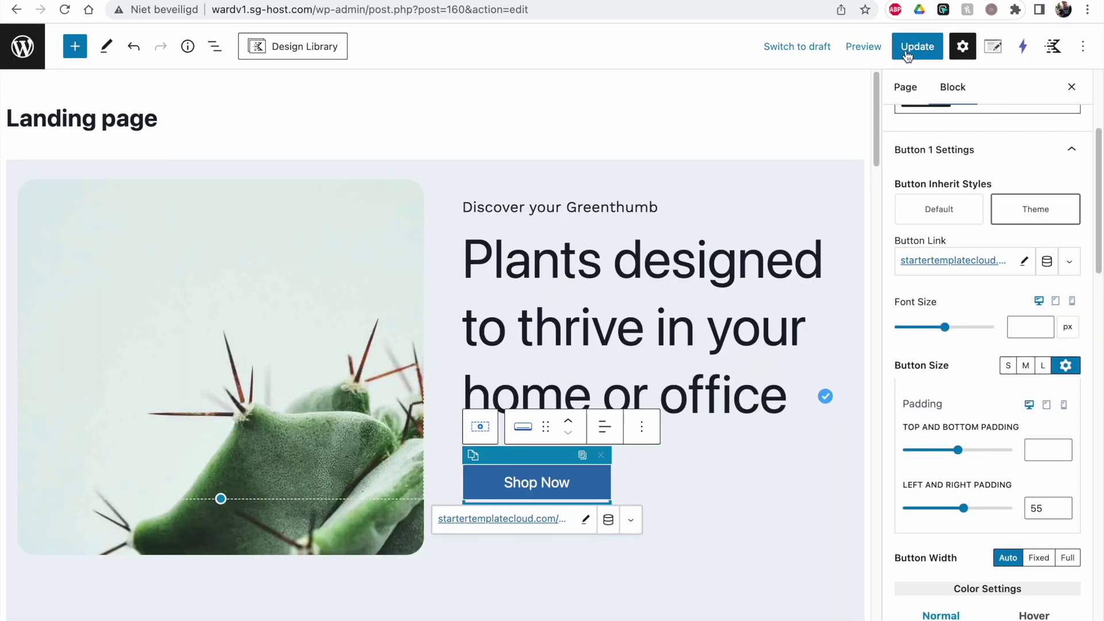
{"action": "left_click", "coordinate": [994, 48]}
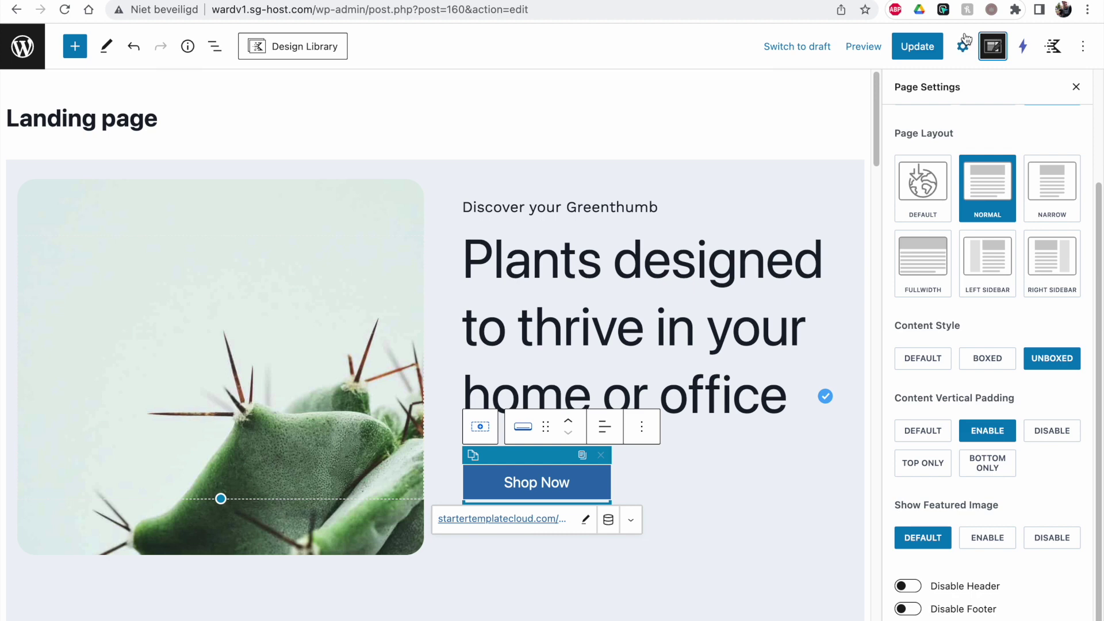
{"action": "left_click", "coordinate": [972, 125]}
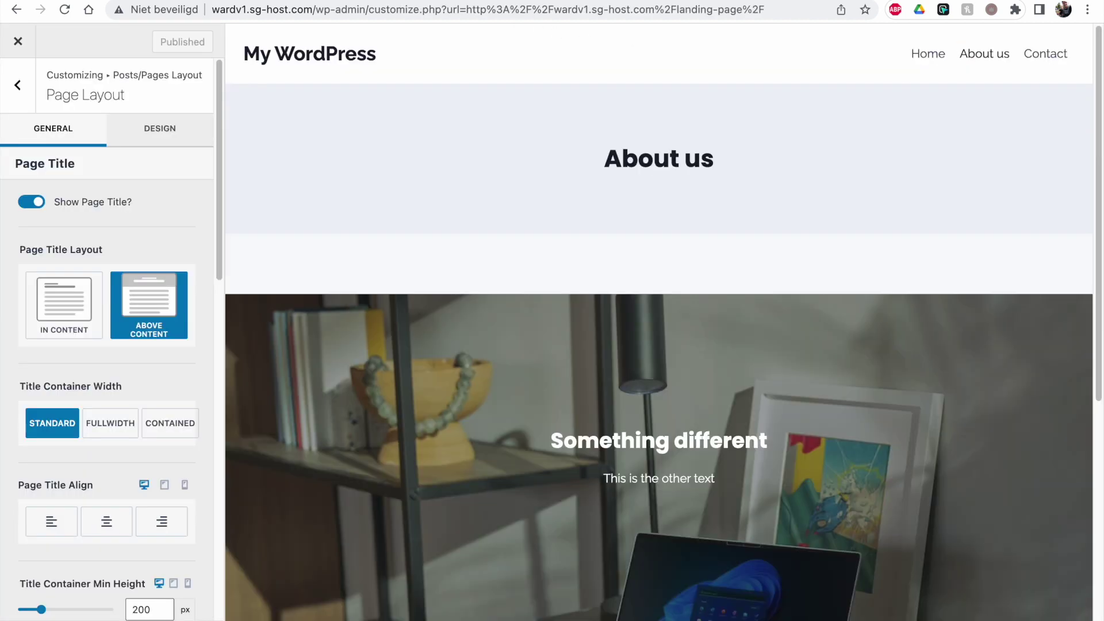
Step: Try the In Content page title layout on the About us page, then restore Above Content
{"action": "mouse_move", "coordinate": [218, 217]}
{"action": "left_mouse_down"}
{"action": "mouse_move", "coordinate": [217, 271]}
{"action": "mouse_move", "coordinate": [216, 225]}
{"action": "left_mouse_up"}
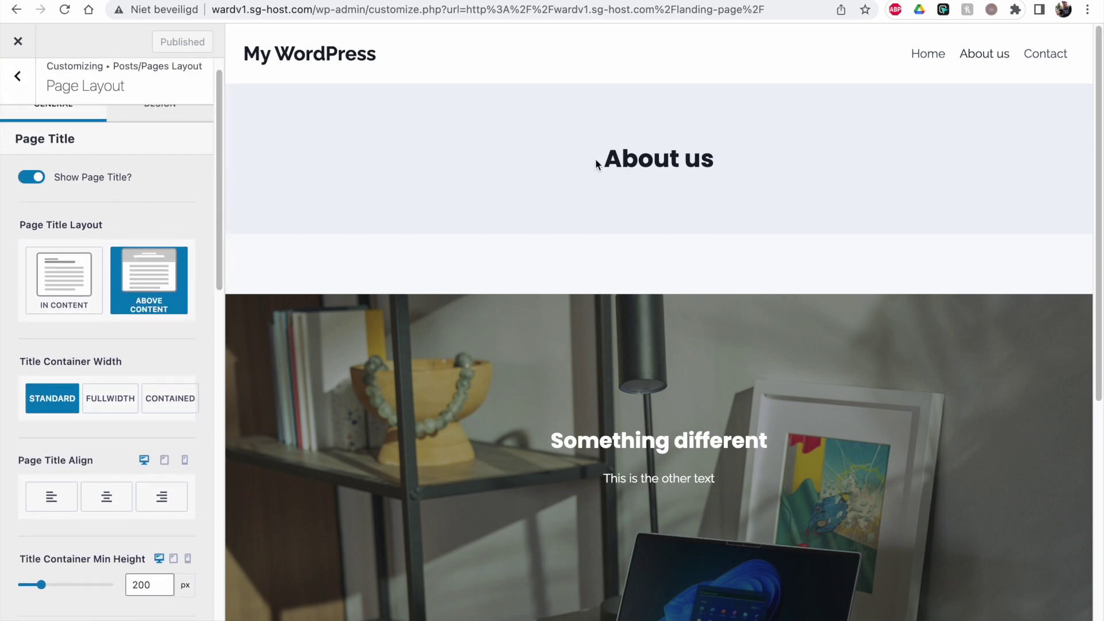
{"action": "triple_click", "coordinate": [641, 163]}
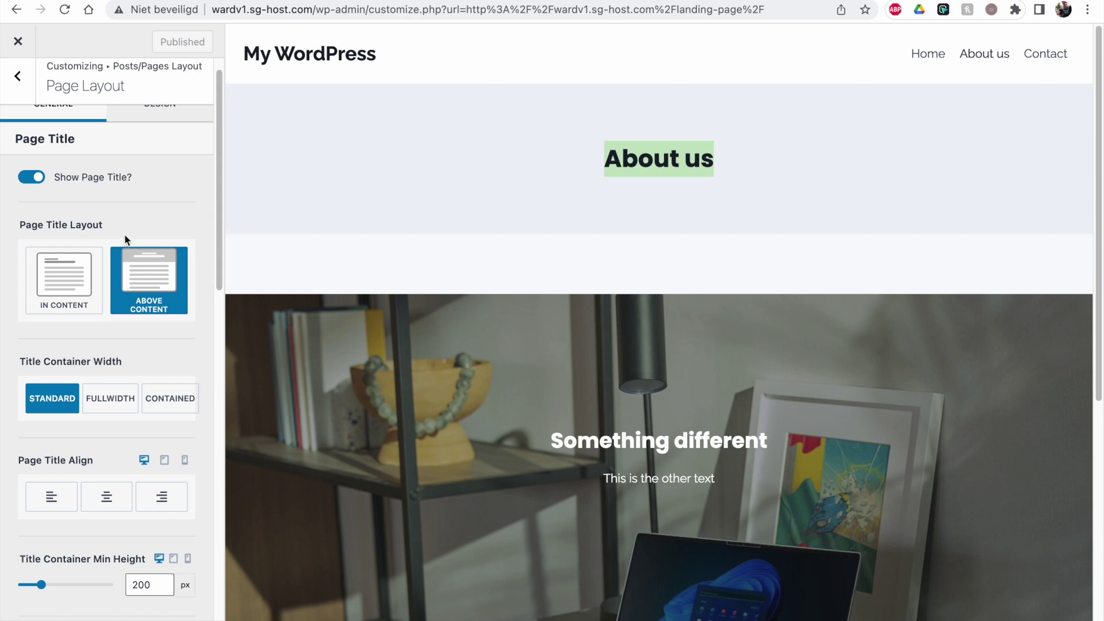
{"action": "left_click", "coordinate": [380, 109]}
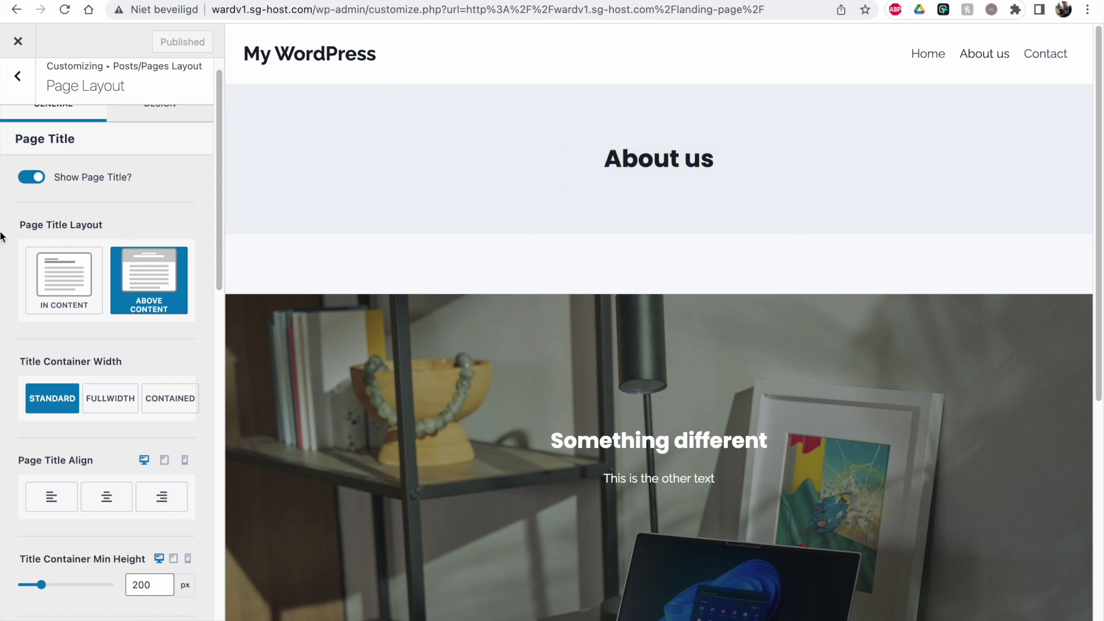
{"action": "left_click", "coordinate": [51, 276]}
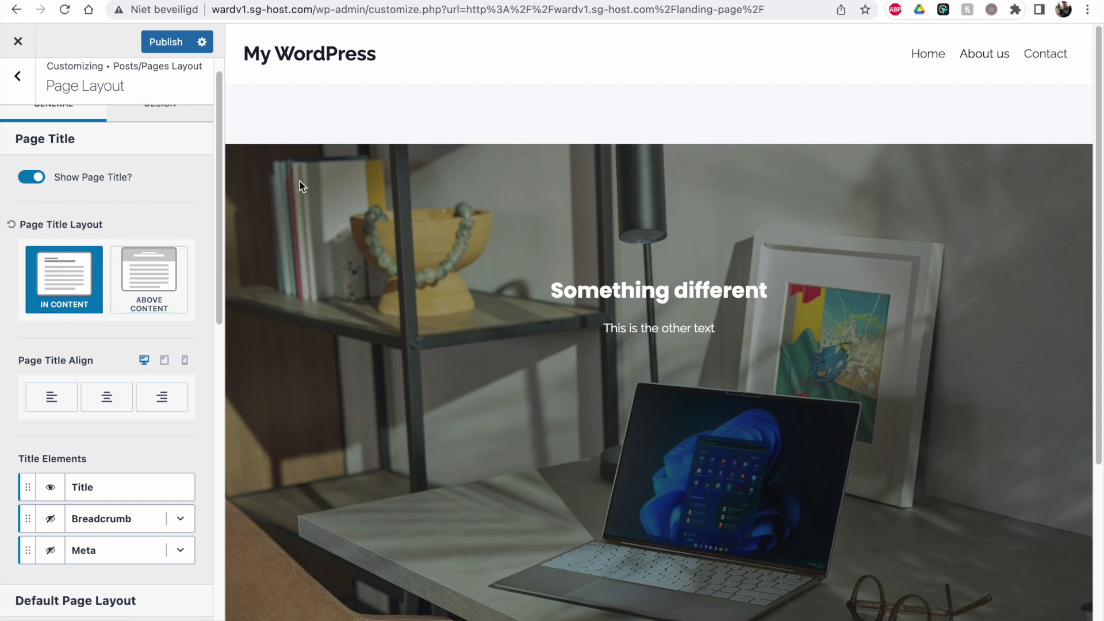
{"action": "left_click_drag", "start_coordinate": [217, 185], "coordinate": [213, 229]}
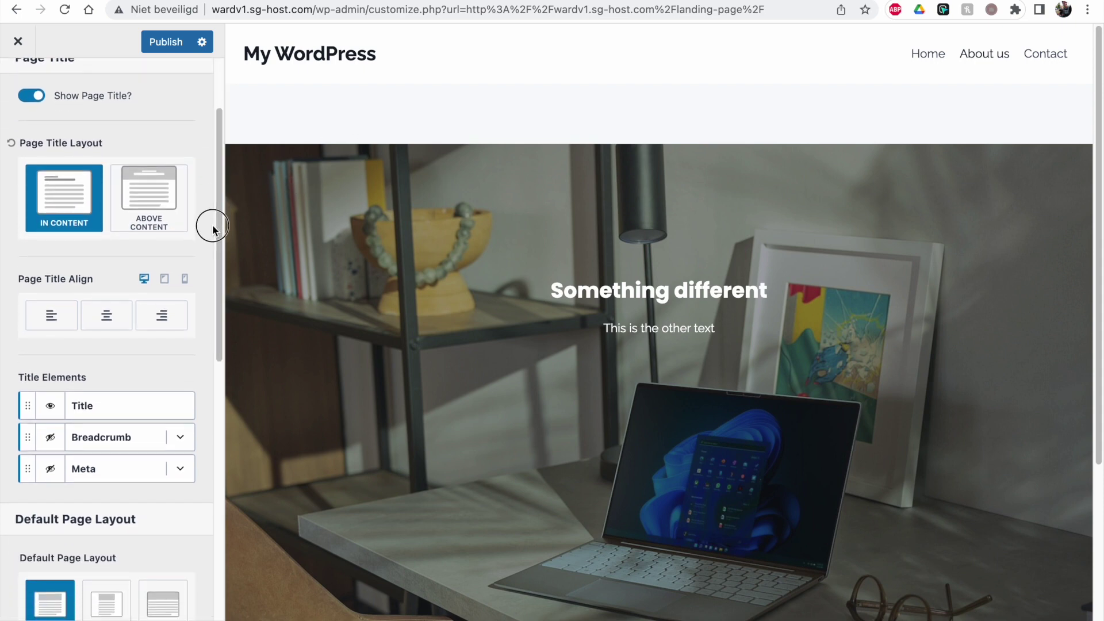
{"action": "left_click", "coordinate": [167, 204]}
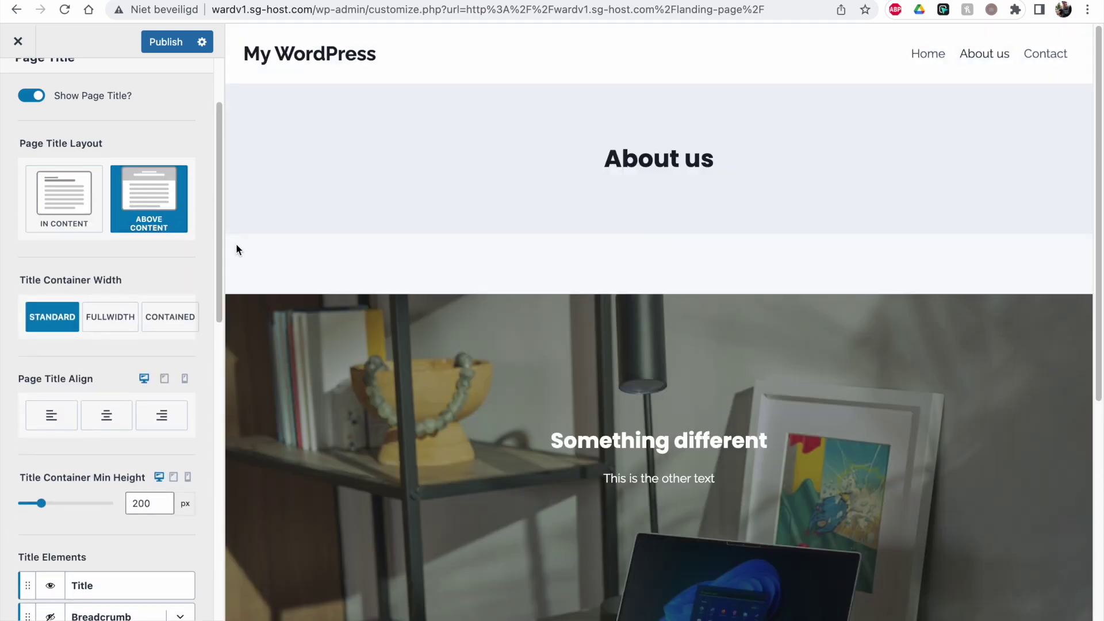
{"action": "left_click_drag", "start_coordinate": [225, 248], "coordinate": [231, 150]}
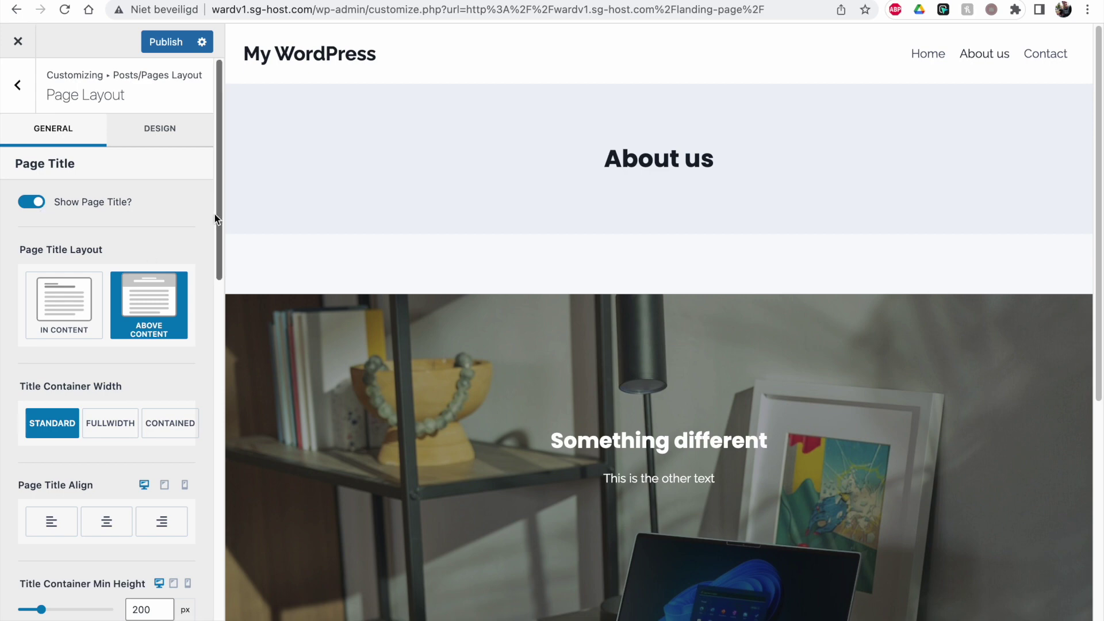
Step: Compare left and right page title alignment, settle on center, and set the title container min height to 343 px
{"action": "left_click_drag", "start_coordinate": [222, 216], "coordinate": [202, 309]}
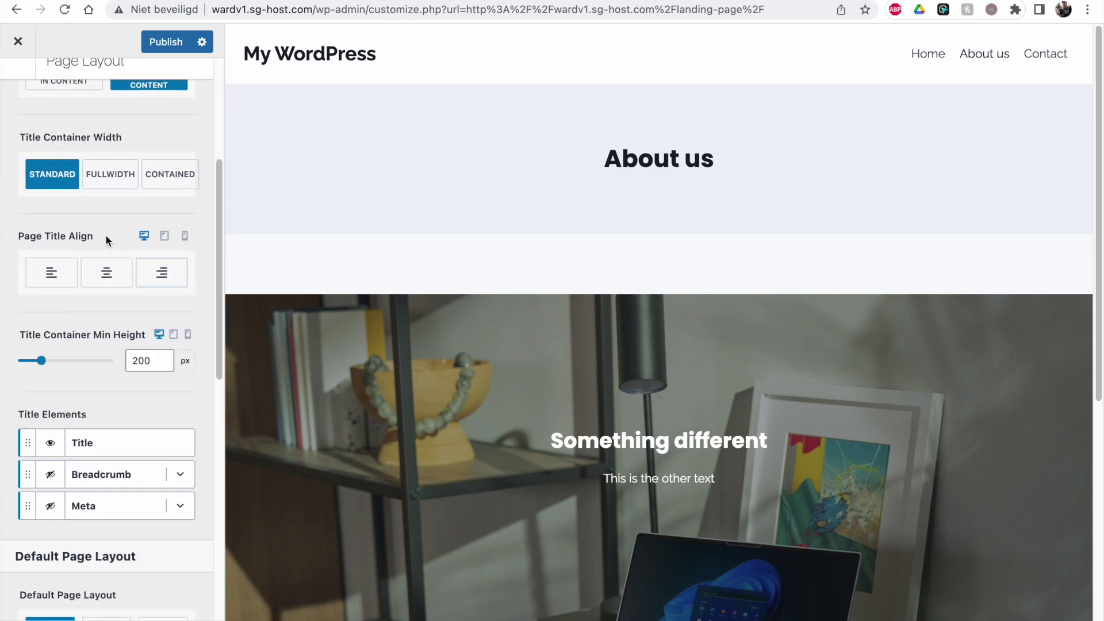
{"action": "left_click", "coordinate": [87, 274]}
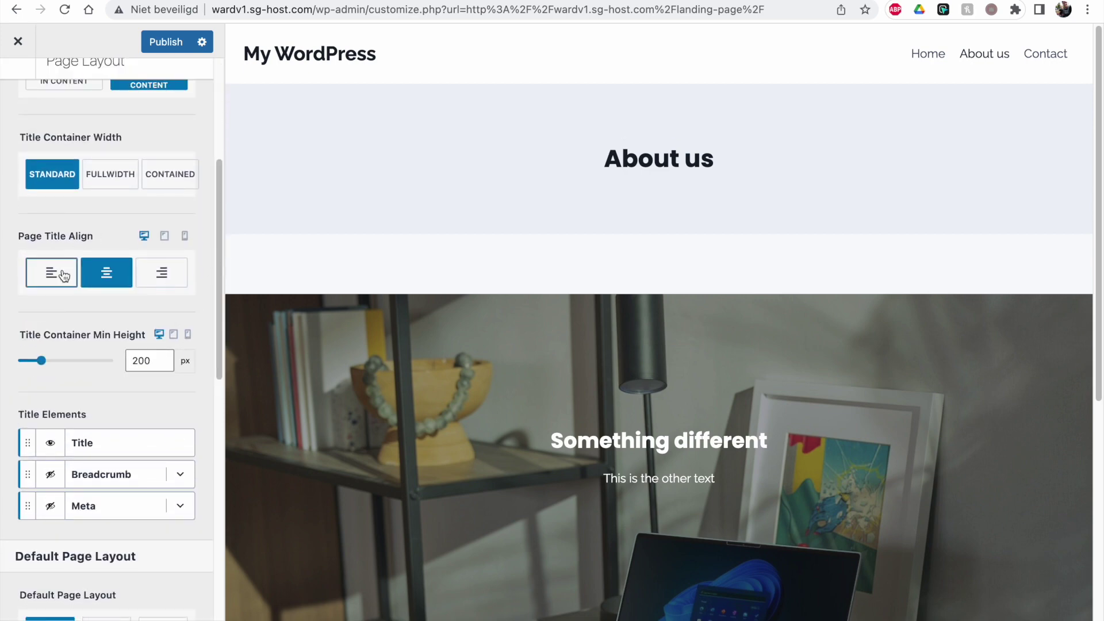
{"action": "left_click", "coordinate": [63, 275]}
{"action": "left_click", "coordinate": [139, 276]}
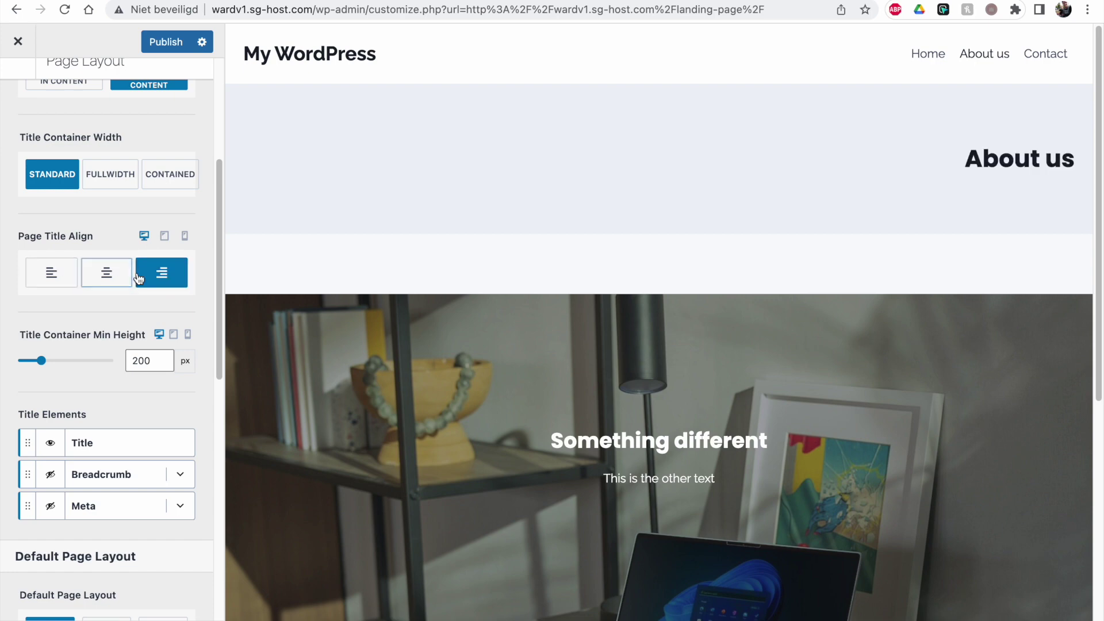
{"action": "left_click", "coordinate": [115, 274]}
{"action": "left_click_drag", "start_coordinate": [42, 361], "coordinate": [60, 363]}
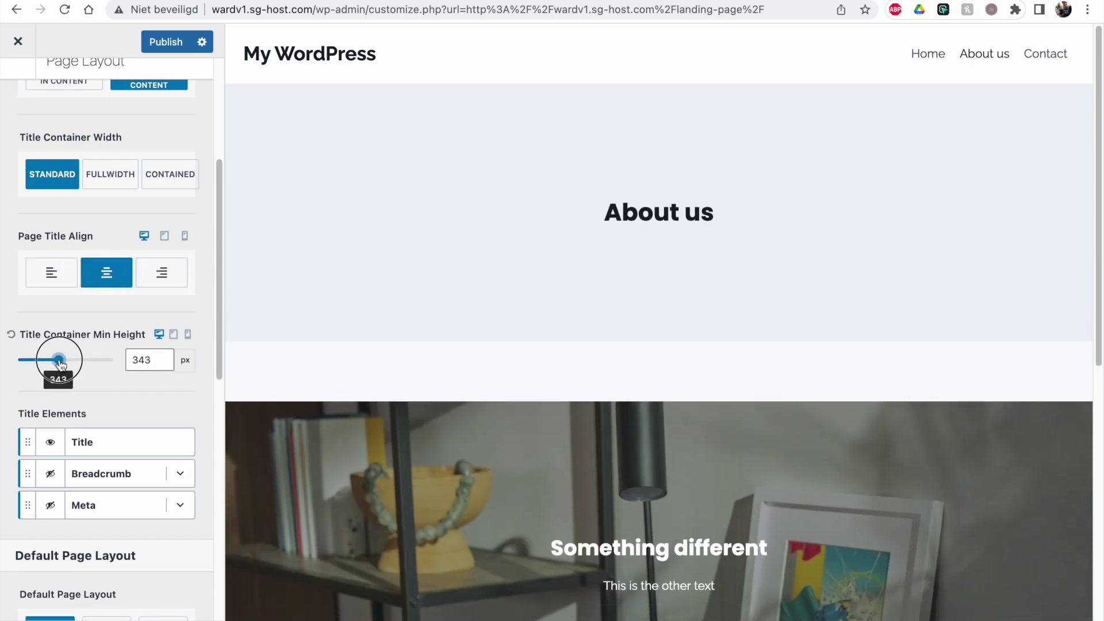
Step: Examine the design settings of the page title section, including the available page title fonts, leaving the font on Inherit
{"action": "left_click_drag", "start_coordinate": [217, 291], "coordinate": [215, 132]}
{"action": "left_click", "coordinate": [159, 141]}
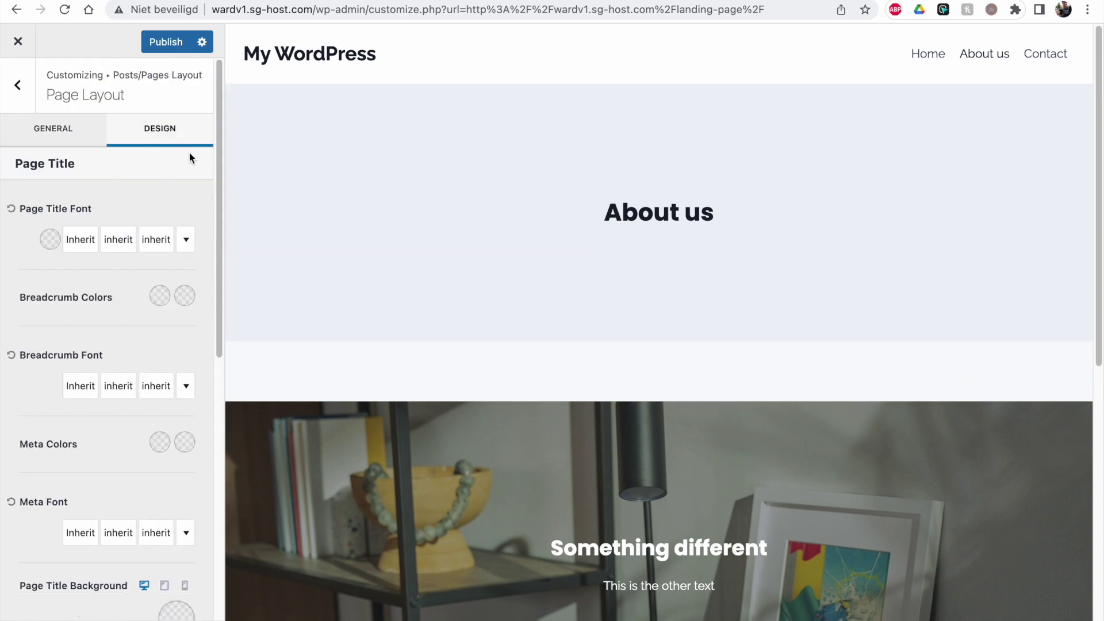
{"action": "left_click", "coordinate": [83, 244]}
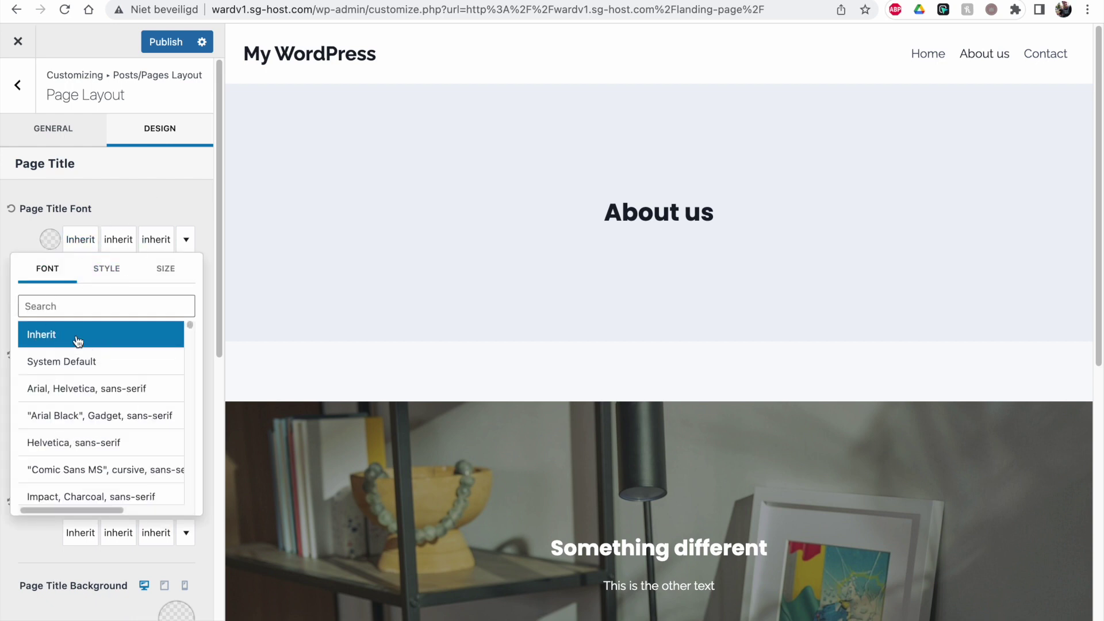
{"action": "left_click", "coordinate": [79, 204]}
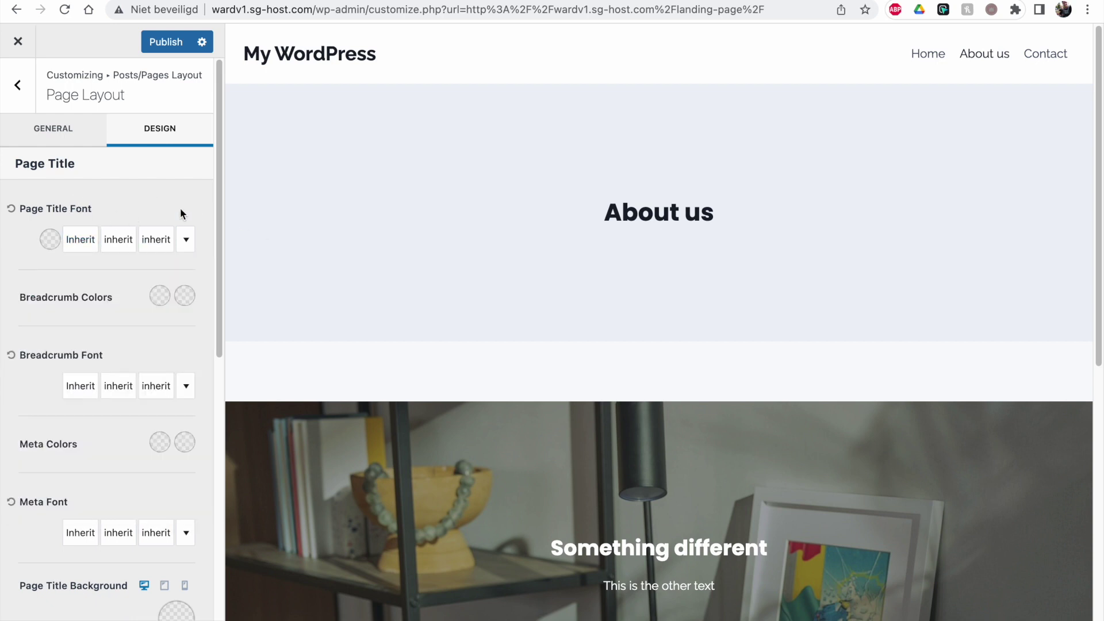
Step: Try using the featured image as the page title background, then turn that option back off
{"action": "left_click_drag", "start_coordinate": [215, 234], "coordinate": [185, 409]}
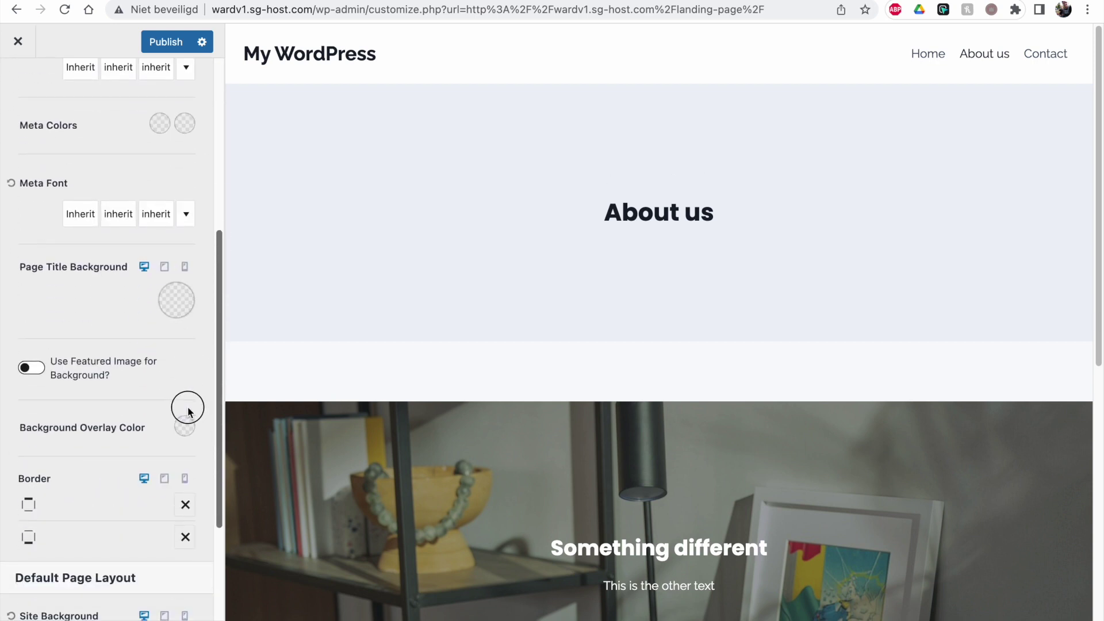
{"action": "left_click", "coordinate": [31, 374]}
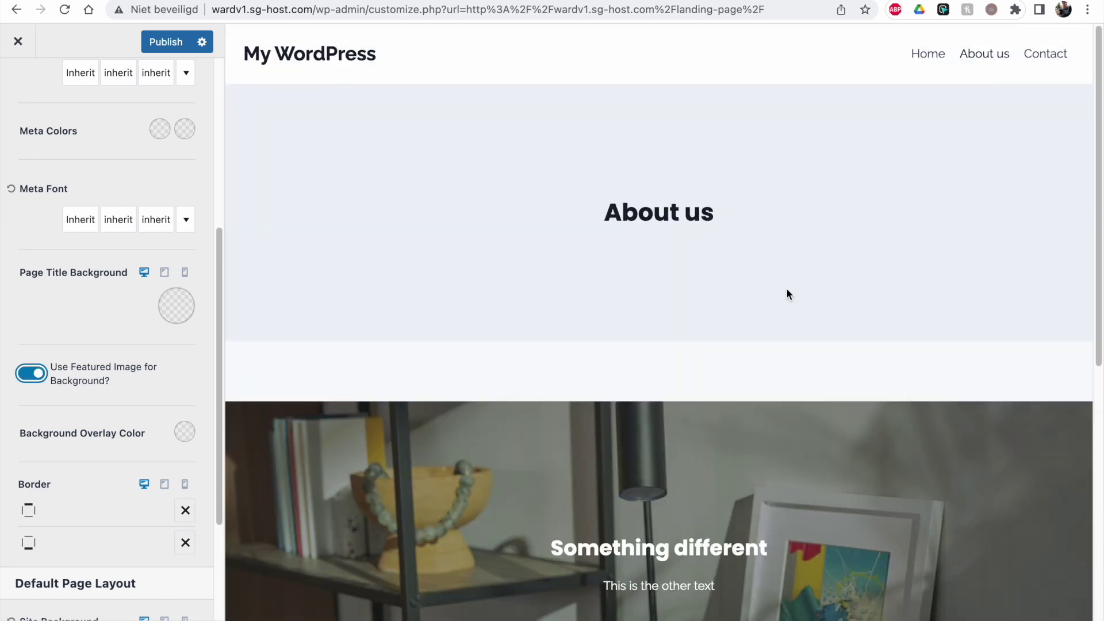
{"action": "left_click", "coordinate": [42, 372]}
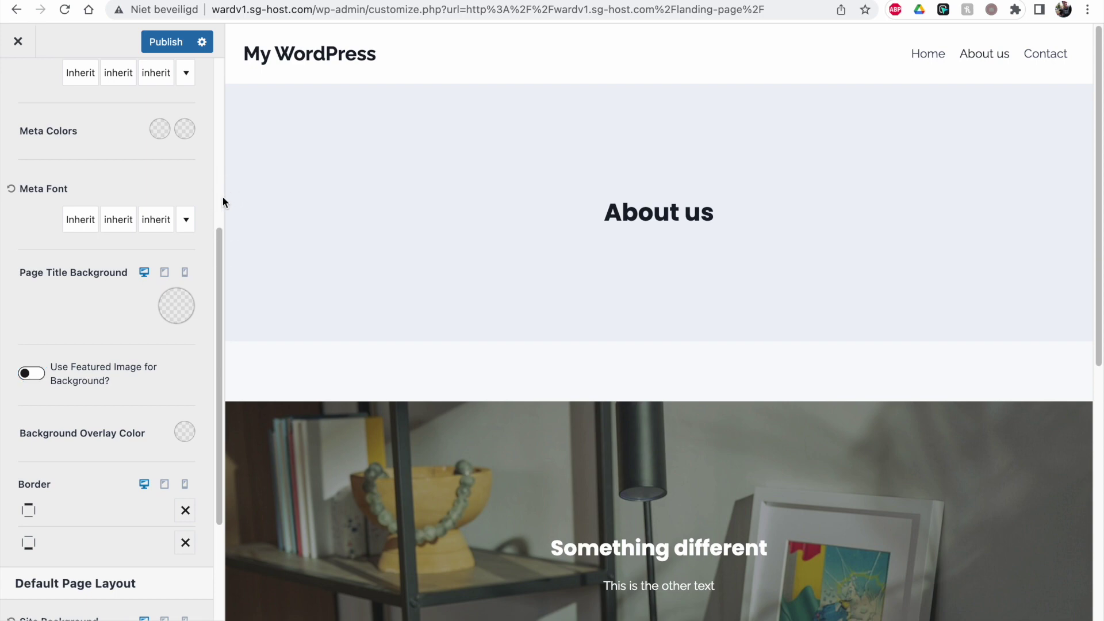
{"action": "scroll", "coordinate": [216, 234], "scroll_direction": "up", "scroll_amount": 6}
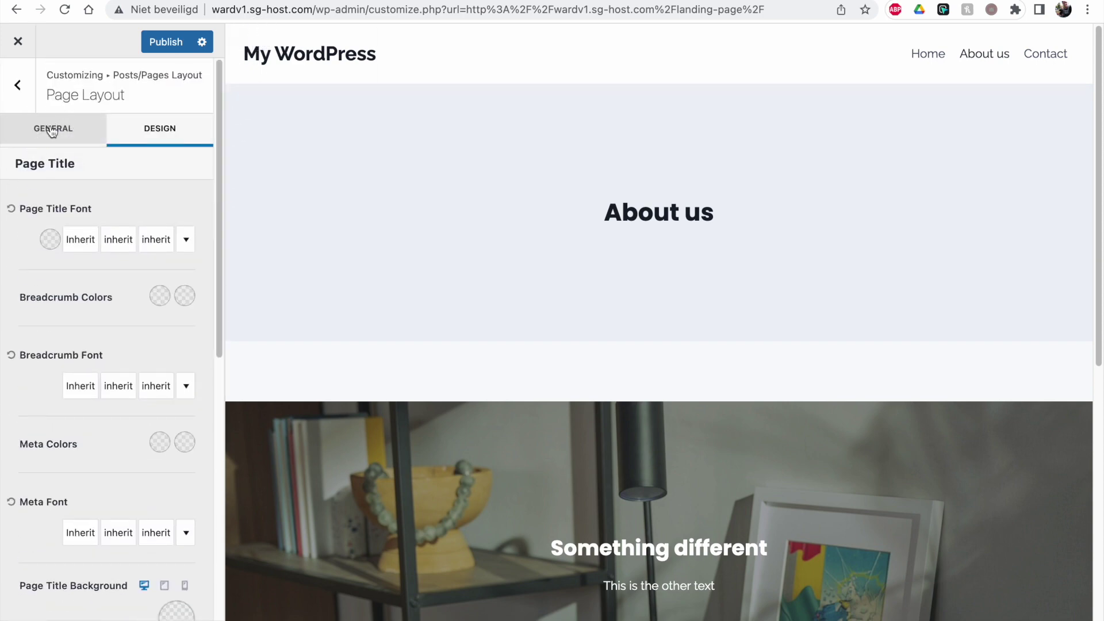
Step: Try hiding the default page title in the general page layout settings, then show it again
{"action": "left_click", "coordinate": [47, 128]}
{"action": "left_click", "coordinate": [36, 202]}
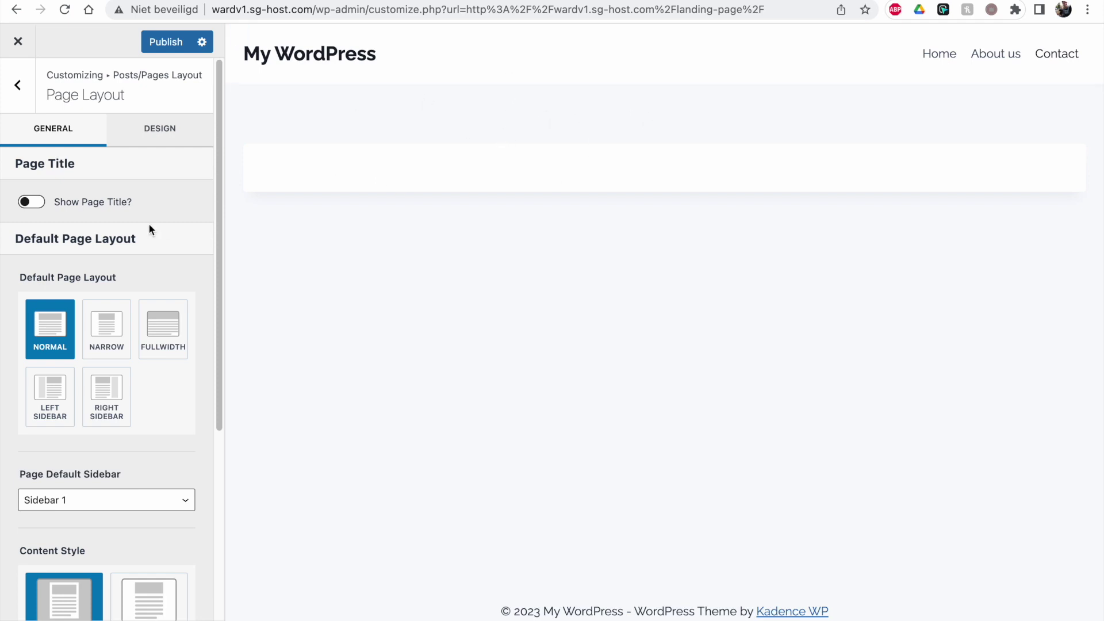
{"action": "left_click", "coordinate": [32, 201]}
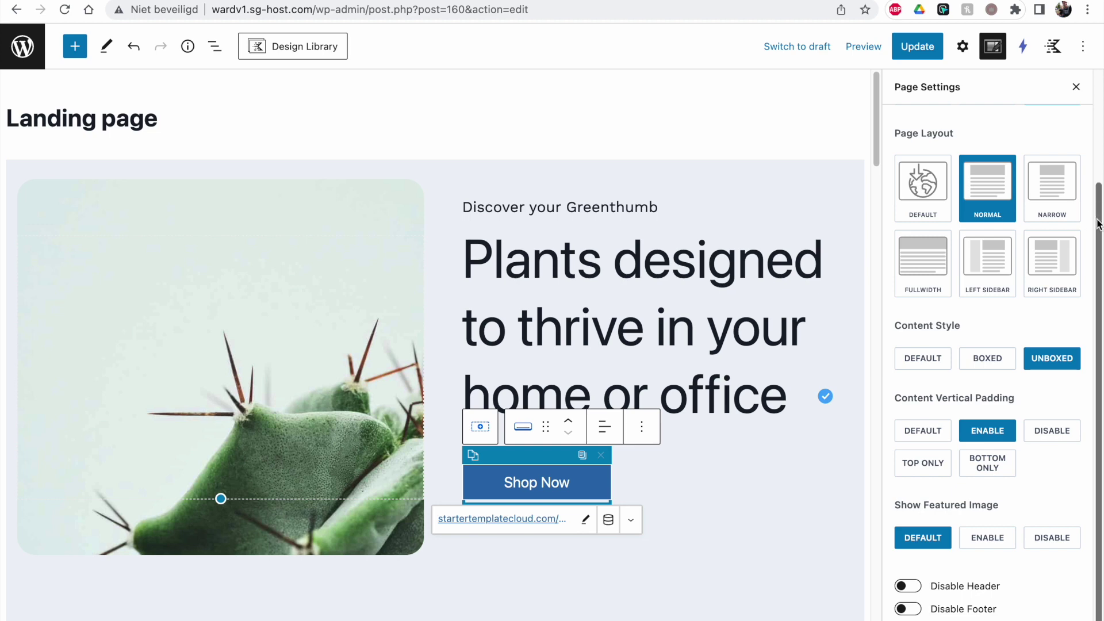
Step: Examine the Landing page's own Page Title setting in the editor, keep it disabled, and return to the Customizer
{"action": "left_click_drag", "start_coordinate": [1091, 246], "coordinate": [1100, 98]}
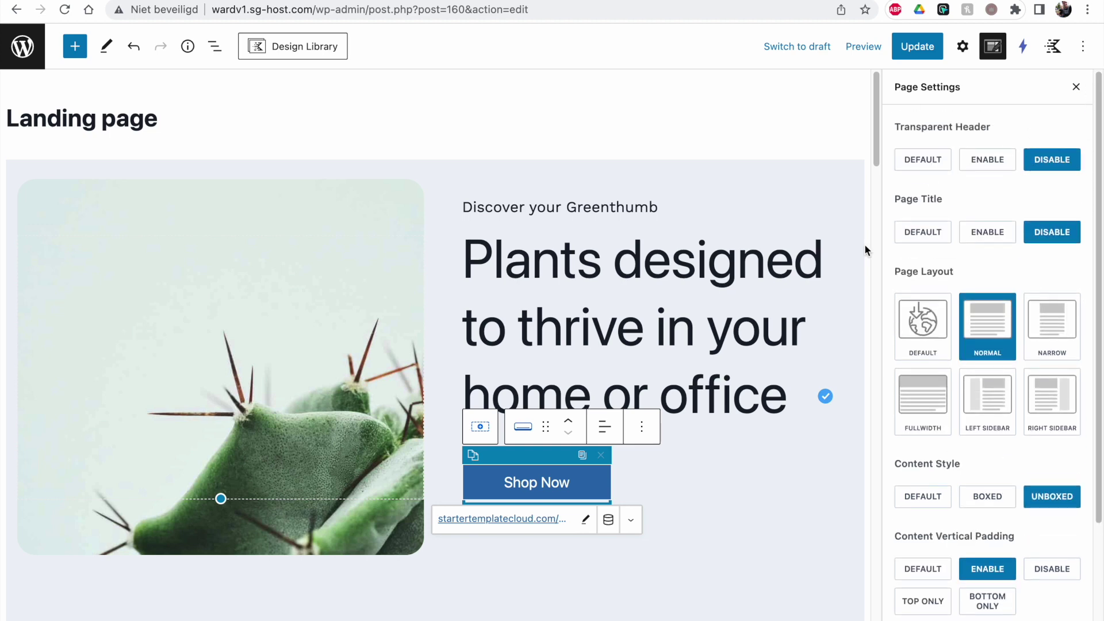
{"action": "left_click", "coordinate": [1067, 232]}
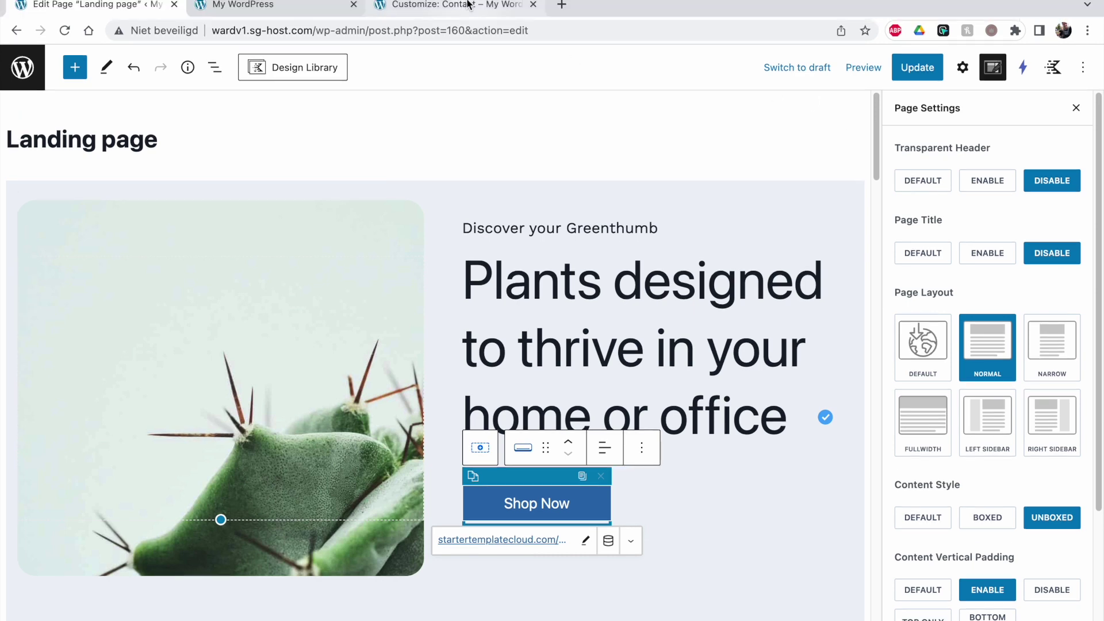
{"action": "left_click", "coordinate": [473, 5]}
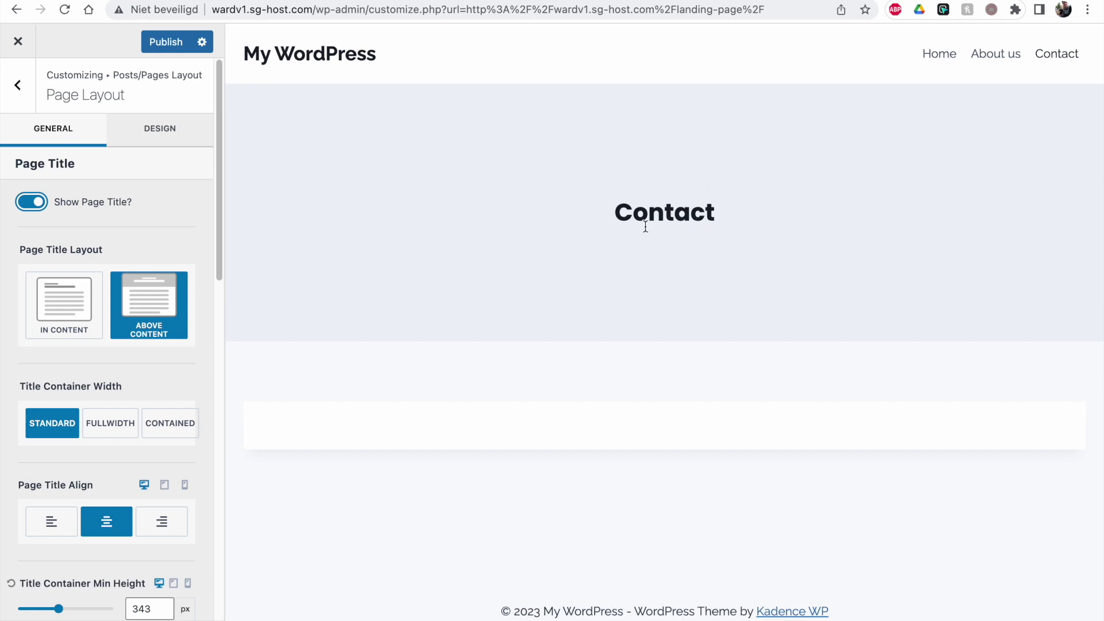
Step: Turn off the default page title, and compare the Narrow and Fullwidth default page layouts before settling on Normal
{"action": "left_click", "coordinate": [38, 206]}
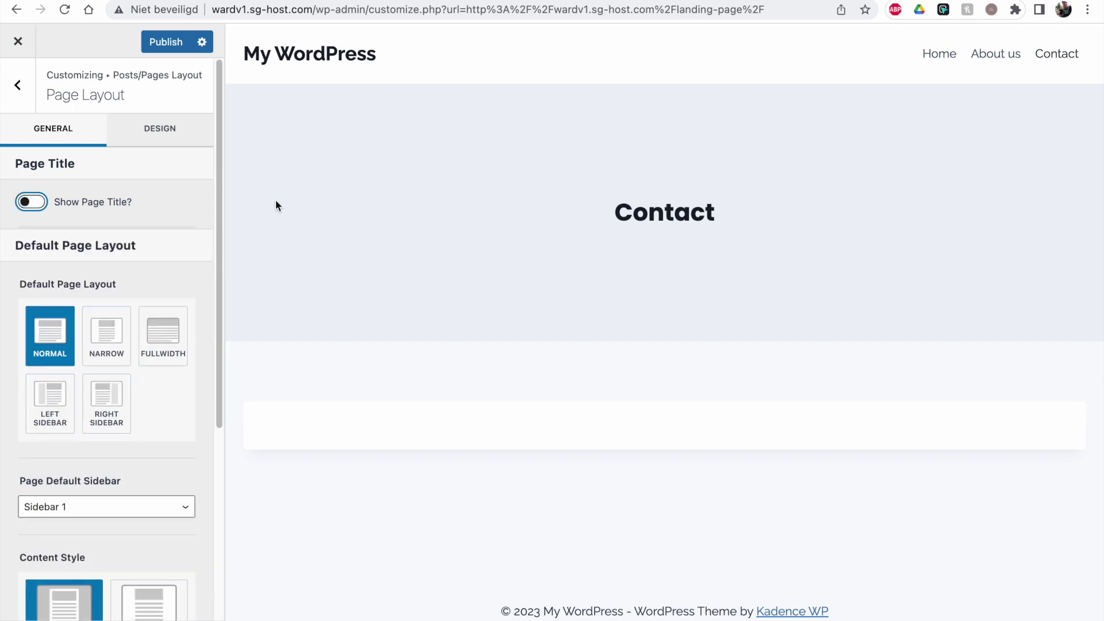
{"action": "left_click_drag", "start_coordinate": [218, 195], "coordinate": [217, 229]}
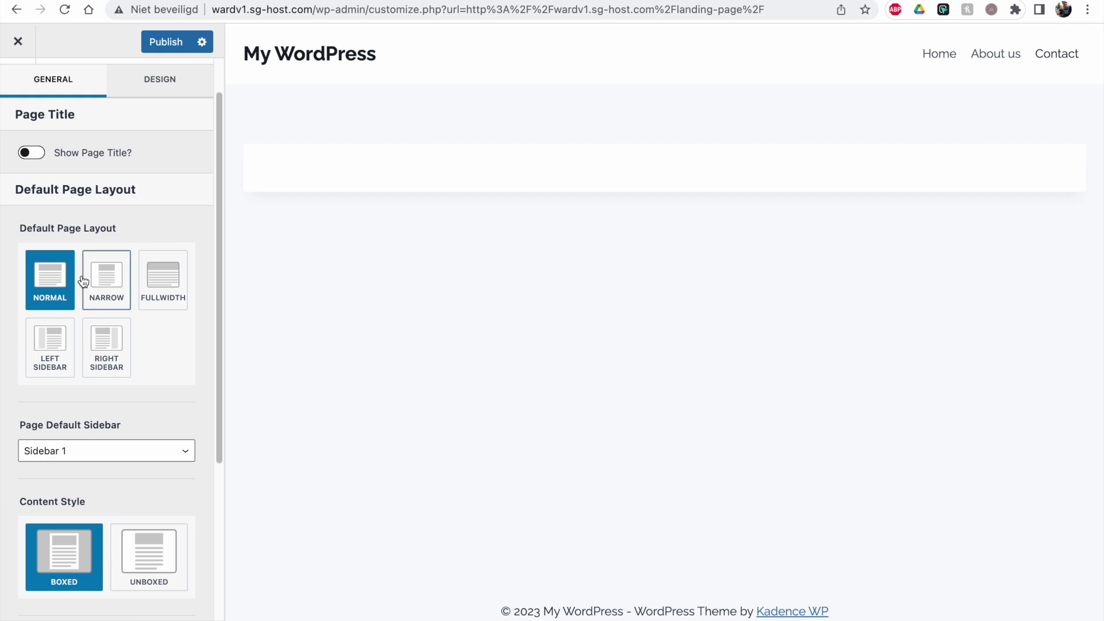
{"action": "left_click", "coordinate": [97, 300]}
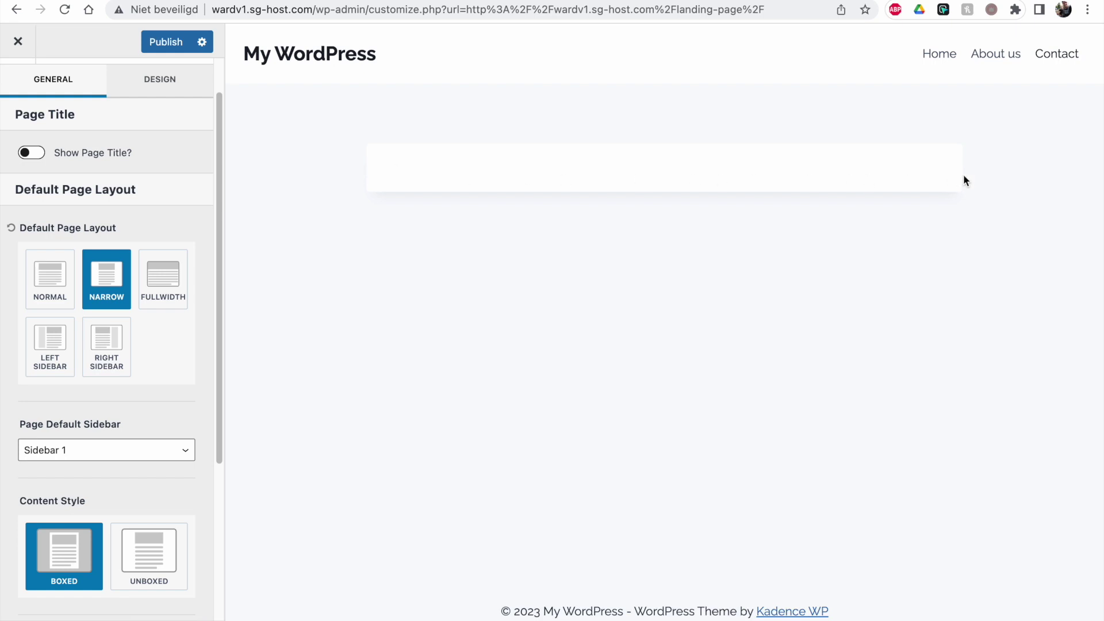
{"action": "left_click", "coordinate": [173, 269]}
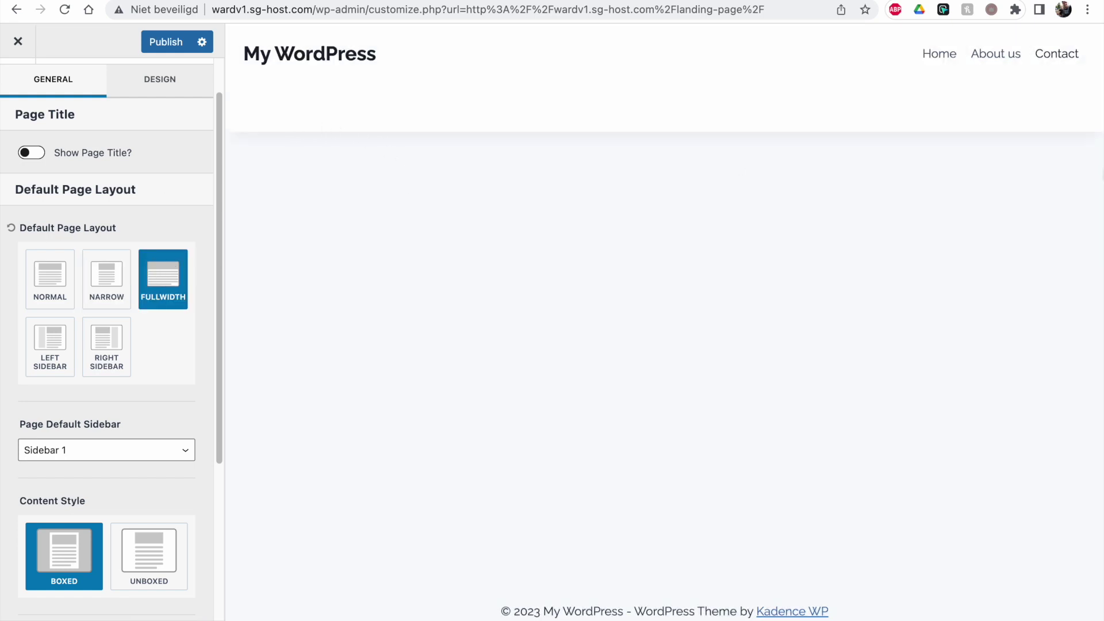
{"action": "left_click", "coordinate": [46, 294]}
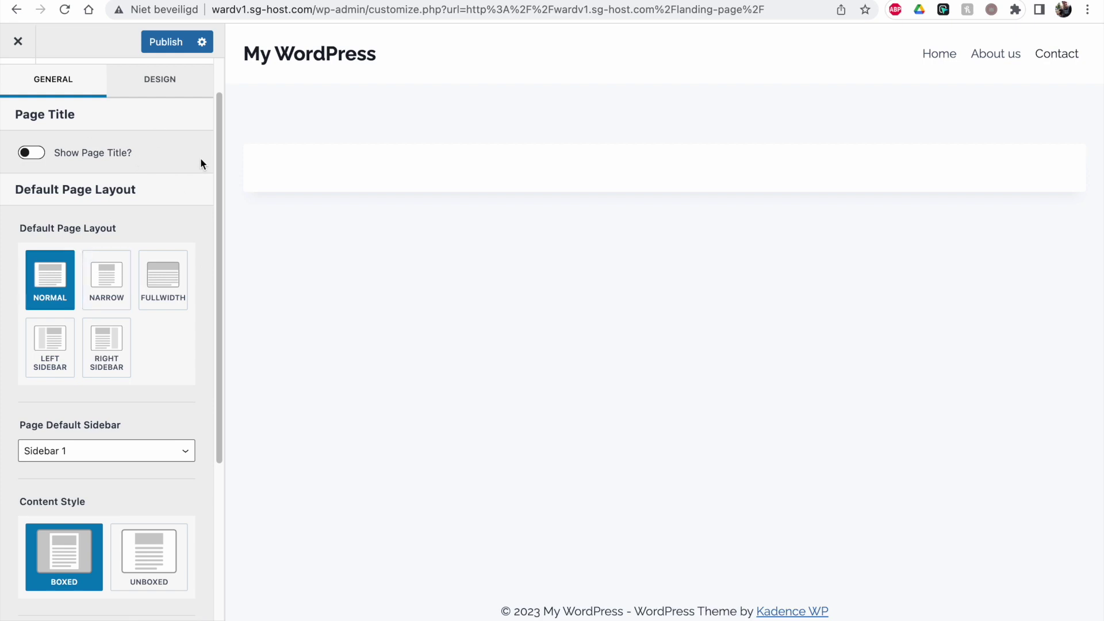
Step: Compare the Unboxed and Boxed content styles for the default page layout, and settle on Boxed
{"action": "left_click_drag", "start_coordinate": [222, 173], "coordinate": [155, 353]}
{"action": "left_click", "coordinate": [150, 398]}
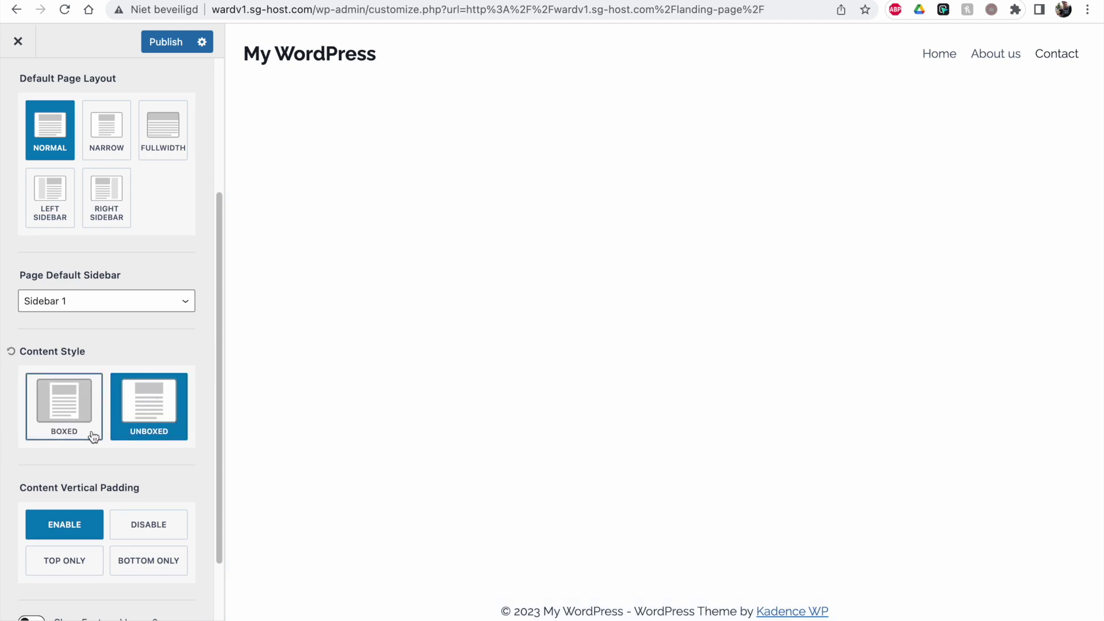
{"action": "left_click", "coordinate": [68, 429]}
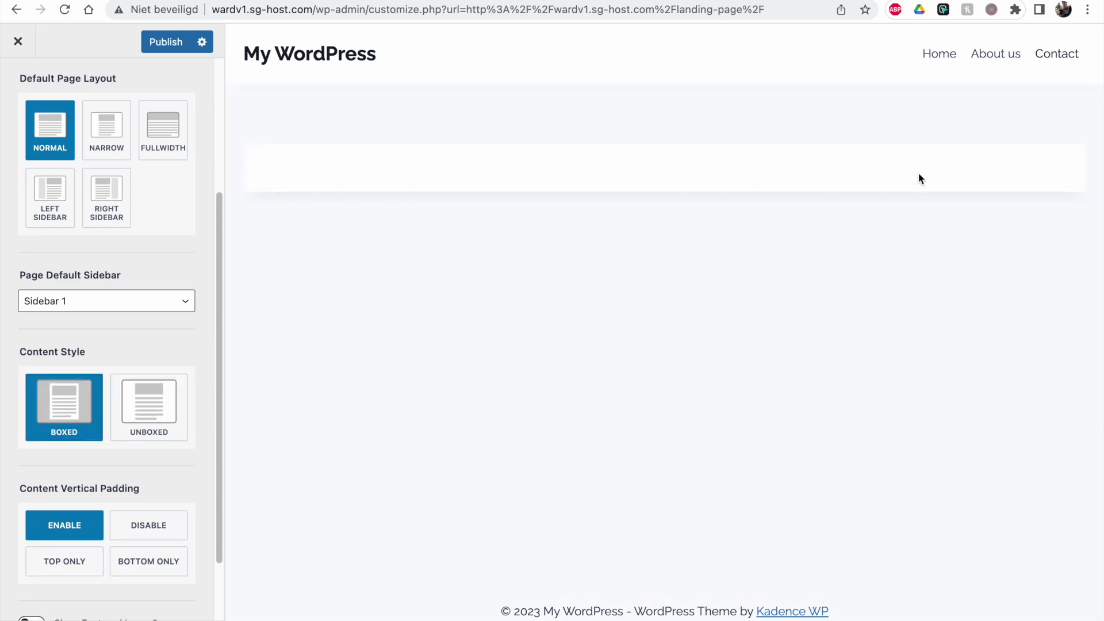
{"action": "left_click", "coordinate": [178, 388]}
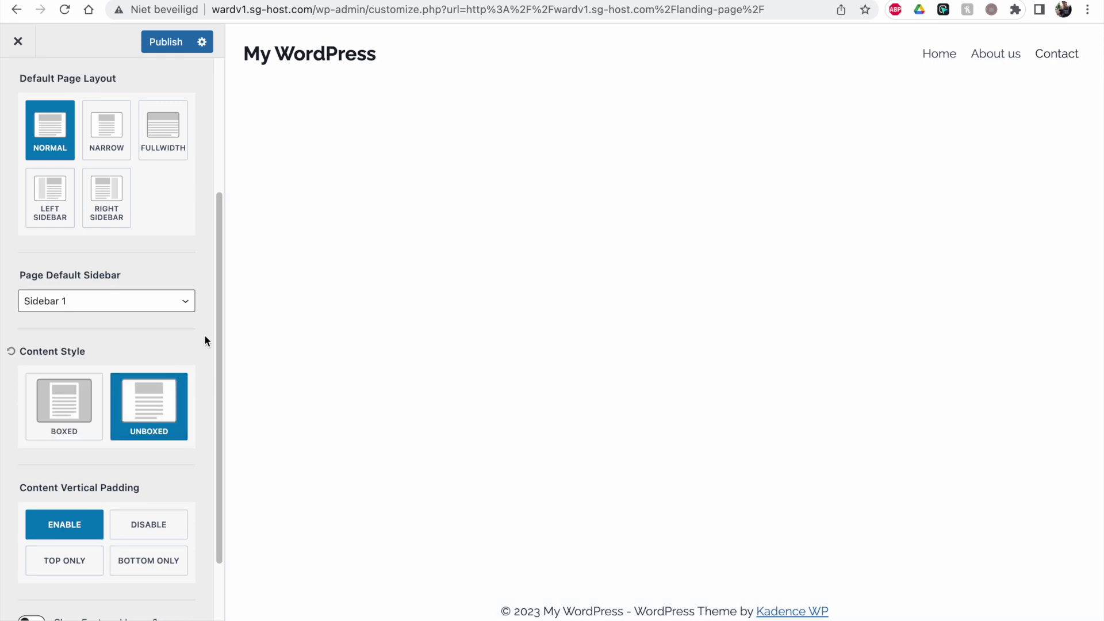
{"action": "left_click_drag", "start_coordinate": [219, 338], "coordinate": [202, 476]}
{"action": "left_click_drag", "start_coordinate": [49, 404], "coordinate": [145, 403]}
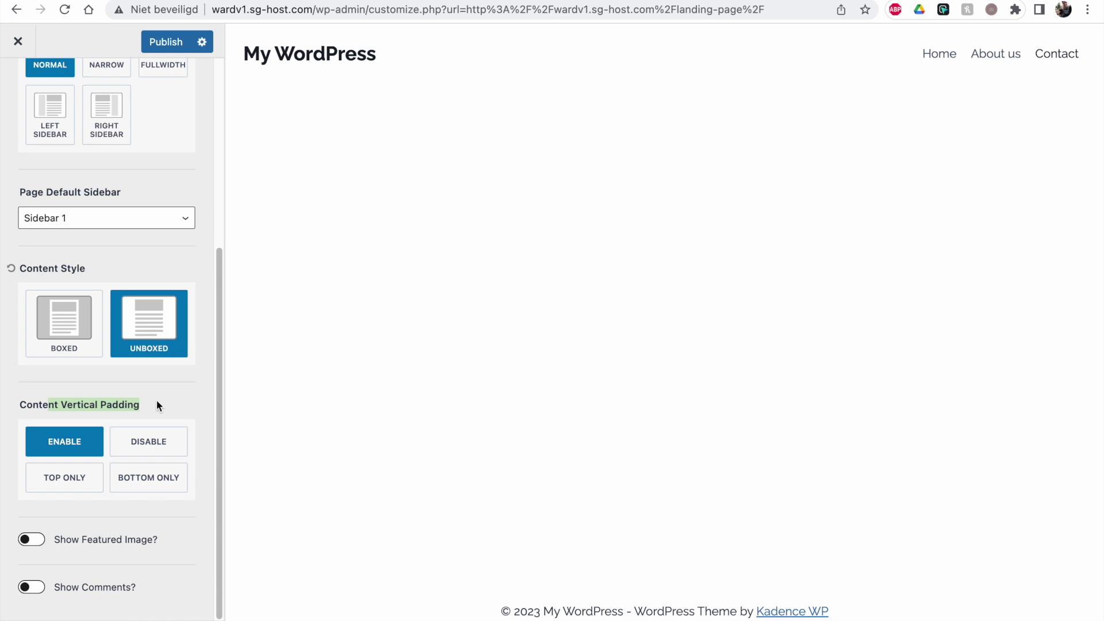
{"action": "left_click", "coordinate": [64, 329]}
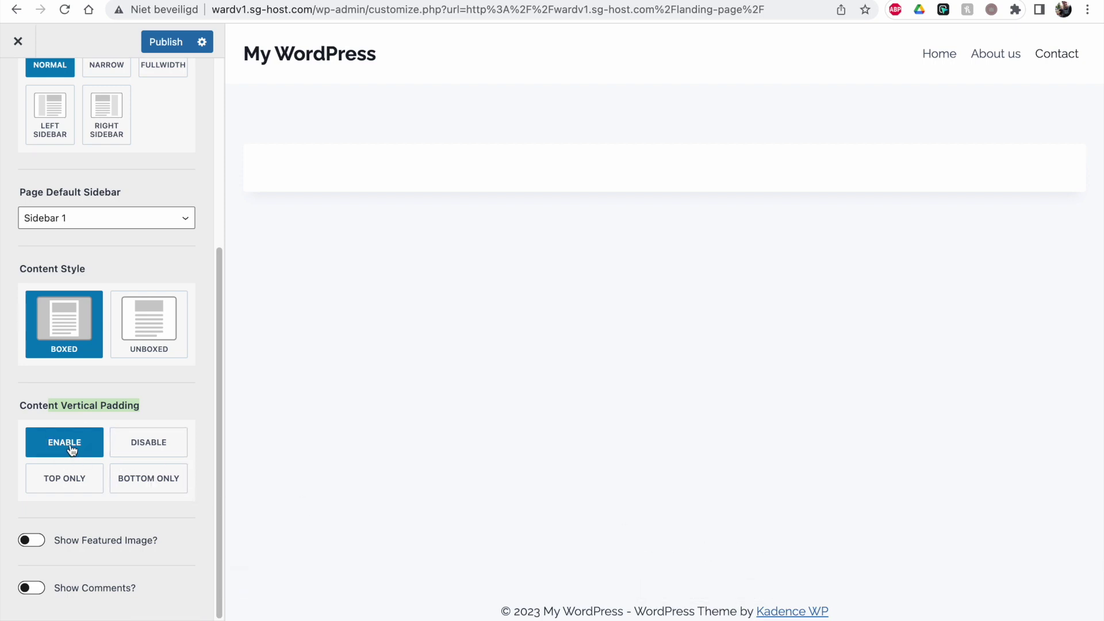
Step: Try the Bottom Only and Top Only content vertical padding options, then restore Enable
{"action": "left_click", "coordinate": [150, 490]}
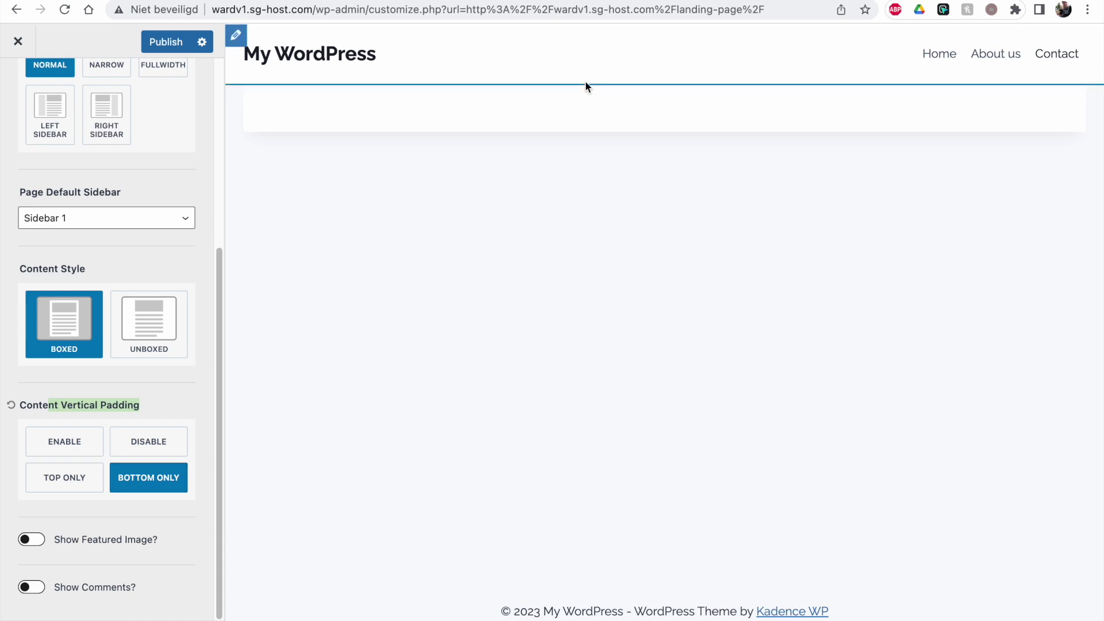
{"action": "left_click", "coordinate": [49, 489]}
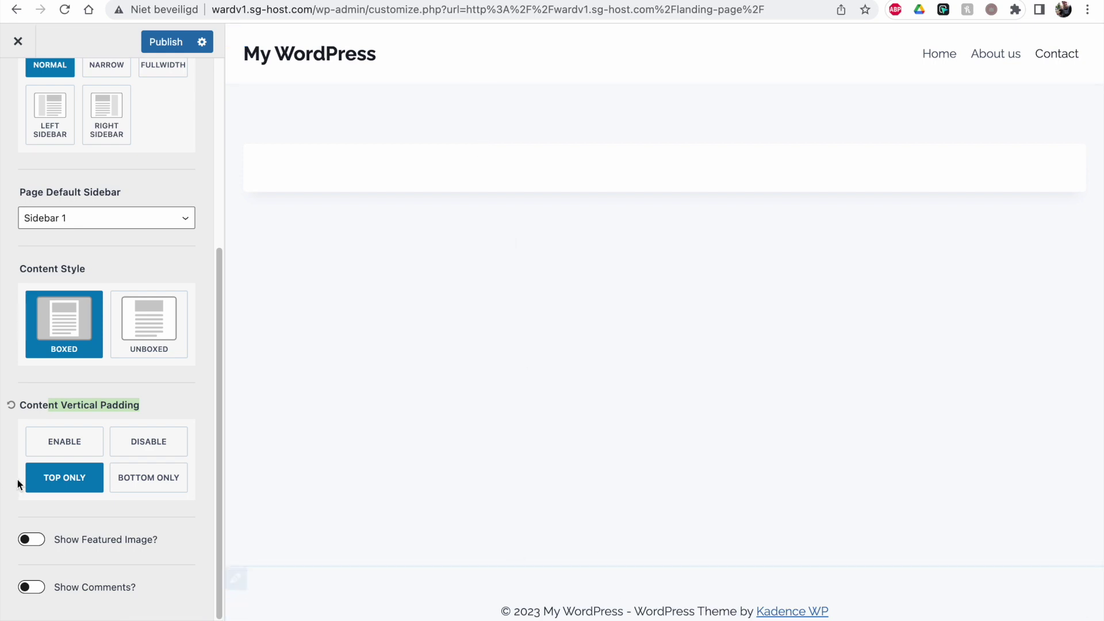
{"action": "left_click", "coordinate": [65, 442]}
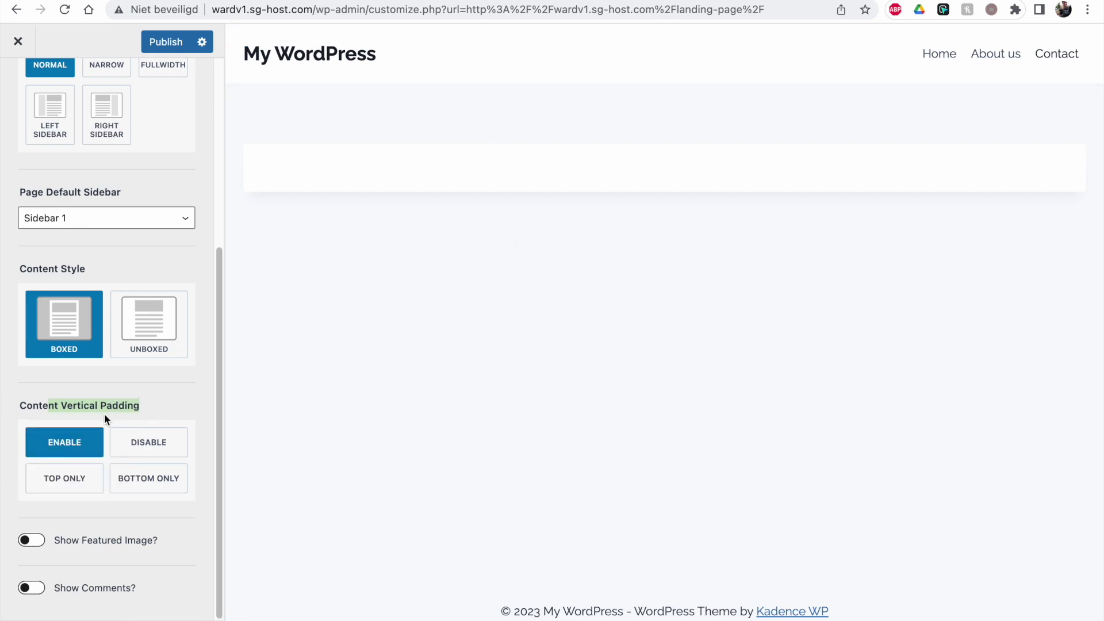
Step: Publish the page layout changes and return to the Posts/Pages Layout overview
{"action": "left_click_drag", "start_coordinate": [222, 425], "coordinate": [259, 129]}
{"action": "left_click", "coordinate": [185, 54]}
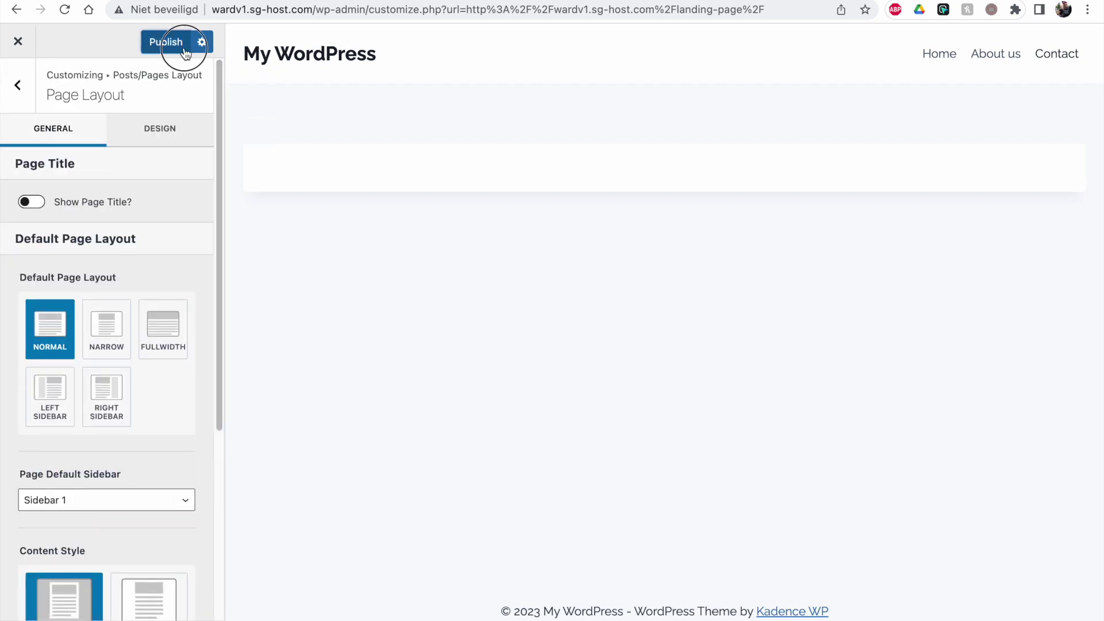
{"action": "left_click", "coordinate": [4, 85]}
Step: Look at the Single Post Layout and Archive Layout settings, then return to the Posts/Pages Layout overview
{"action": "left_click", "coordinate": [101, 173]}
{"action": "left_click", "coordinate": [13, 114]}
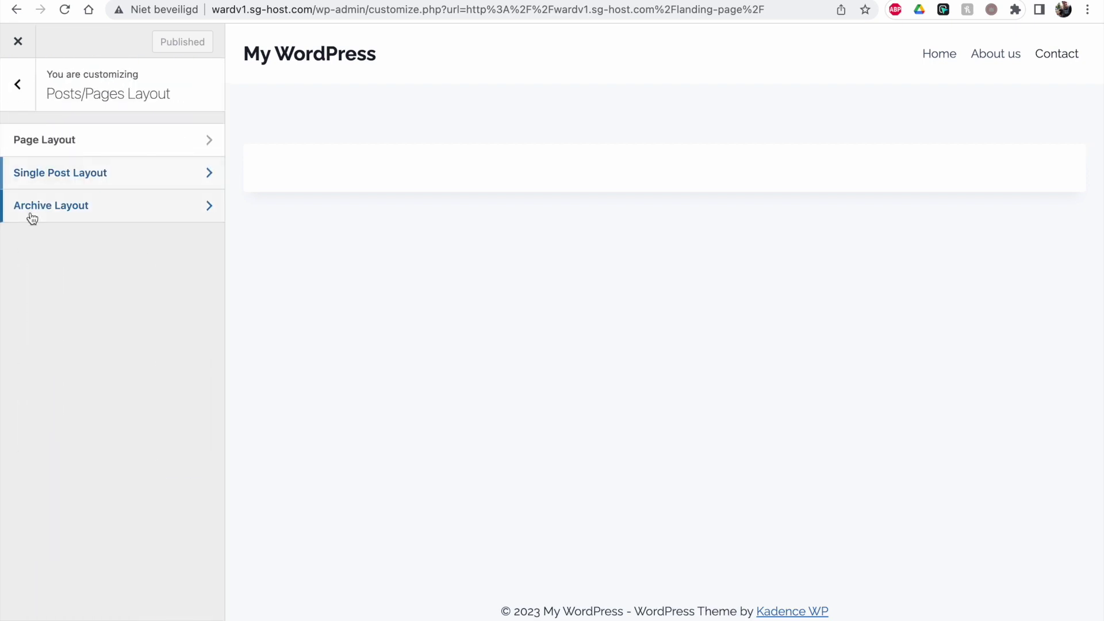
{"action": "left_click", "coordinate": [31, 217]}
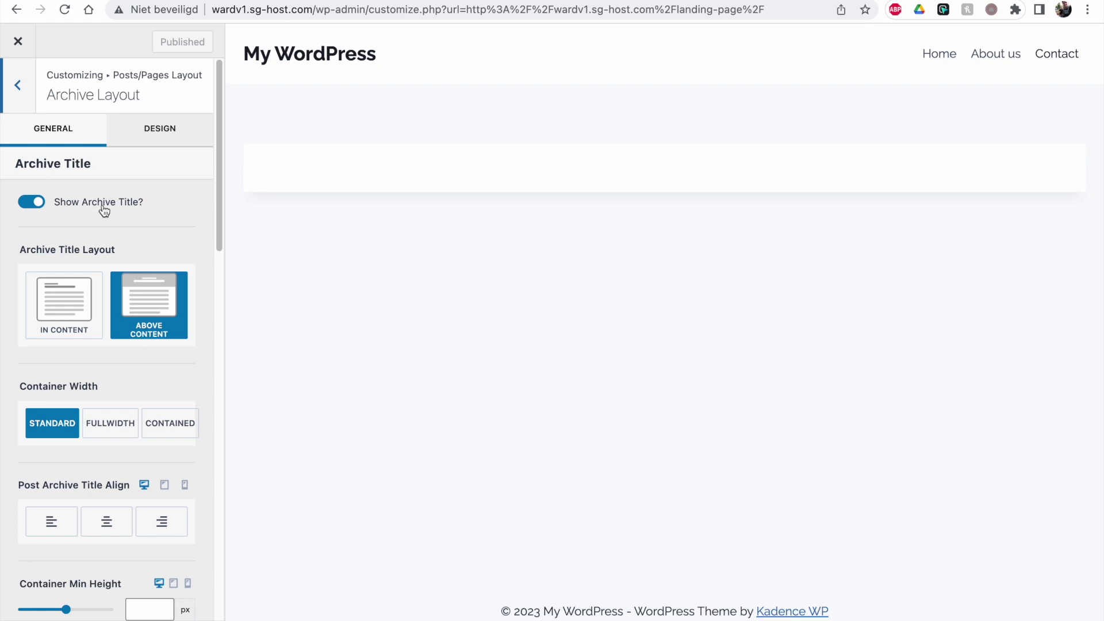
{"action": "left_click", "coordinate": [26, 96]}
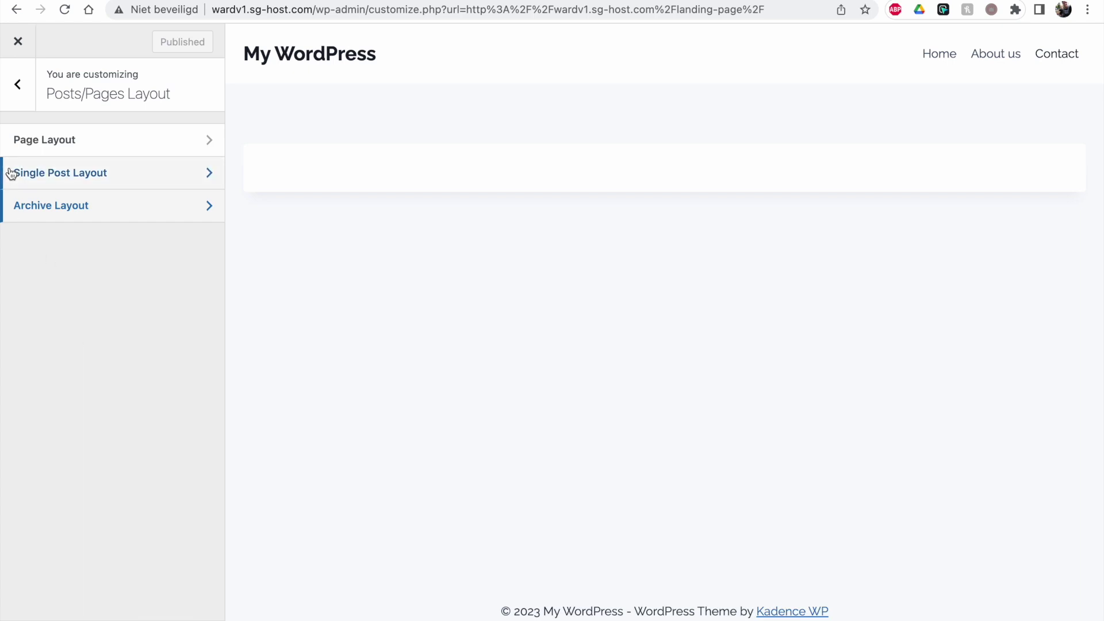
Step: Set the Content Max Width to 800 px in the general site layout settings
{"action": "left_click", "coordinate": [21, 84]}
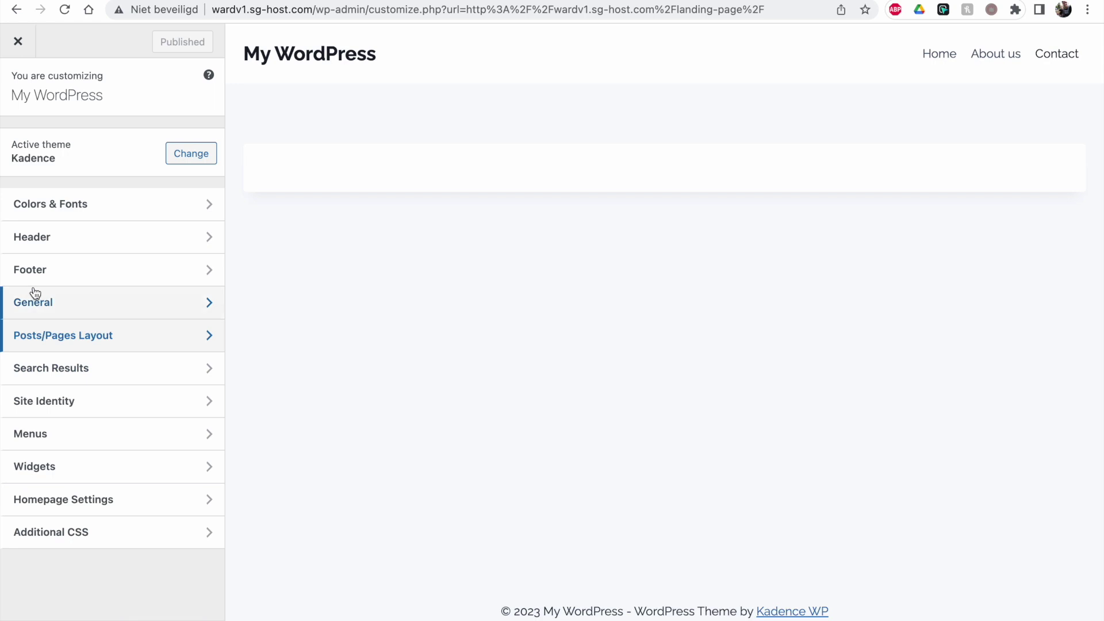
{"action": "left_click", "coordinate": [45, 309]}
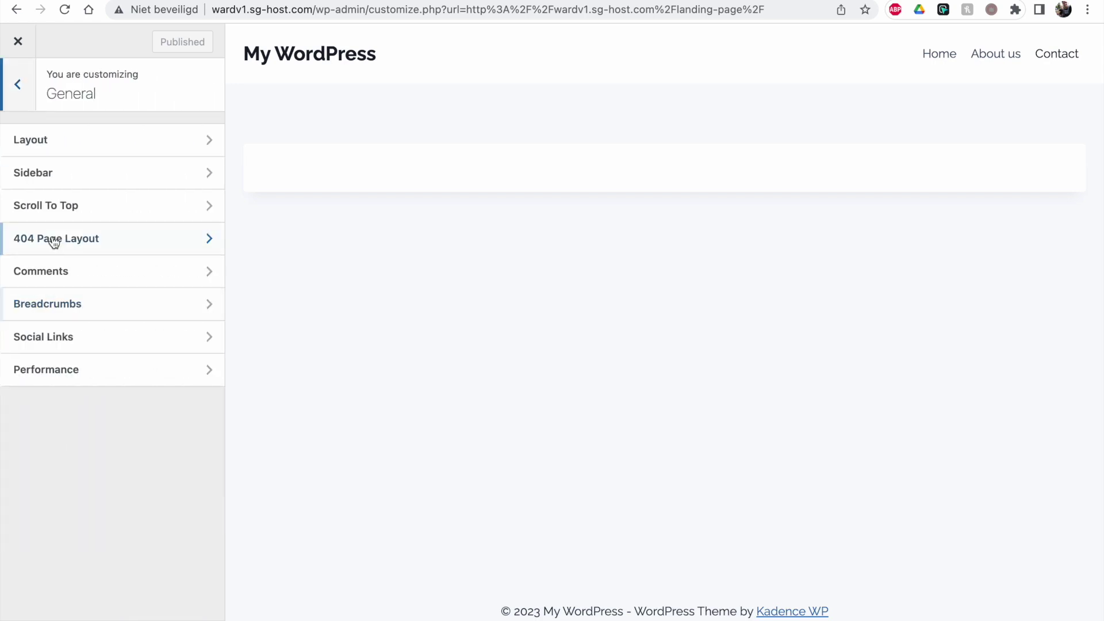
{"action": "left_click", "coordinate": [92, 140]}
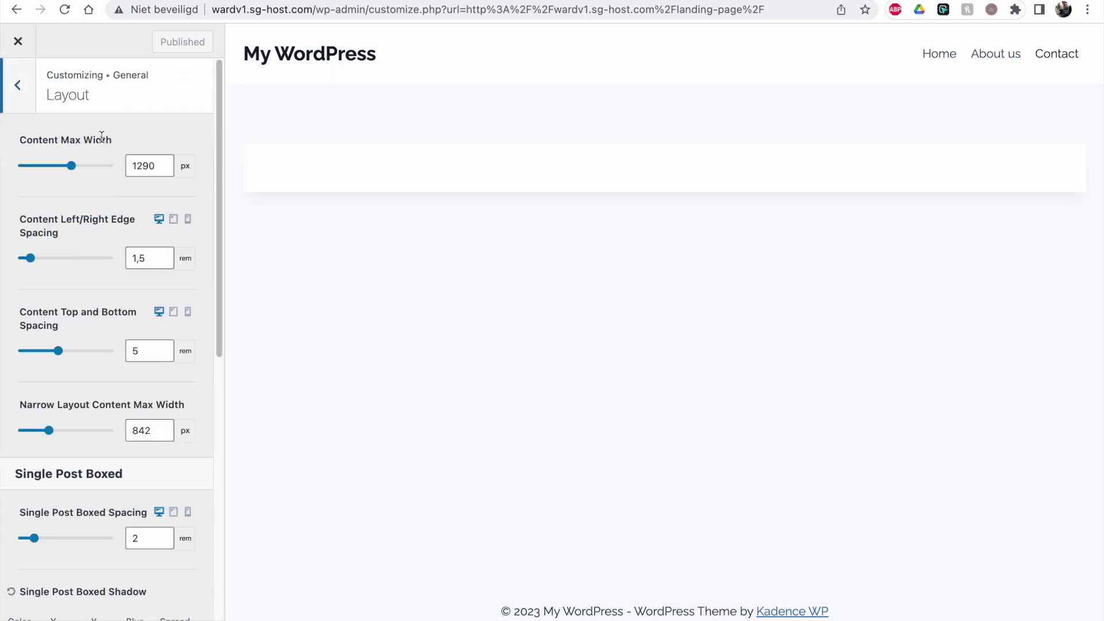
{"action": "double_click", "coordinate": [142, 167]}
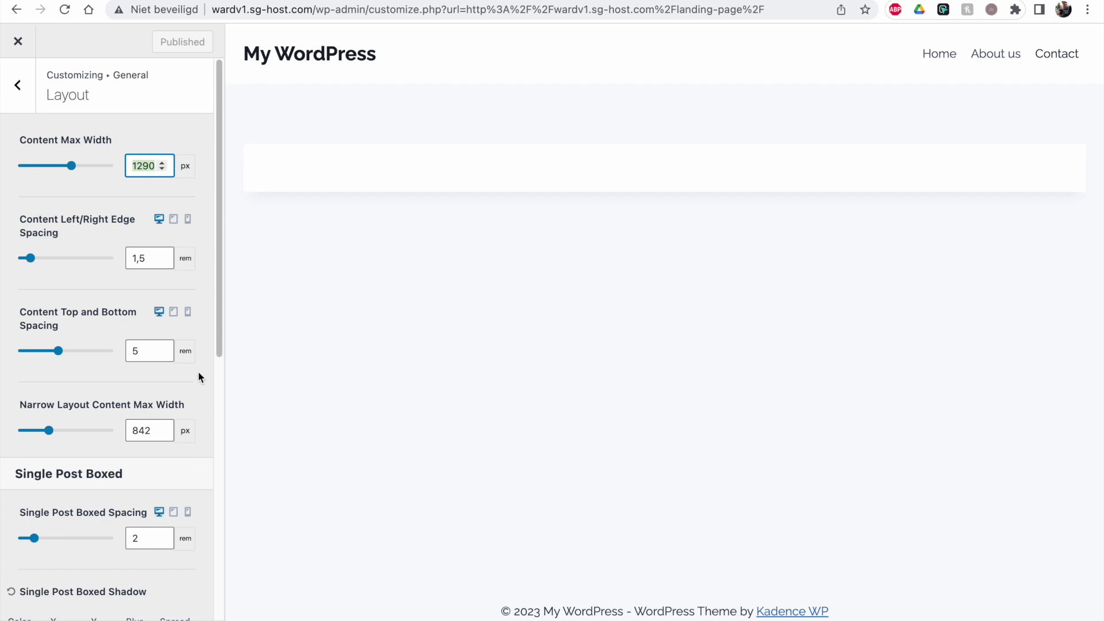
{"action": "type", "text": "8"}
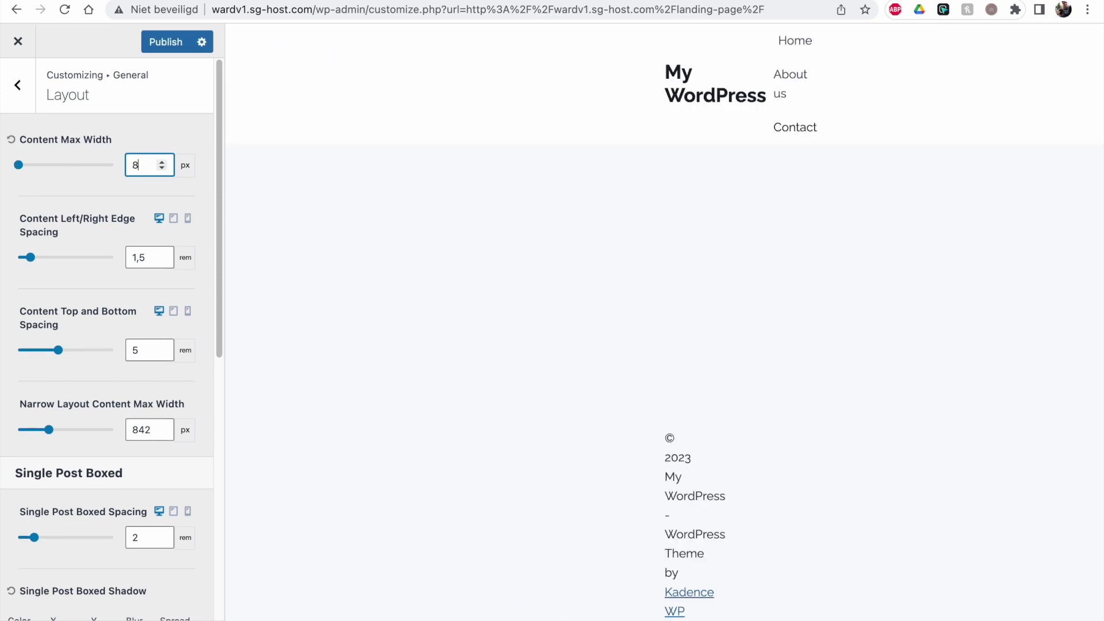
{"action": "type", "text": "00"}
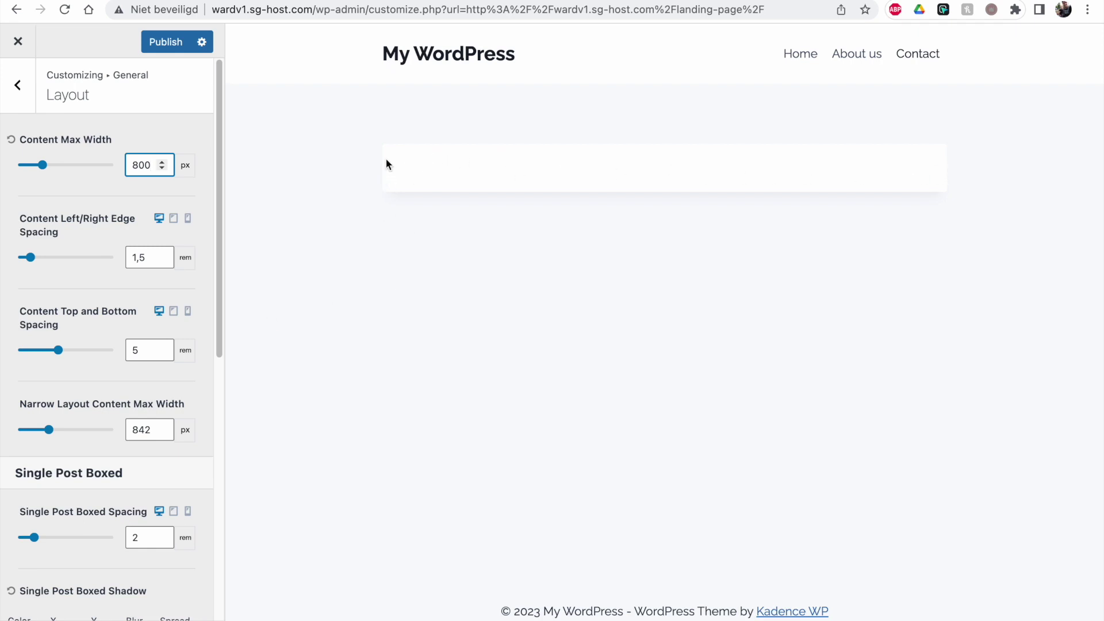
Step: Set the Content Max Width to 1100 px in the general layout settings
{"action": "left_click_drag", "start_coordinate": [24, 139], "coordinate": [115, 141]}
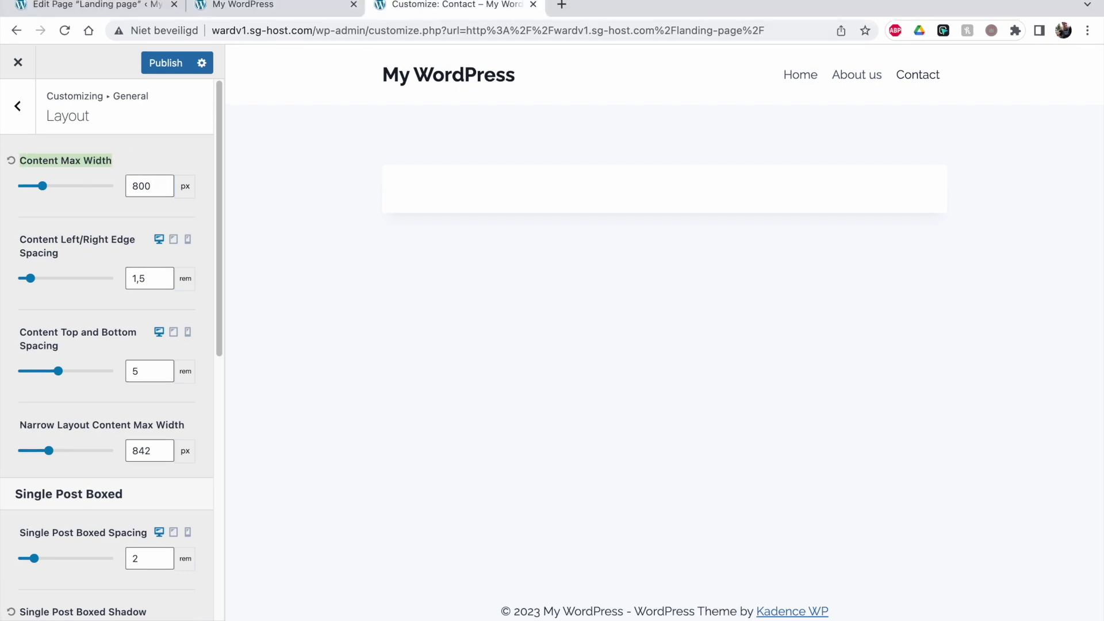
{"action": "left_click", "coordinate": [97, 8]}
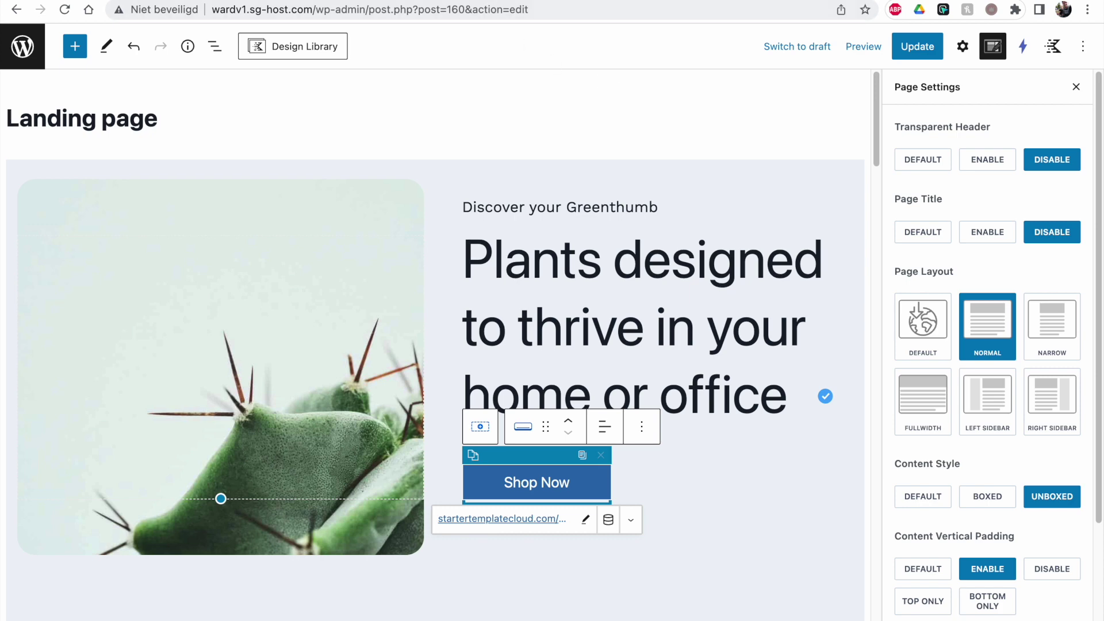
{"action": "key", "text": "ctrl+shift+Tab"}
{"action": "left_click", "coordinate": [142, 166]}
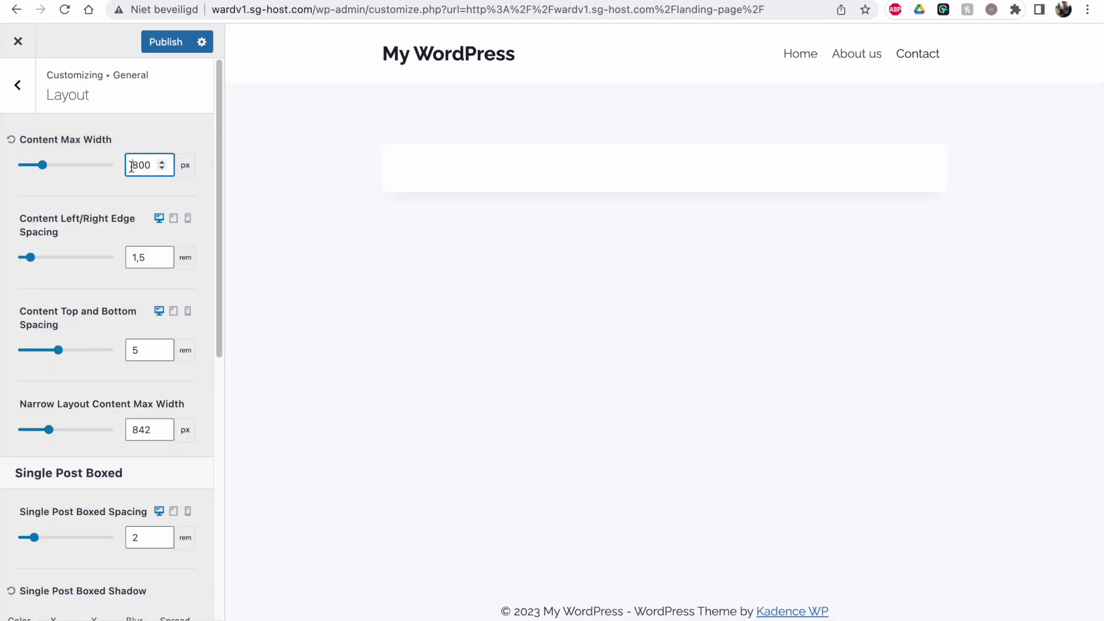
{"action": "type", "text": "1"}
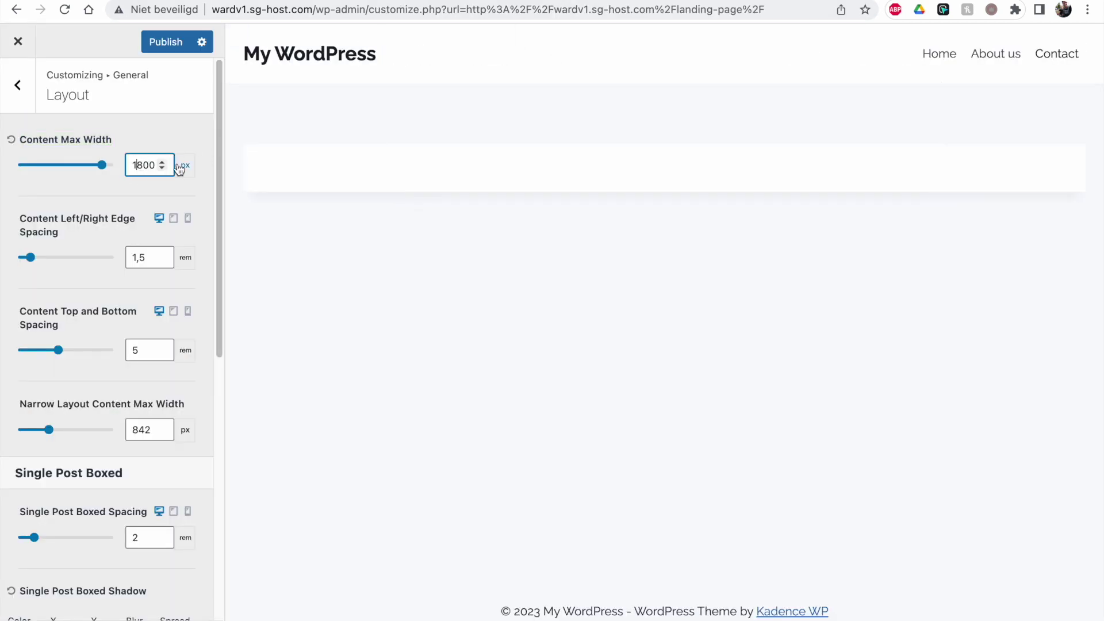
{"action": "key", "text": "Delete"}
{"action": "type", "text": "1"}
{"action": "left_click", "coordinate": [106, 186]}
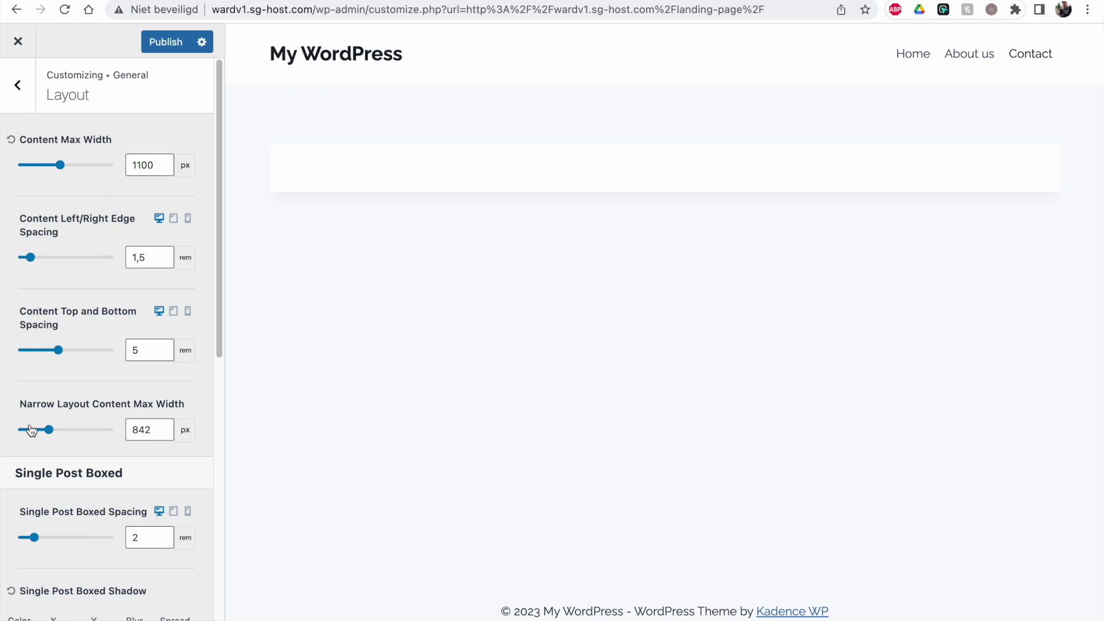
Step: Set the Landing page's Page Layout to Narrow in the page editor and look at its Content Vertical Padding options
{"action": "left_click_drag", "start_coordinate": [23, 401], "coordinate": [189, 408]}
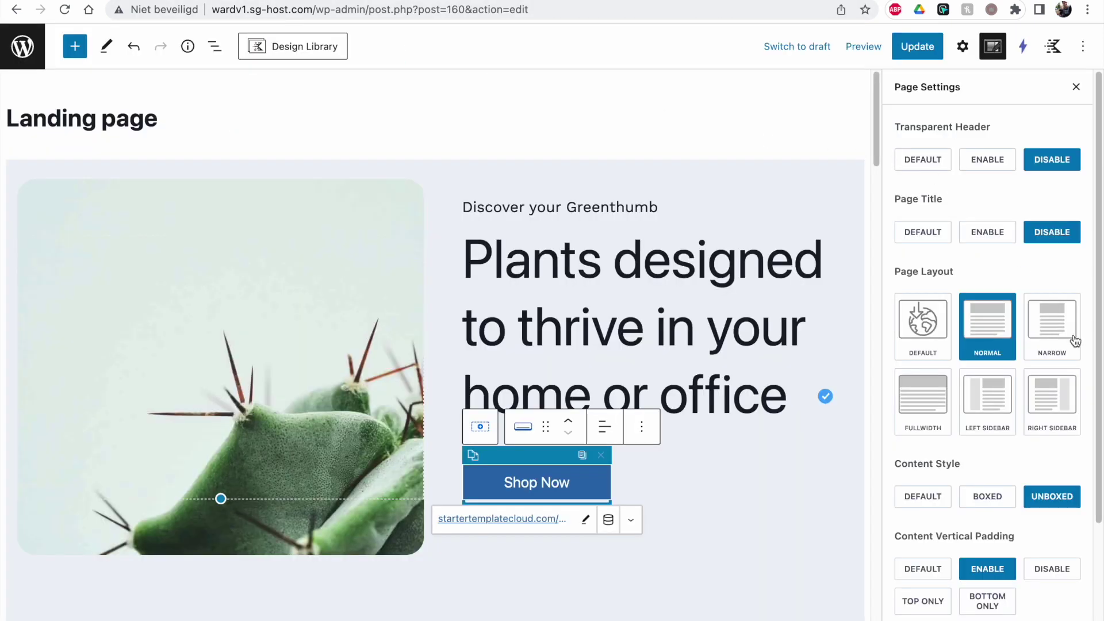
{"action": "left_click", "coordinate": [1056, 339]}
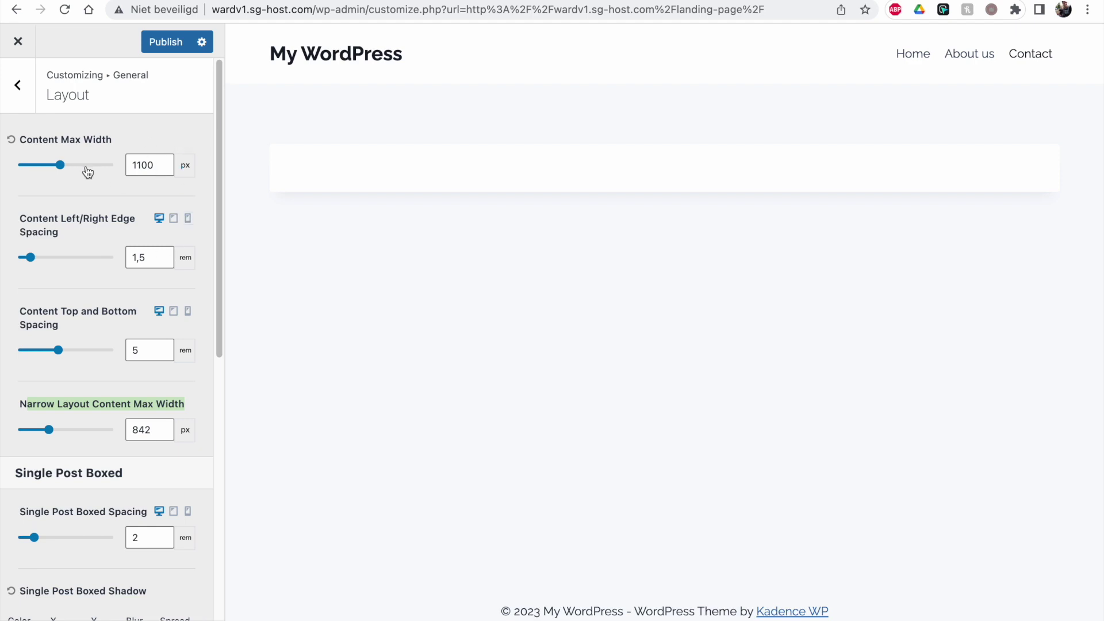
{"action": "left_click", "coordinate": [64, 395]}
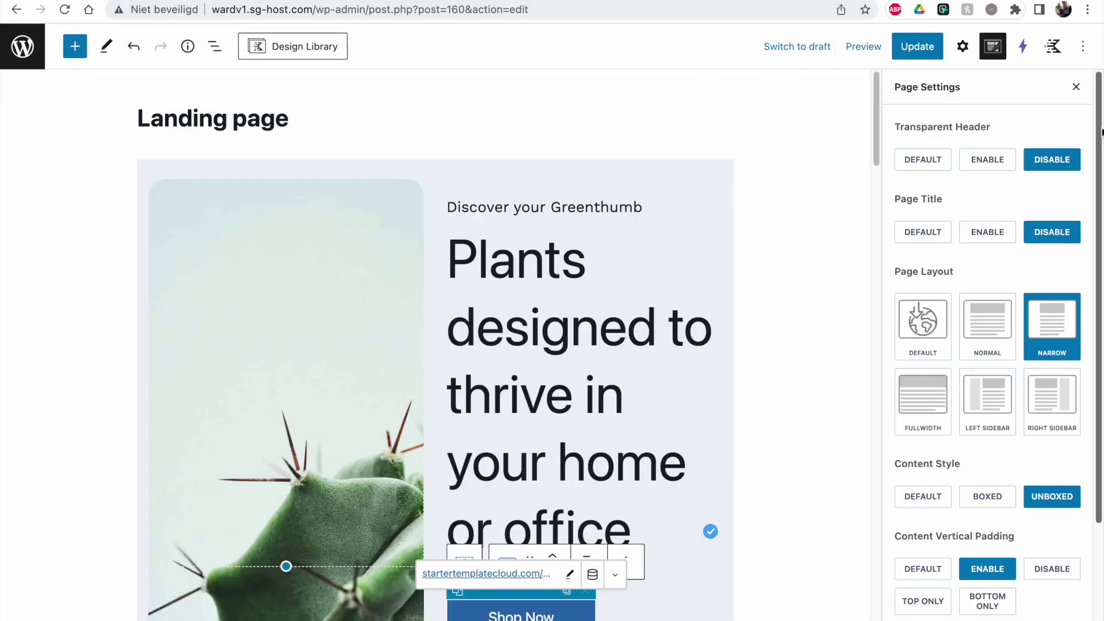
{"action": "scroll", "coordinate": [1082, 254], "scroll_direction": "down", "scroll_amount": 3}
{"action": "left_click_drag", "start_coordinate": [917, 399], "coordinate": [1038, 392]}
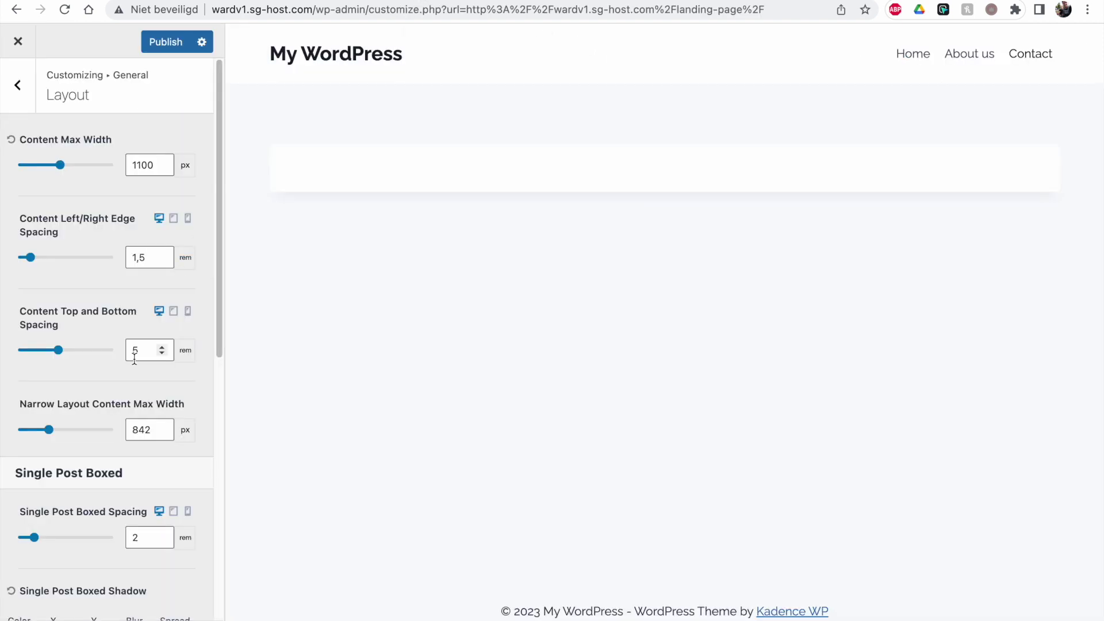
Step: Try Content Top and Bottom Spacing values of 8 rem and 1 rem, then set it back to 5 rem
{"action": "left_click", "coordinate": [139, 351]}
{"action": "left_click", "coordinate": [125, 355]}
{"action": "type", "text": "8"}
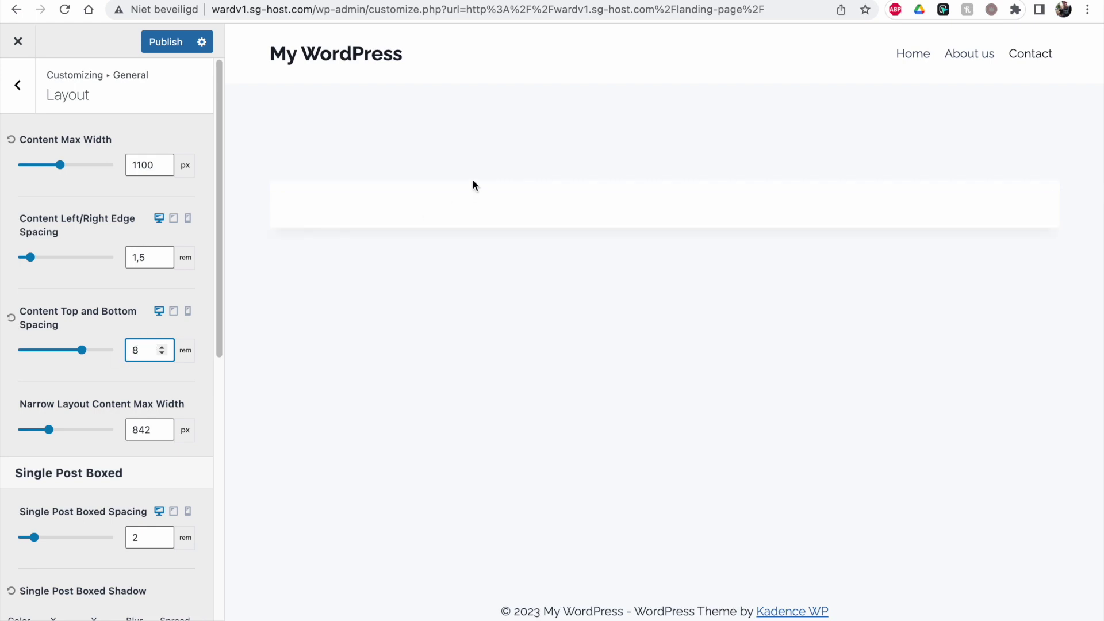
{"action": "key", "text": "BackSpace"}
{"action": "type", "text": "1"}
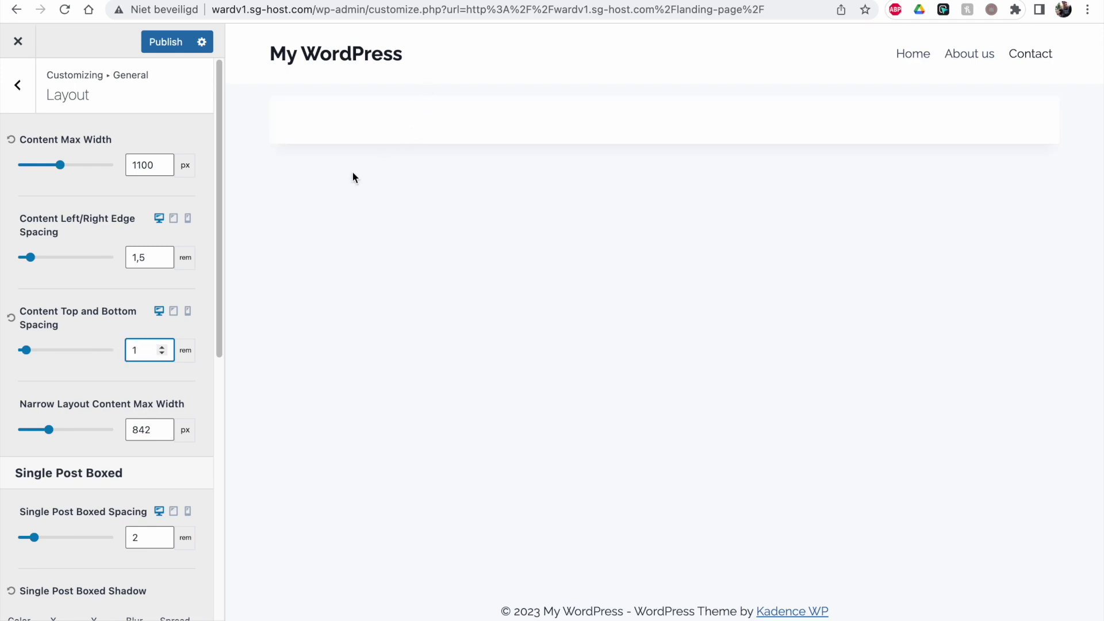
{"action": "left_click", "coordinate": [185, 351]}
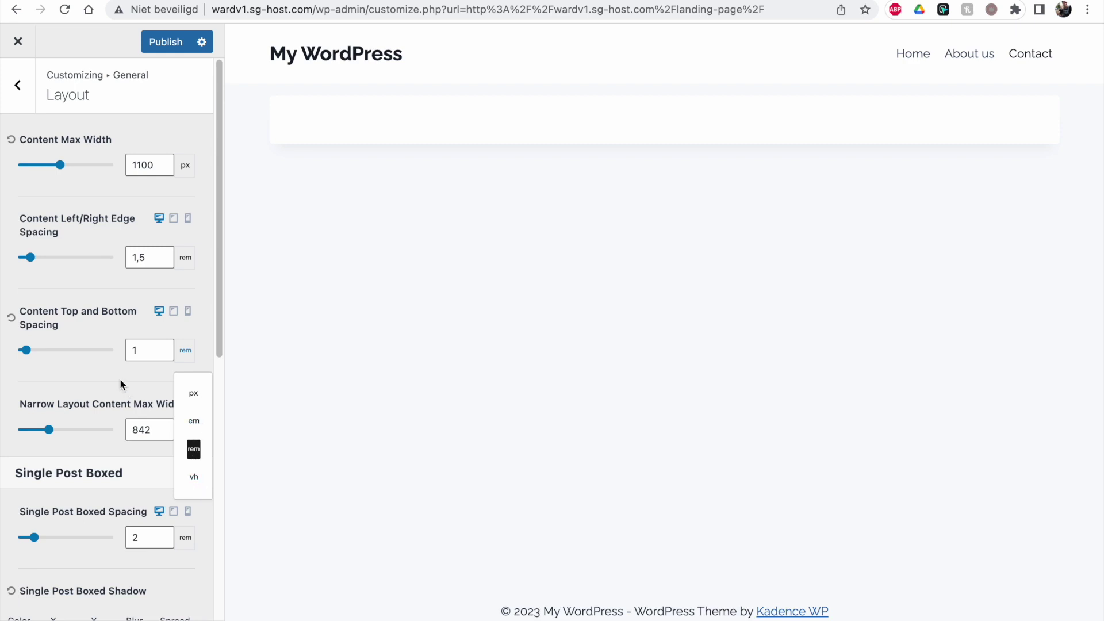
{"action": "left_click", "coordinate": [173, 354]}
{"action": "key", "text": "BackSpace"}
{"action": "type", "text": "5"}
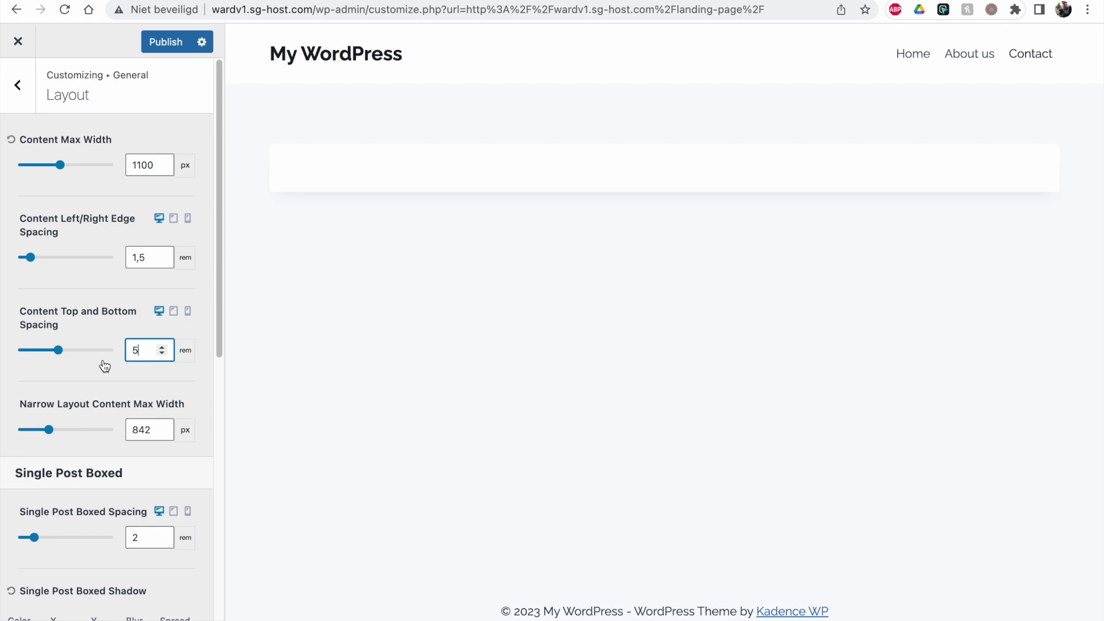
Step: Adjust the desktop Content Top and Bottom Spacing to 5,28 rem
{"action": "left_click", "coordinate": [109, 350]}
{"action": "left_click", "coordinate": [69, 353]}
{"action": "left_click_drag", "start_coordinate": [69, 353], "coordinate": [61, 351]}
Step: Review the Single Post Boxed, Archive Grid Boxed and Narrow Layout Content Max Width settings
{"action": "left_click_drag", "start_coordinate": [219, 342], "coordinate": [219, 403]}
{"action": "left_click_drag", "start_coordinate": [16, 349], "coordinate": [128, 352]}
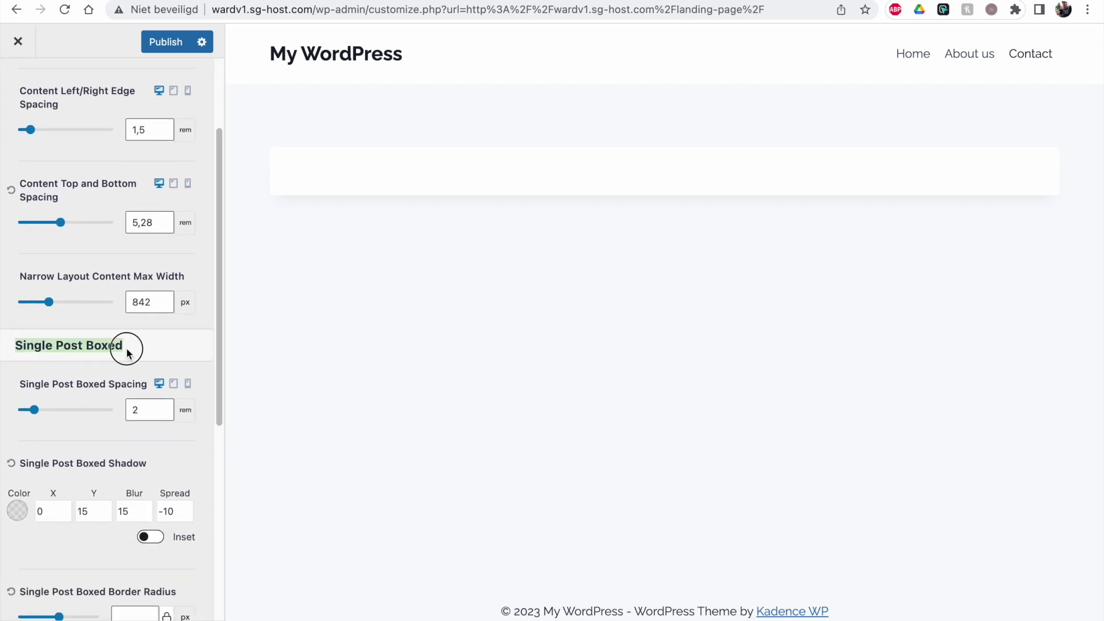
{"action": "left_click_drag", "start_coordinate": [221, 349], "coordinate": [219, 369]}
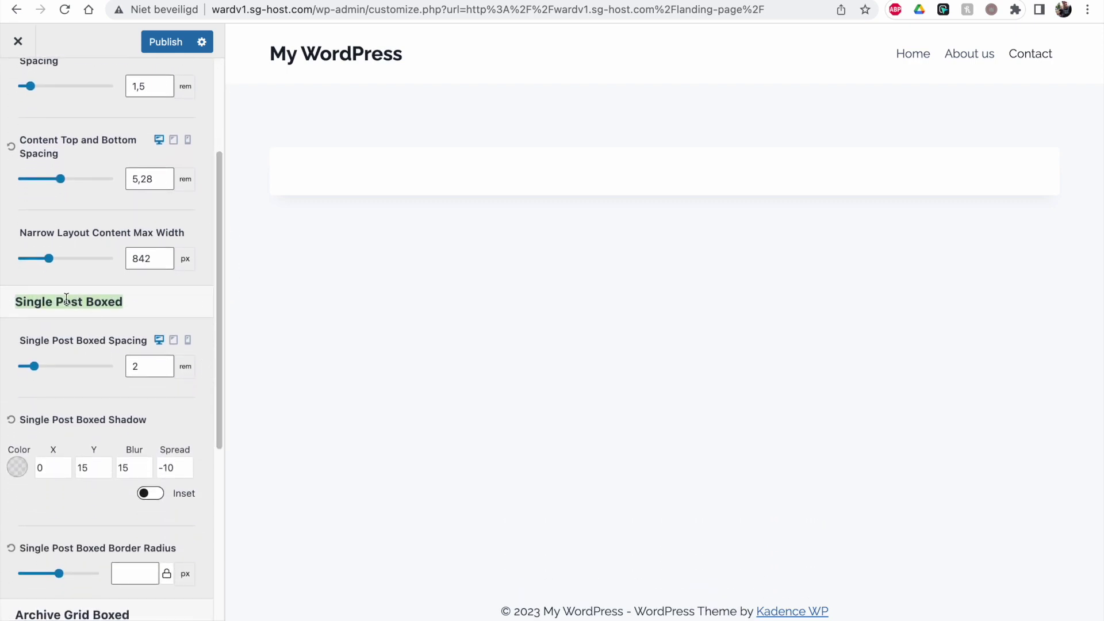
{"action": "left_click_drag", "start_coordinate": [216, 303], "coordinate": [218, 365]}
{"action": "left_click_drag", "start_coordinate": [217, 282], "coordinate": [207, 388]}
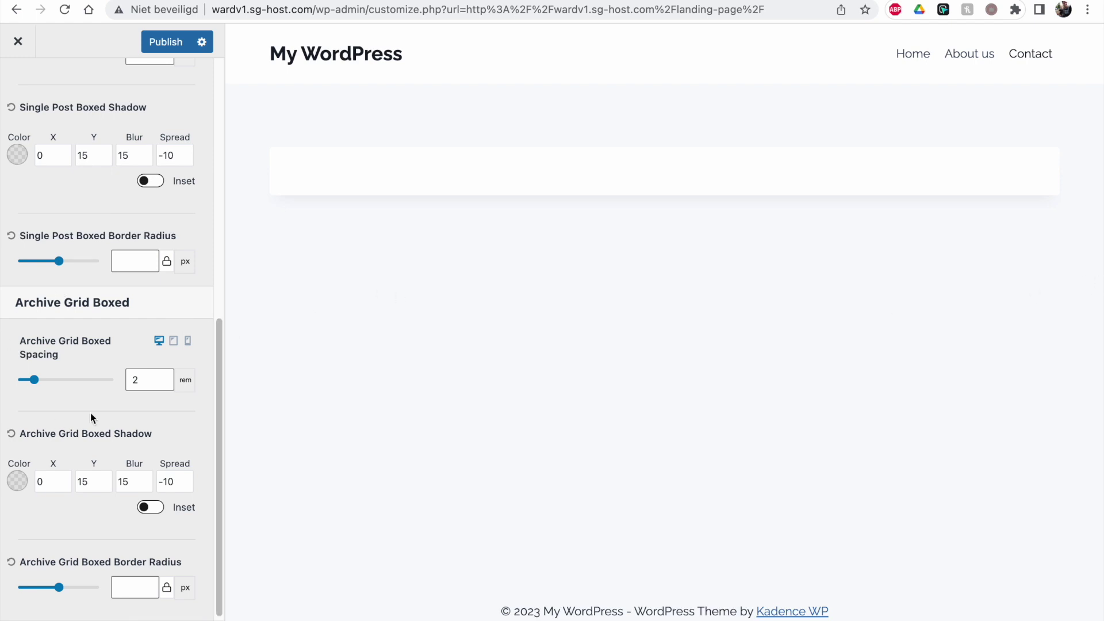
{"action": "left_click_drag", "start_coordinate": [218, 403], "coordinate": [234, 35]}
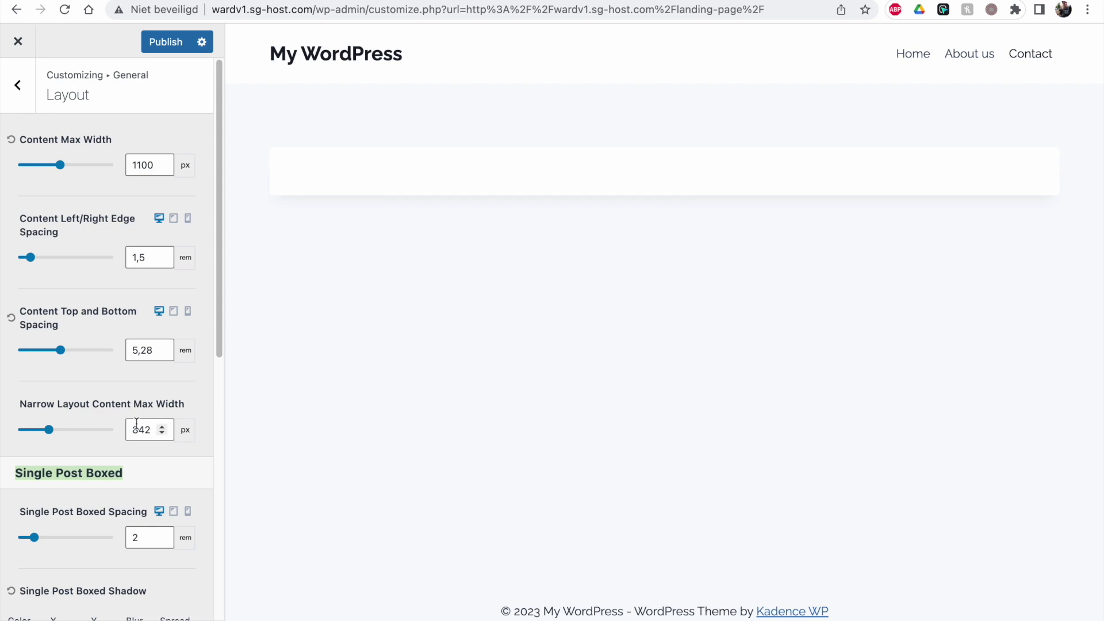
{"action": "left_click_drag", "start_coordinate": [60, 400], "coordinate": [148, 399]}
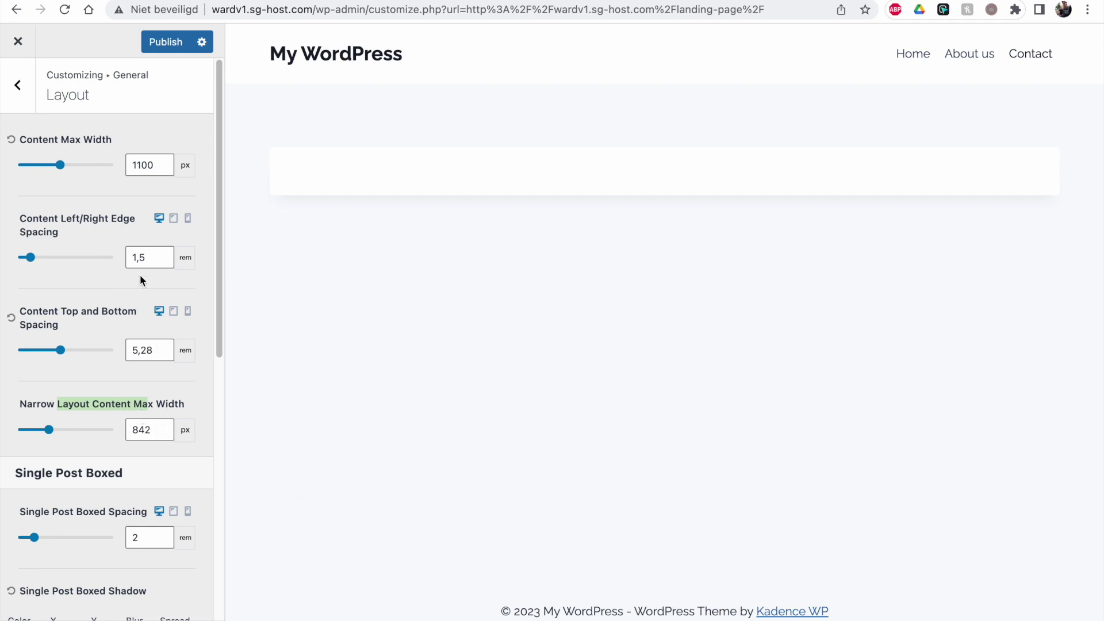
Step: Publish the general layout changes and return to the General settings overview
{"action": "left_click", "coordinate": [166, 42]}
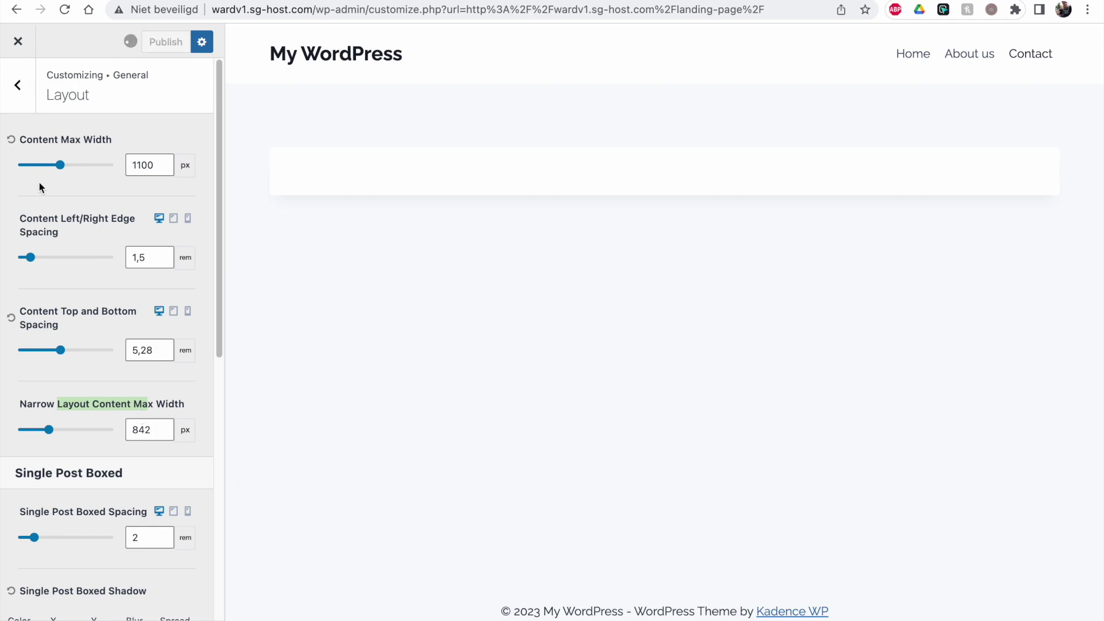
{"action": "left_click", "coordinate": [28, 107]}
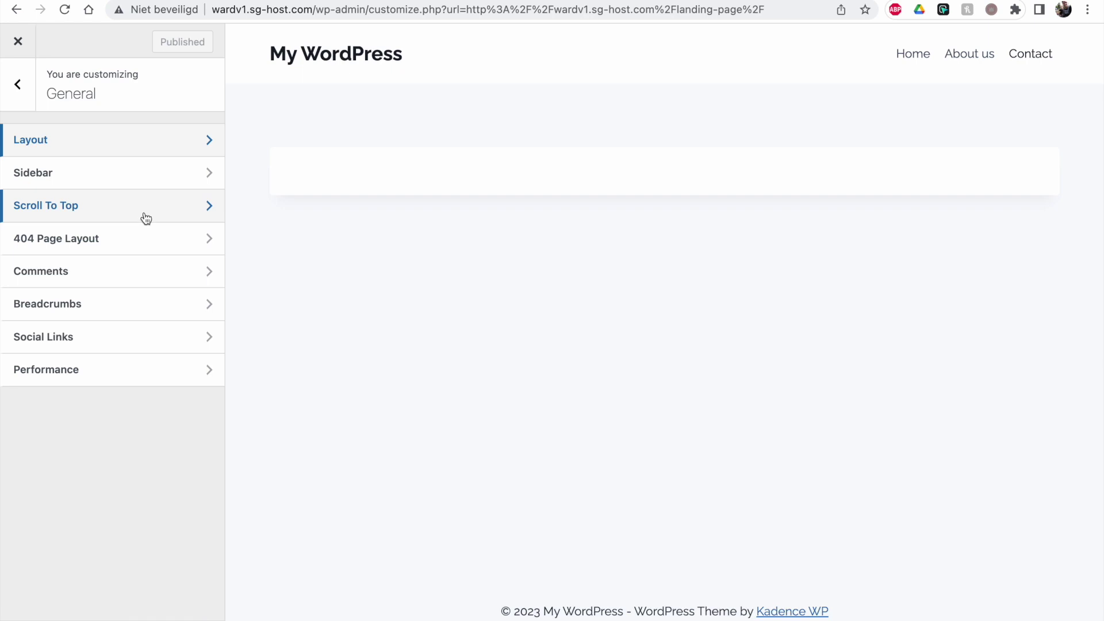
Step: Set the Sidebar Width to 20% and return to the General settings overview
{"action": "left_click", "coordinate": [136, 181]}
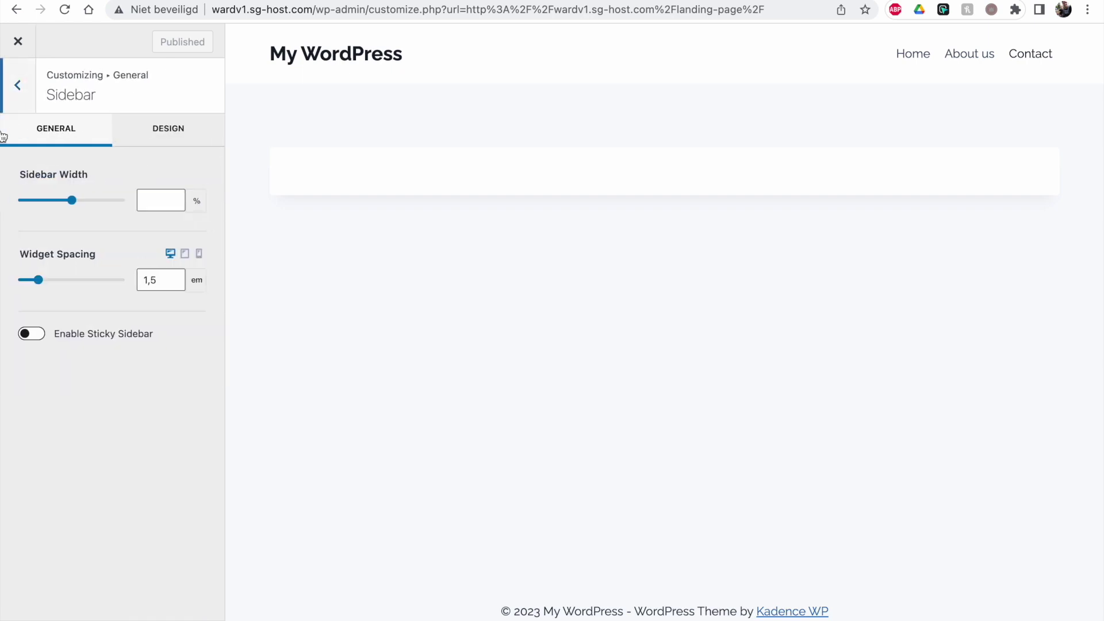
{"action": "left_click", "coordinate": [155, 191]}
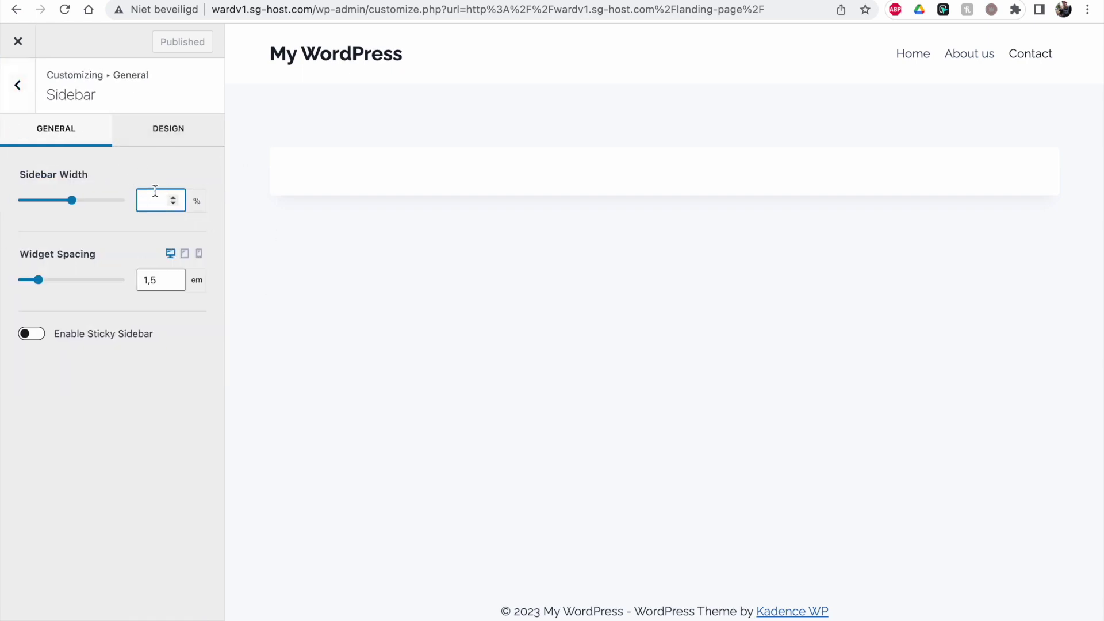
{"action": "type", "text": "20"}
{"action": "left_click", "coordinate": [161, 228]}
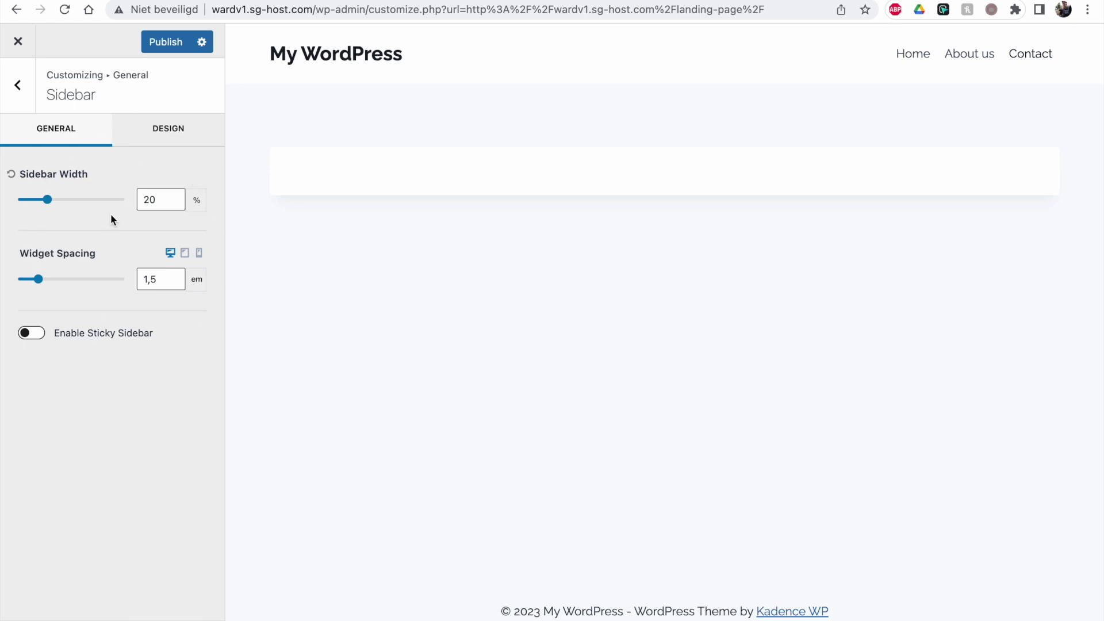
{"action": "left_click", "coordinate": [33, 108]}
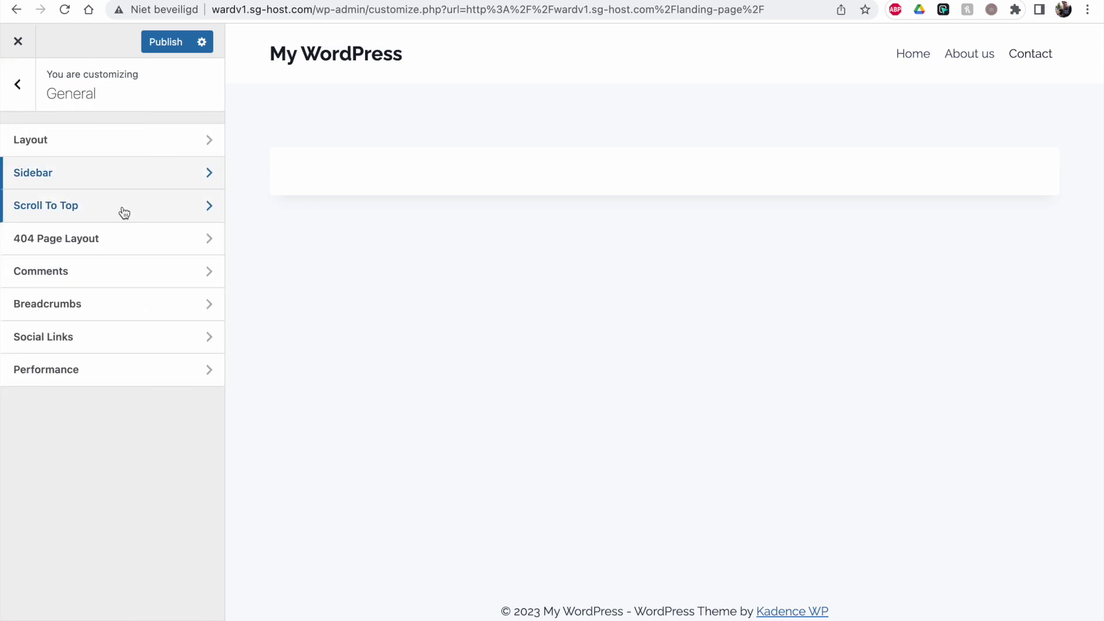
Step: Look through the 404 Page Layout settings and return to the General settings overview
{"action": "left_click", "coordinate": [118, 238]}
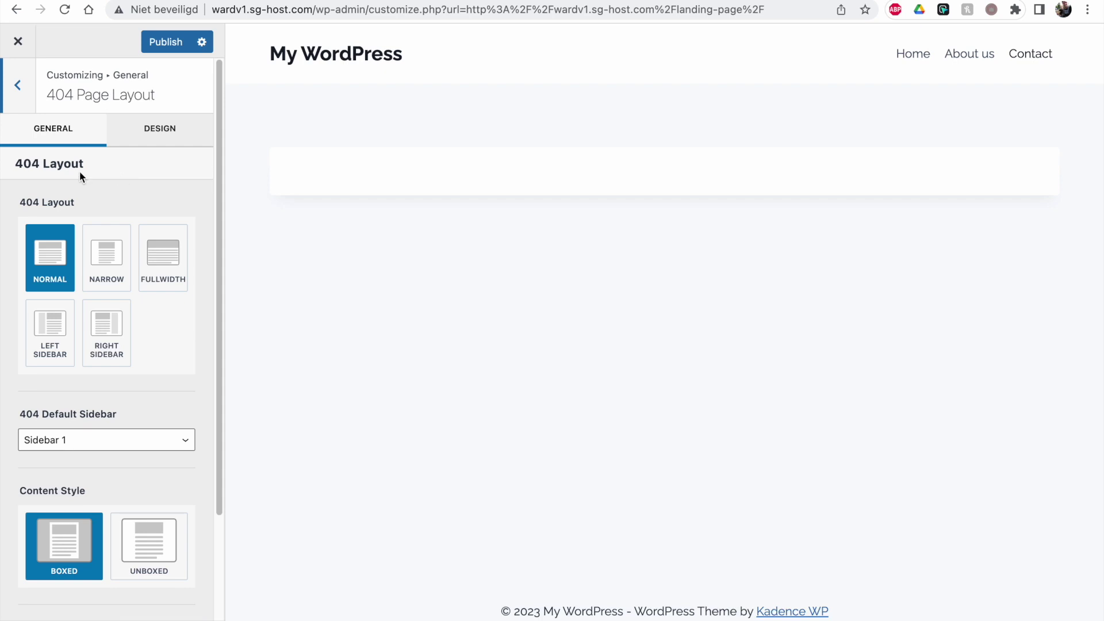
{"action": "left_click_drag", "start_coordinate": [219, 215], "coordinate": [205, 338]}
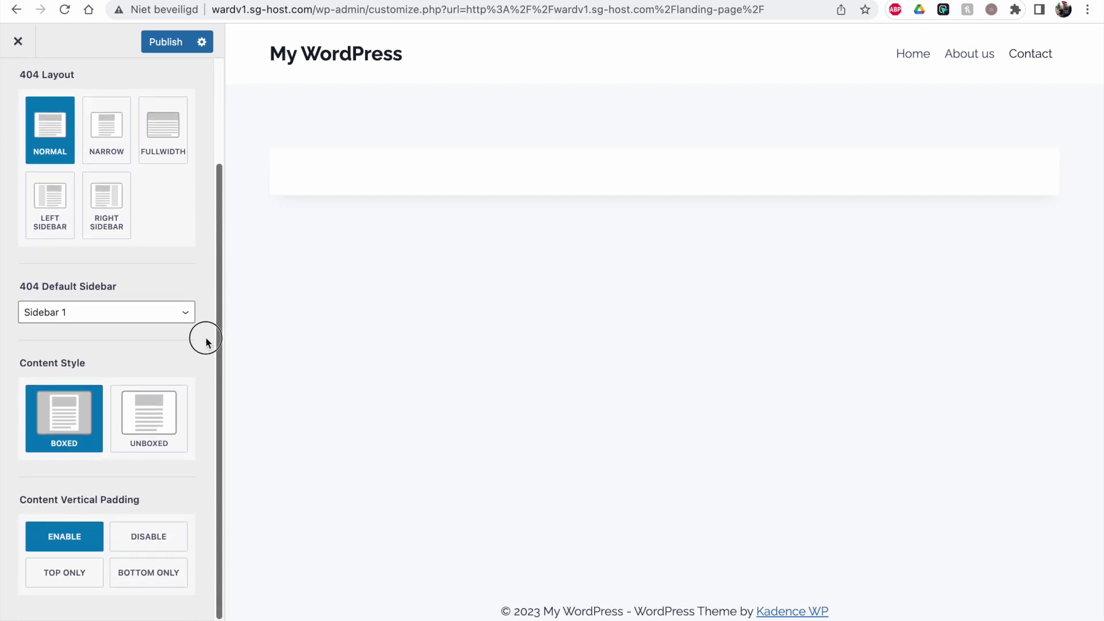
{"action": "left_click_drag", "start_coordinate": [216, 498], "coordinate": [236, 331]}
{"action": "left_click", "coordinate": [16, 84]}
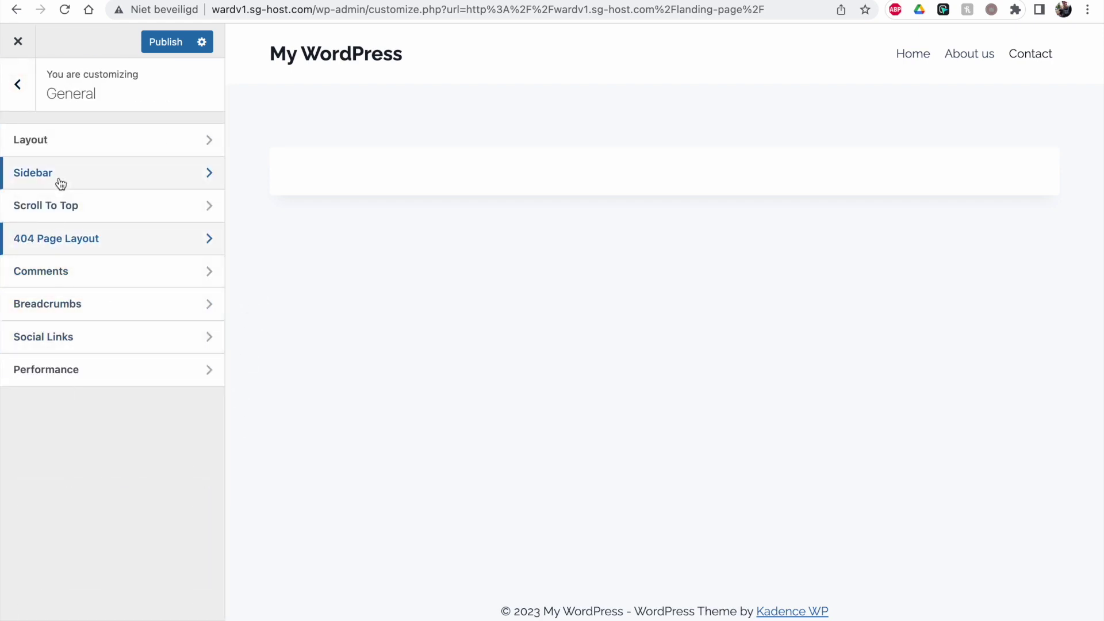
Step: Try the different global color palettes and switch to the one with orange accents, then return to the Colors & Fonts overview
{"action": "left_click", "coordinate": [25, 92]}
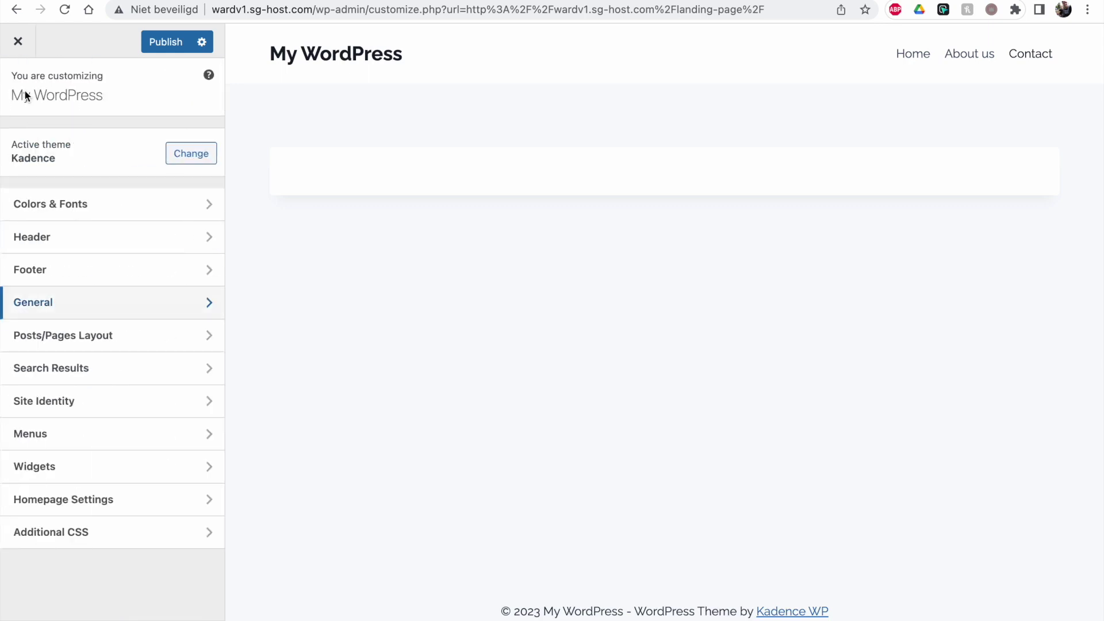
{"action": "left_click", "coordinate": [72, 208]}
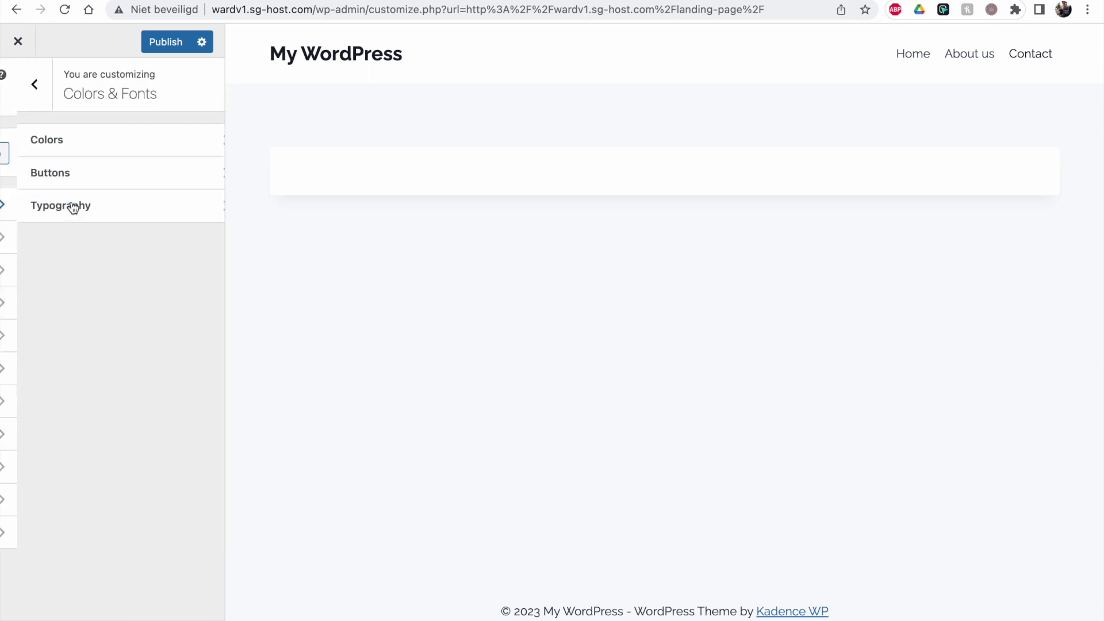
{"action": "left_click", "coordinate": [54, 143]}
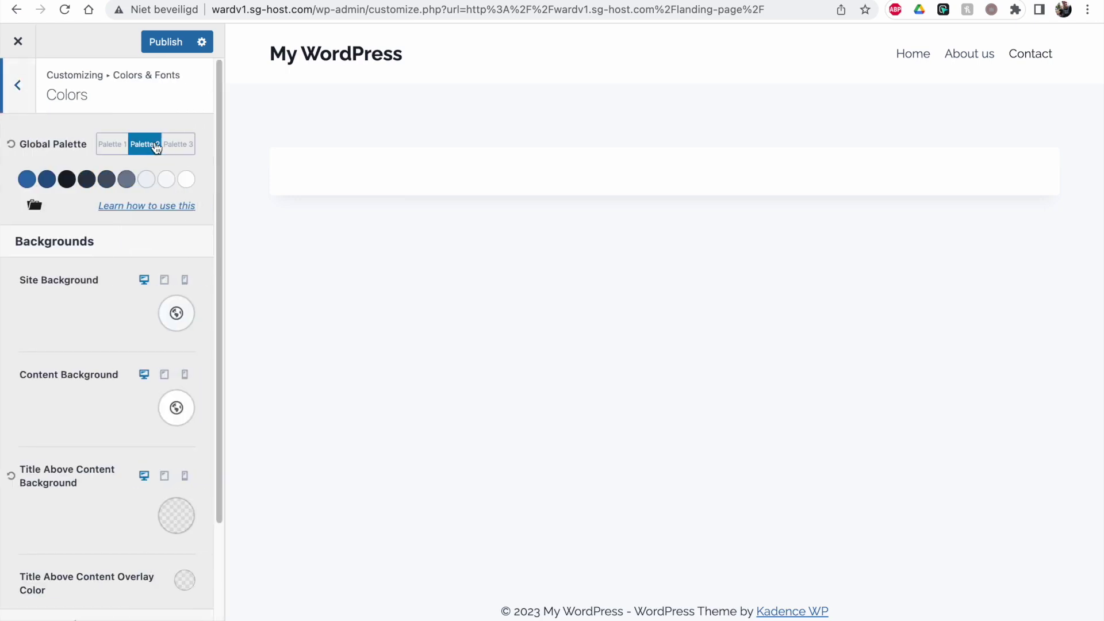
{"action": "left_click", "coordinate": [115, 145]}
{"action": "left_click", "coordinate": [144, 144]}
{"action": "left_click", "coordinate": [176, 146]}
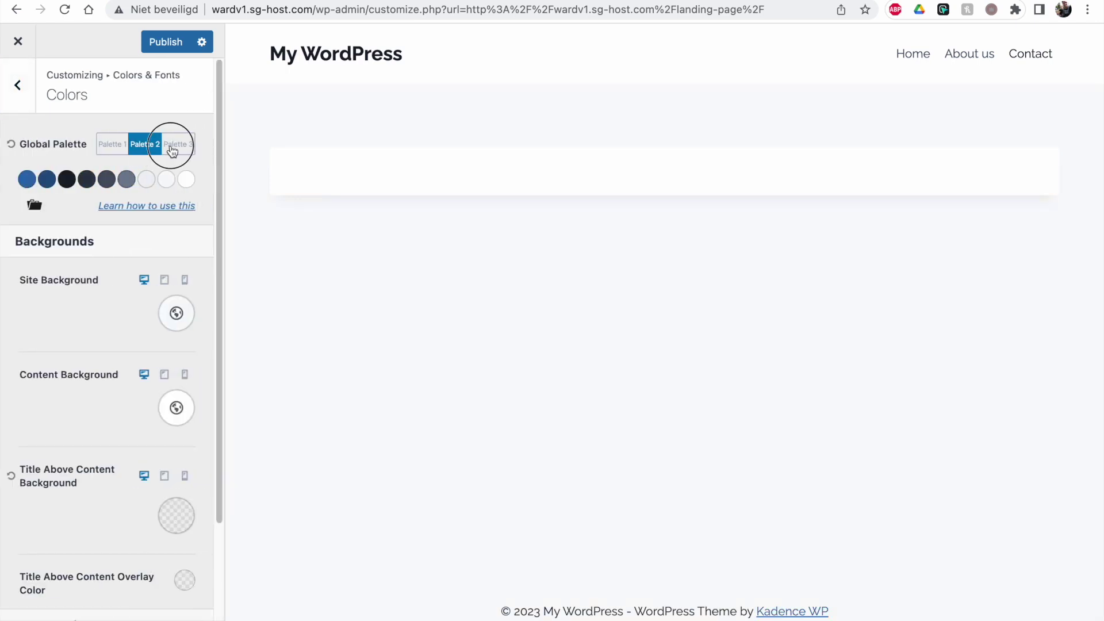
{"action": "left_click", "coordinate": [125, 146]}
{"action": "left_click", "coordinate": [25, 102]}
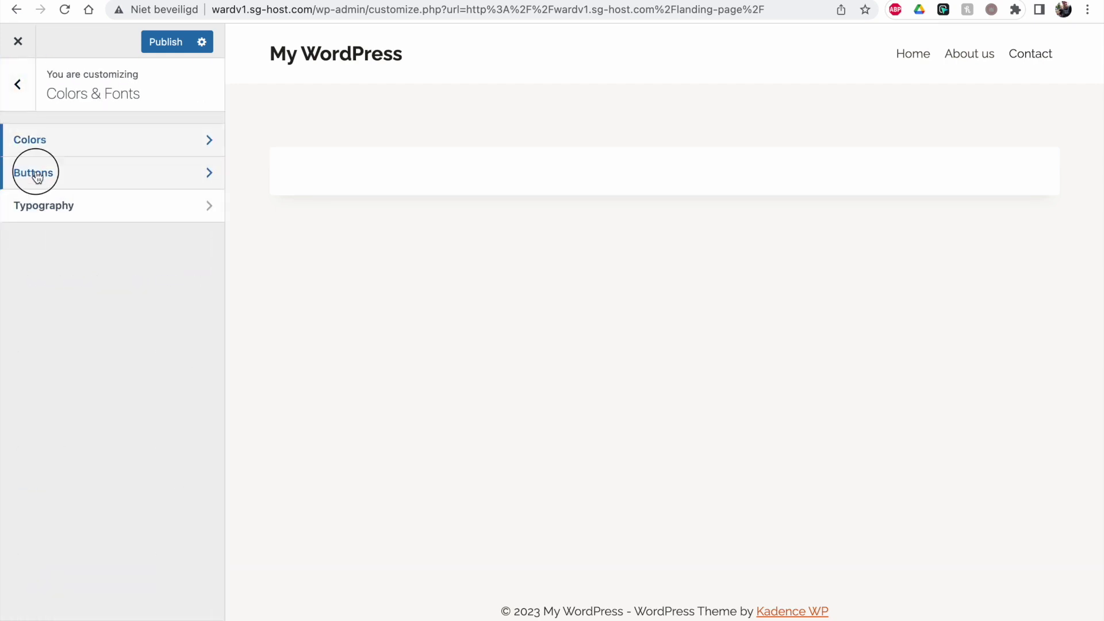
Step: Check the global button settings, return to the Colors & Fonts overview, and look at the Landing page in the editor
{"action": "left_click", "coordinate": [37, 176]}
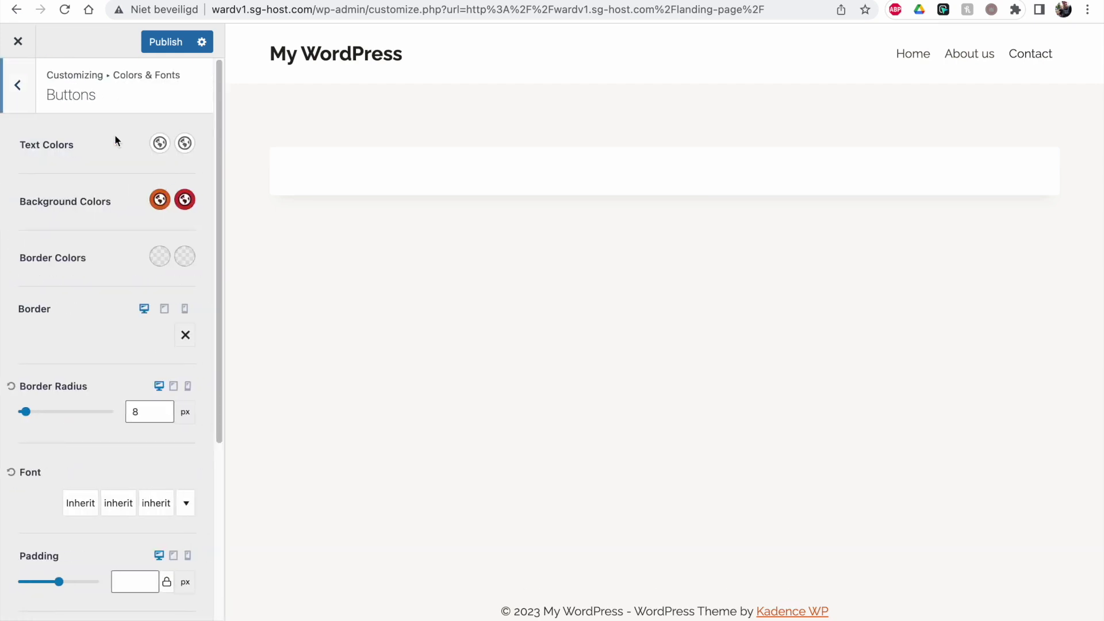
{"action": "left_click", "coordinate": [20, 87]}
{"action": "left_click", "coordinate": [104, 5]}
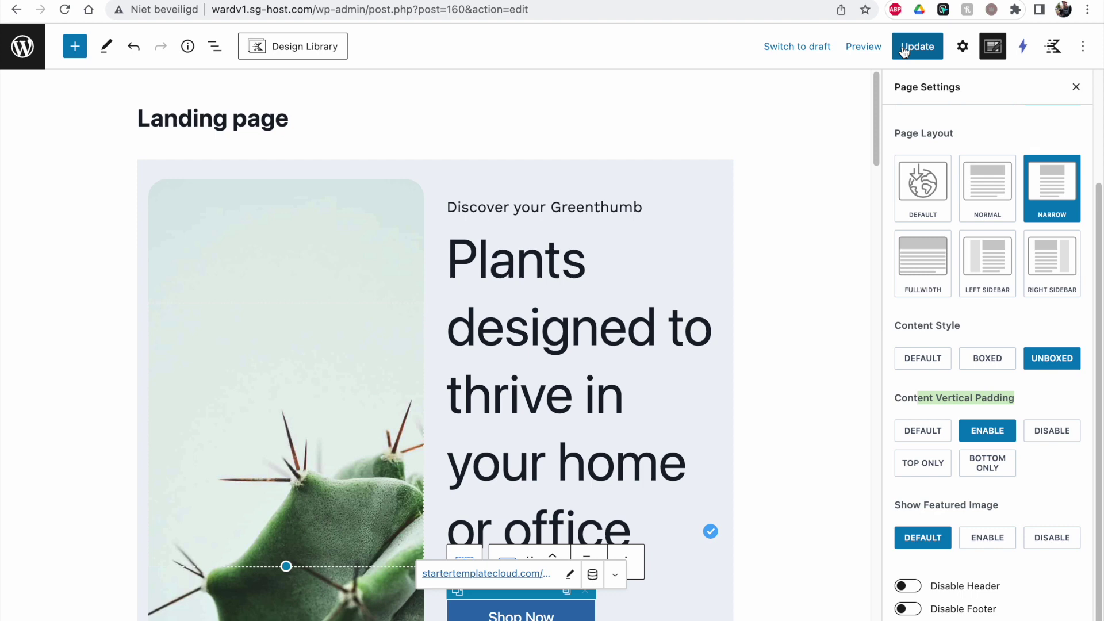
{"action": "left_click", "coordinate": [963, 46]}
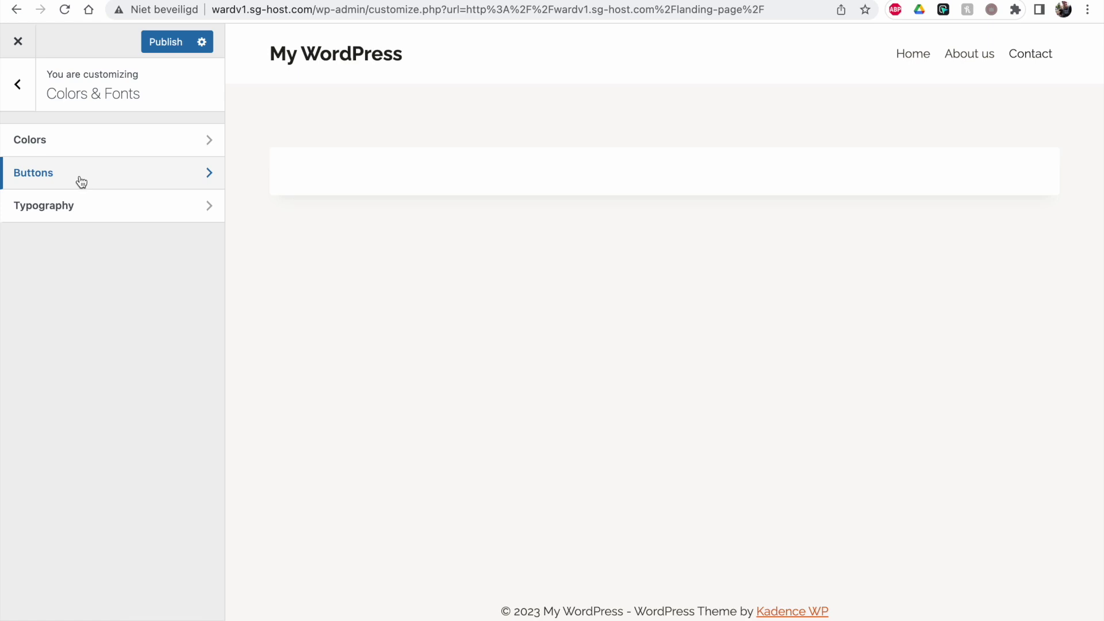
Step: Set the Base Font to Lato in the Typography settings and publish the changes from the Colors & Fonts overview
{"action": "left_click", "coordinate": [70, 208]}
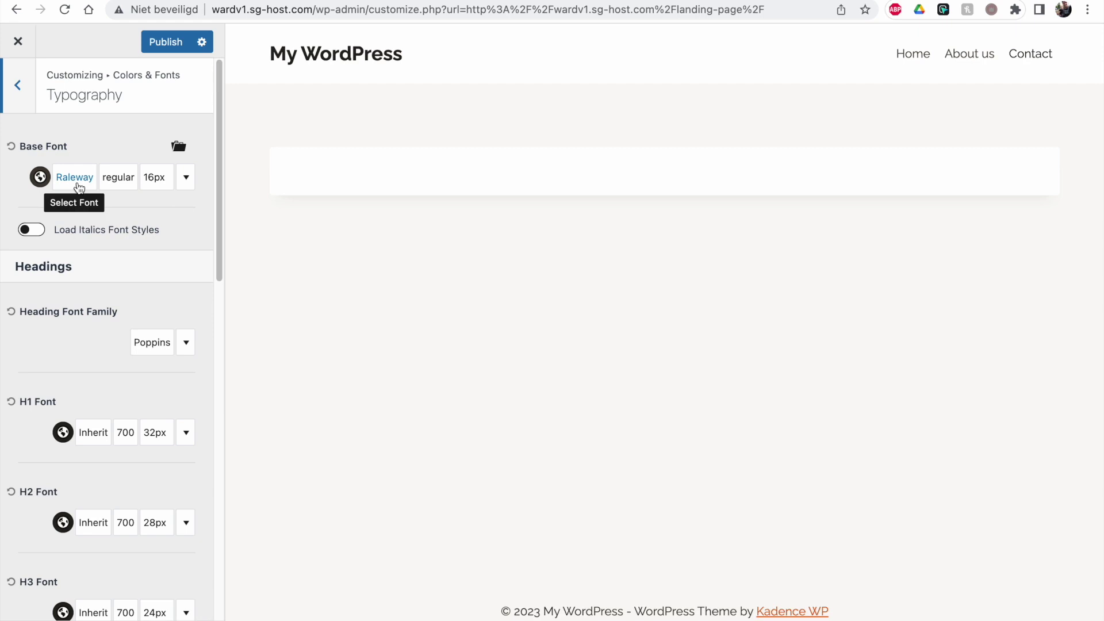
{"action": "left_click", "coordinate": [79, 188]}
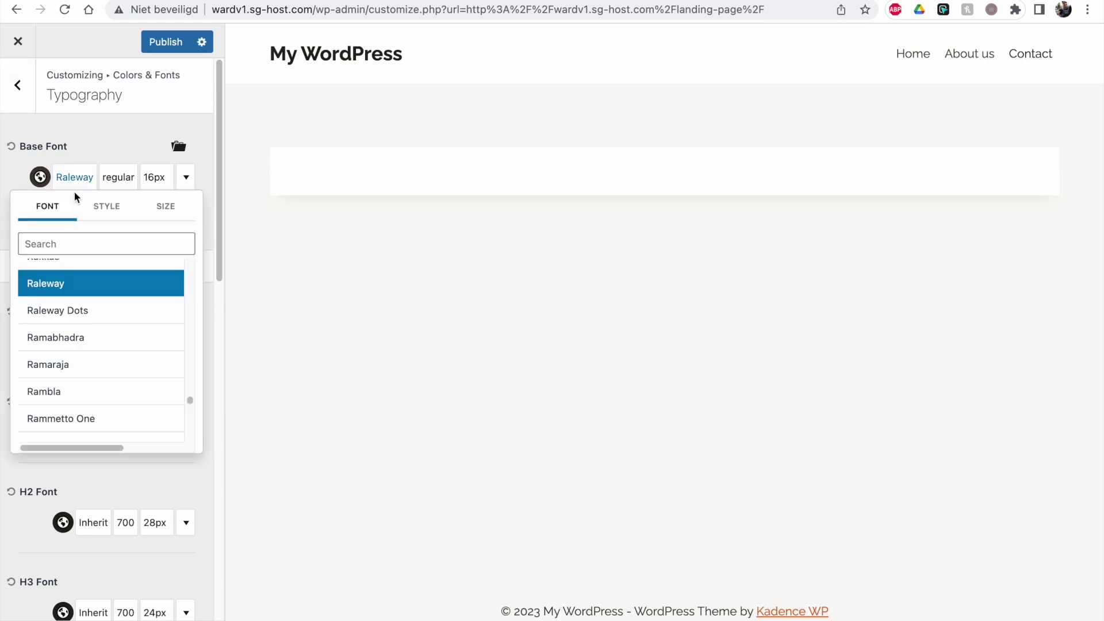
{"action": "left_click", "coordinate": [70, 245]}
{"action": "type", "text": "lato"}
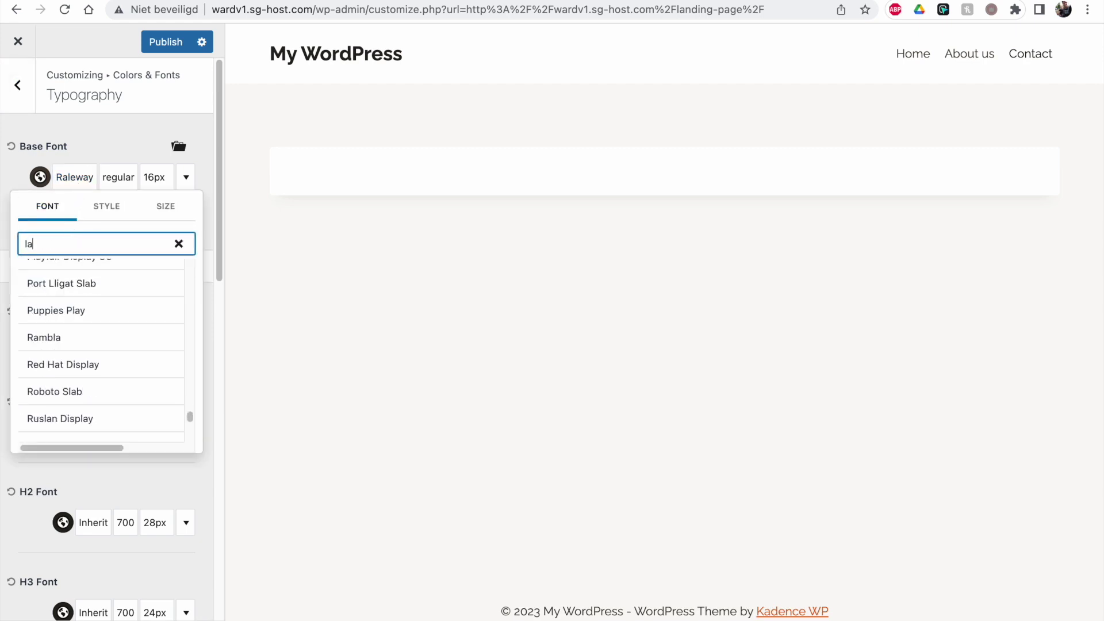
{"action": "left_click", "coordinate": [71, 276]}
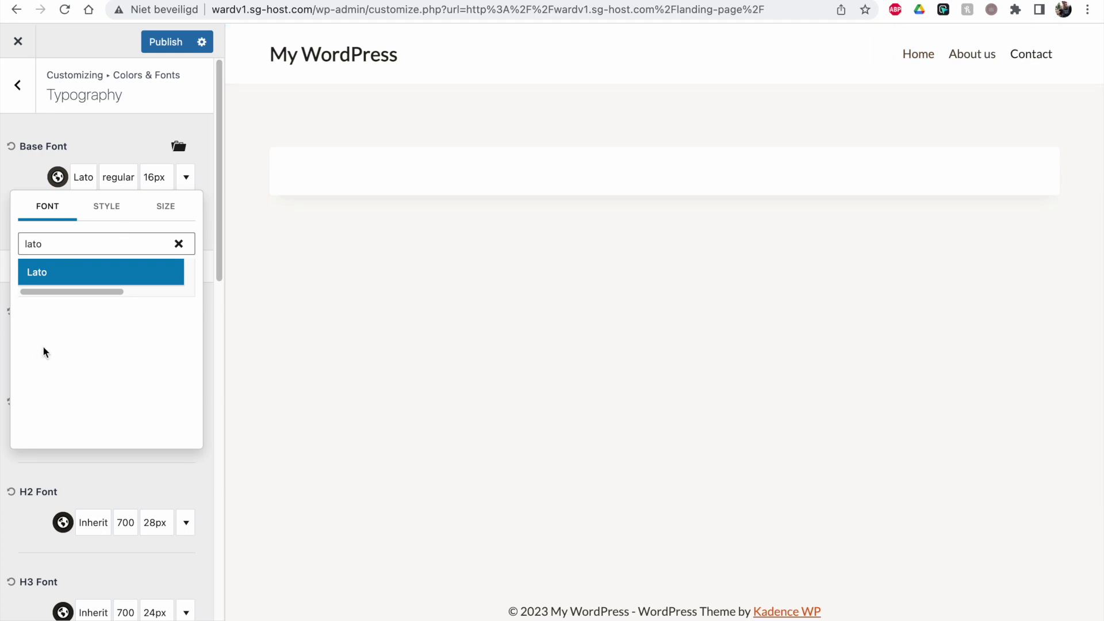
{"action": "left_click", "coordinate": [131, 143]}
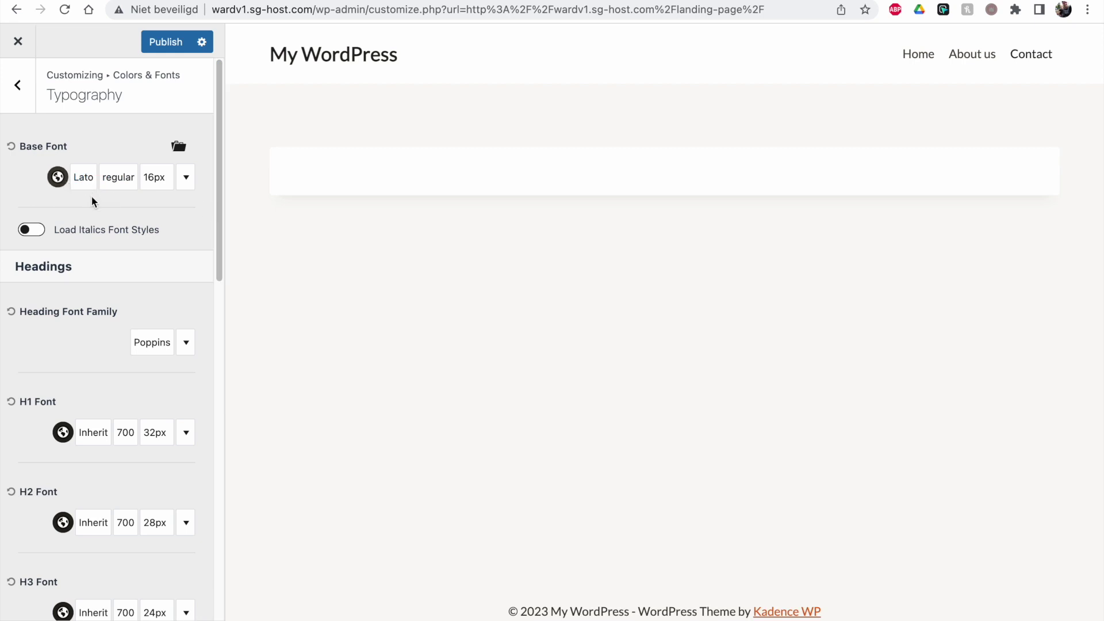
{"action": "left_click", "coordinate": [27, 86]}
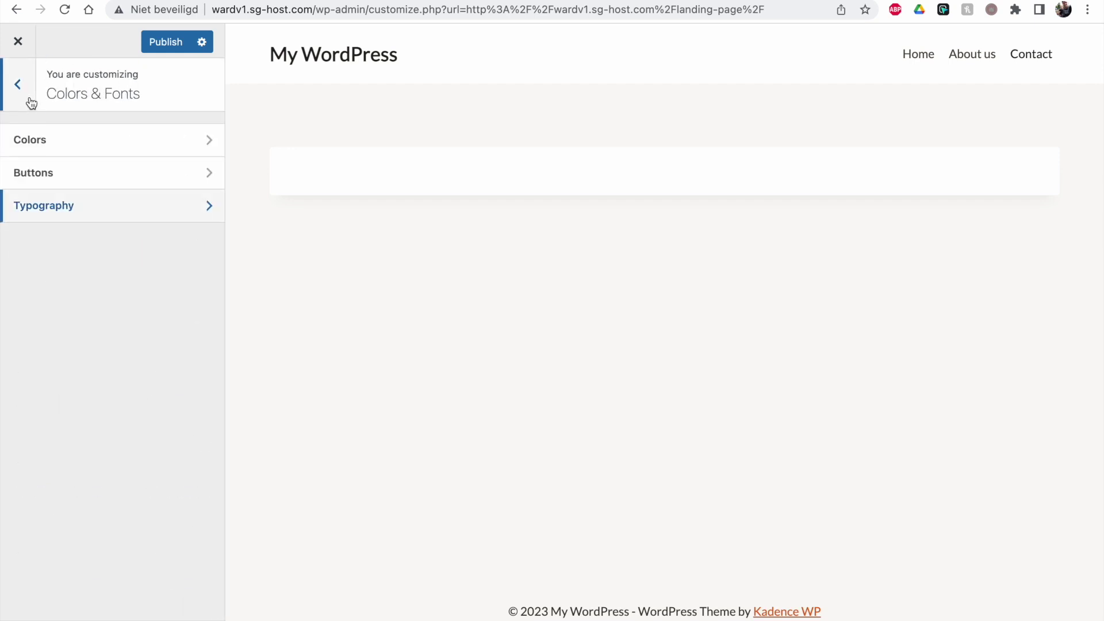
{"action": "left_click", "coordinate": [177, 43]}
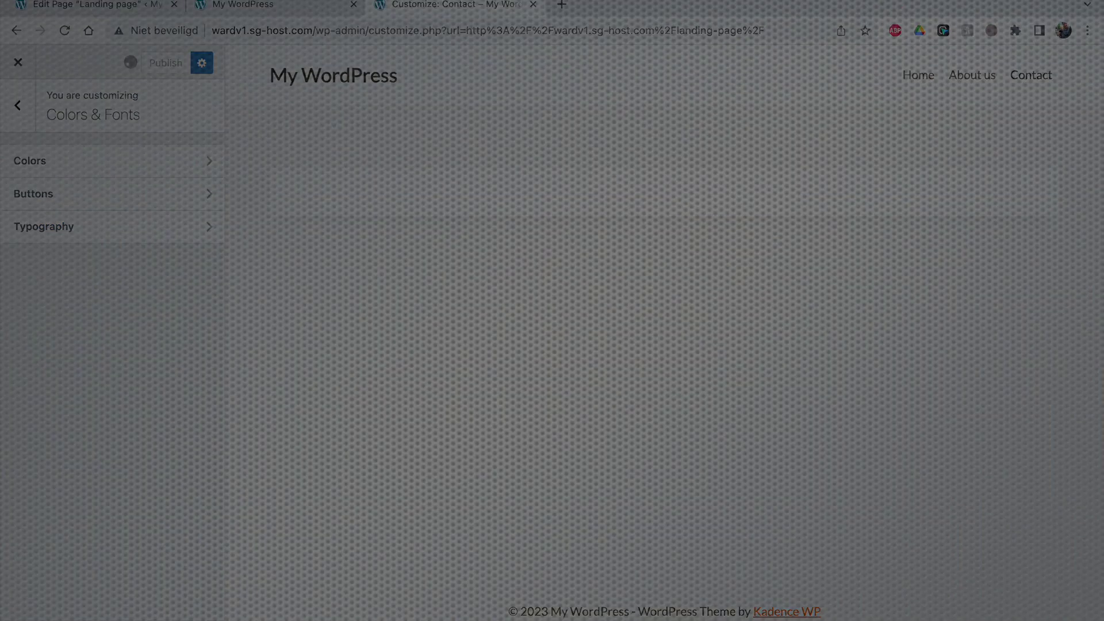